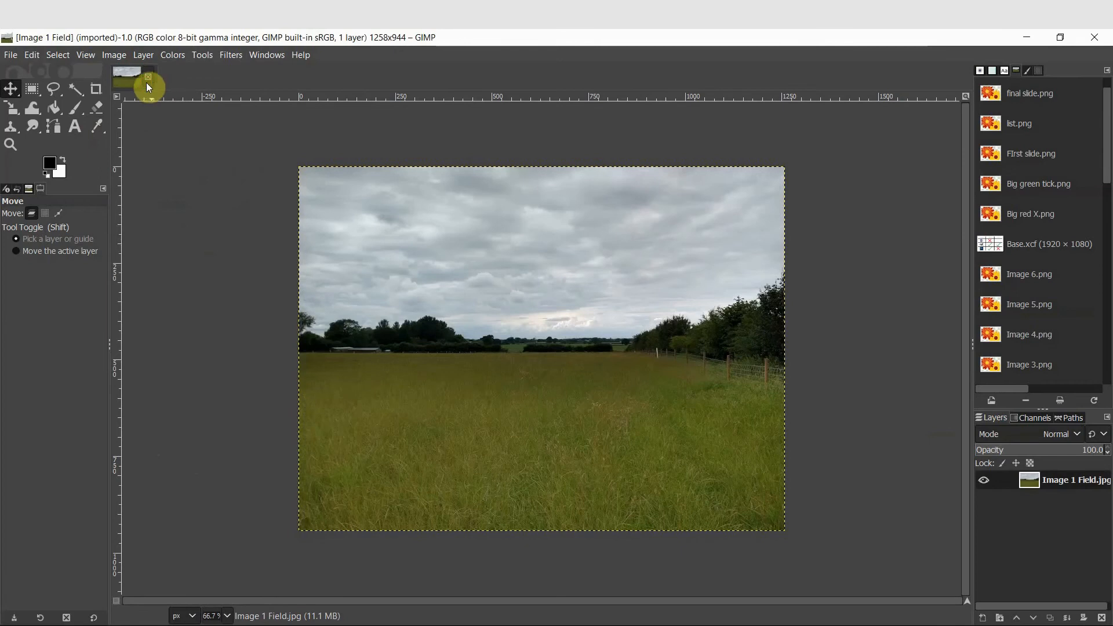
Close the current image and reopen Image 1 Field.jpg
left_click(148, 81)
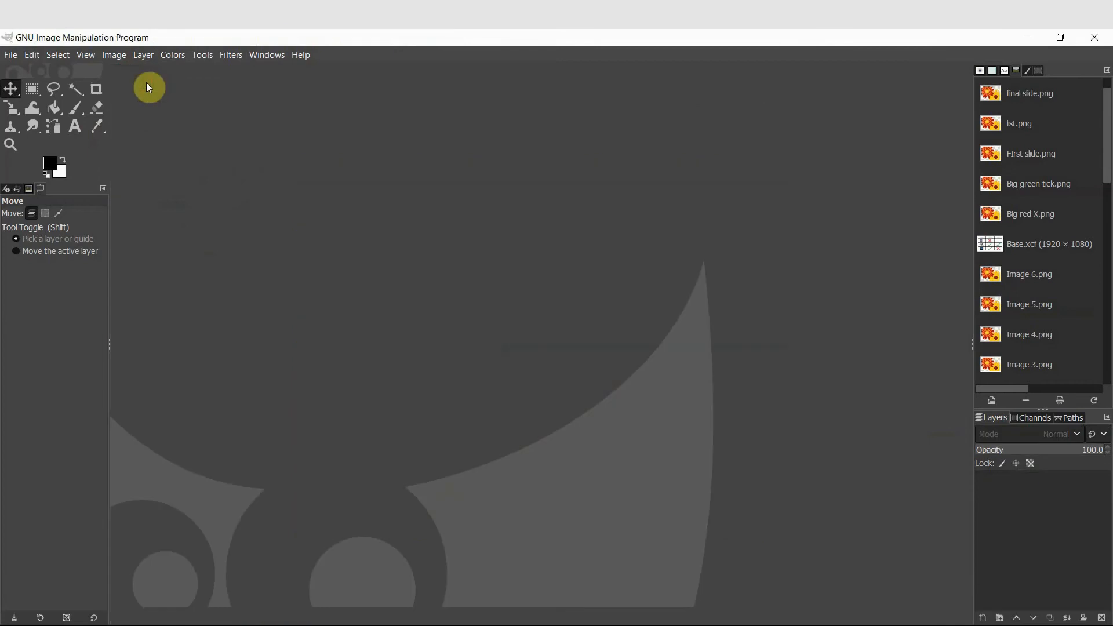
left_click(12, 56)
left_click(21, 105)
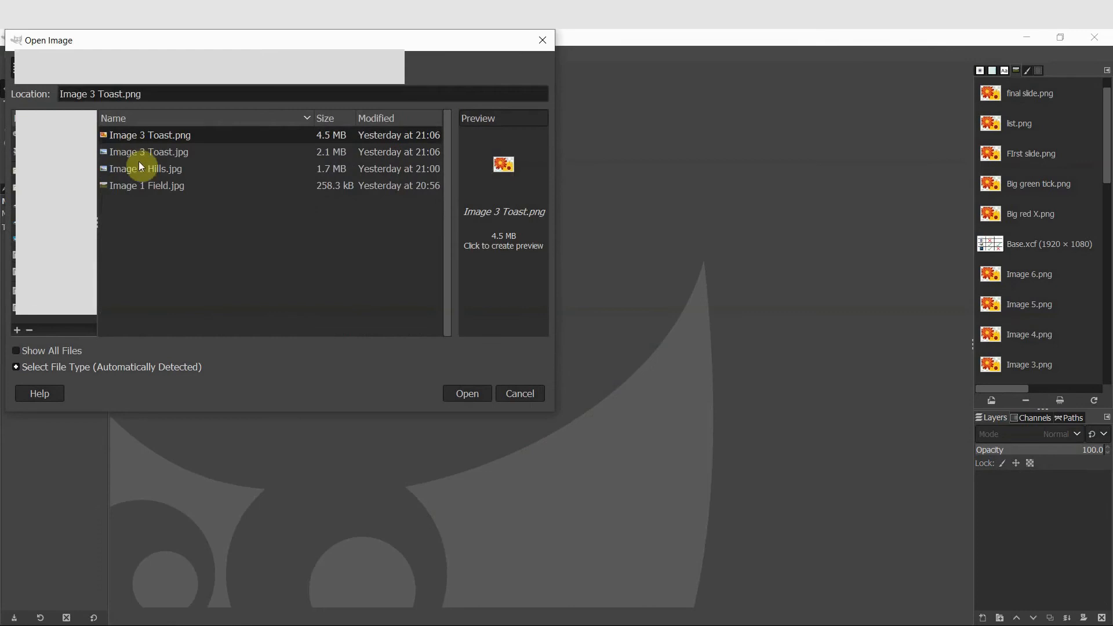
left_click(145, 189)
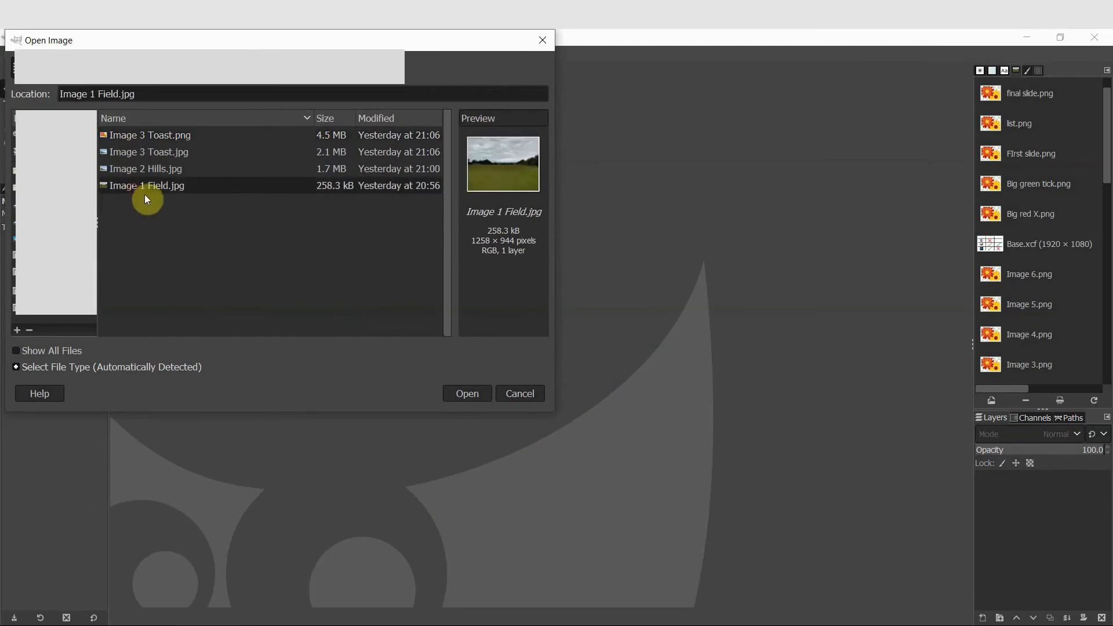
left_click(467, 394)
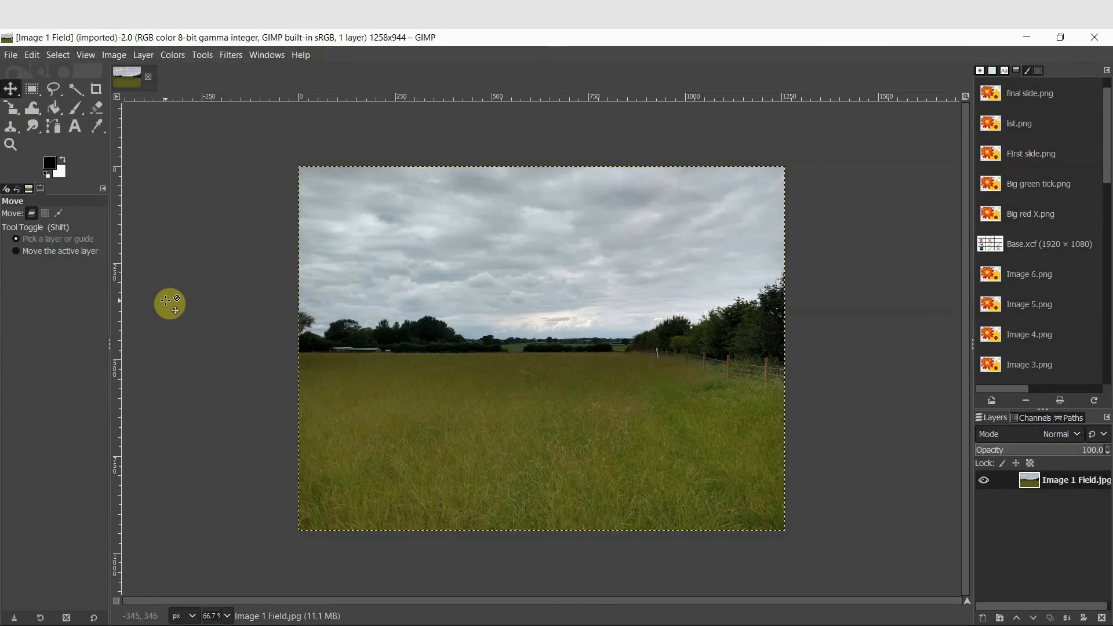
Switch to Rectangle Select and practise drawing selections on the photo, clearing each one
left_click(30, 89)
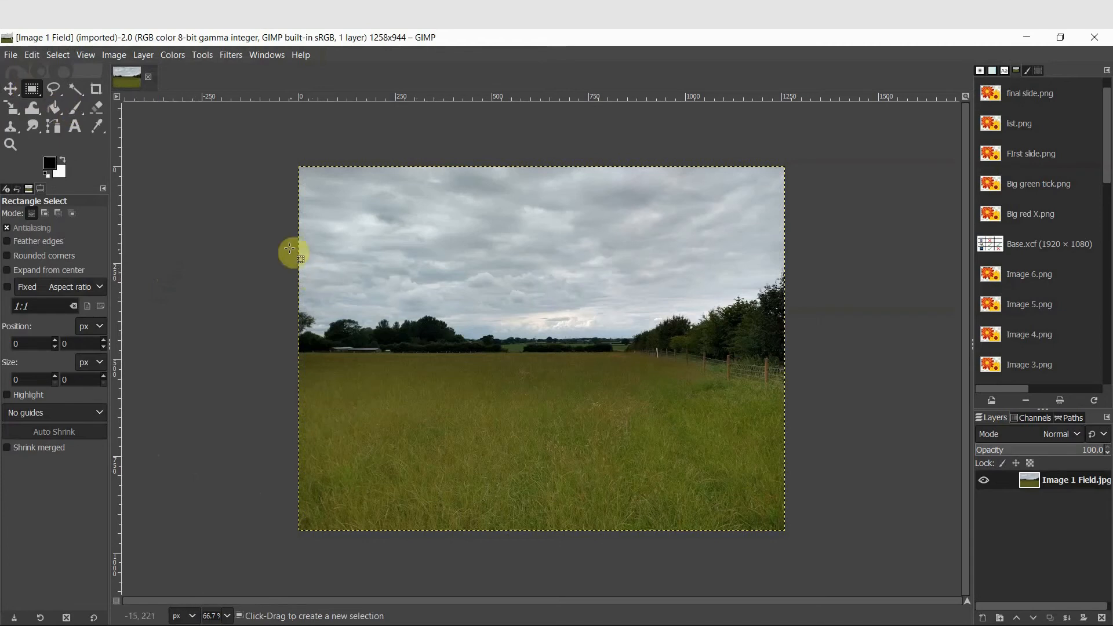
left_click_drag(331, 224, 484, 340)
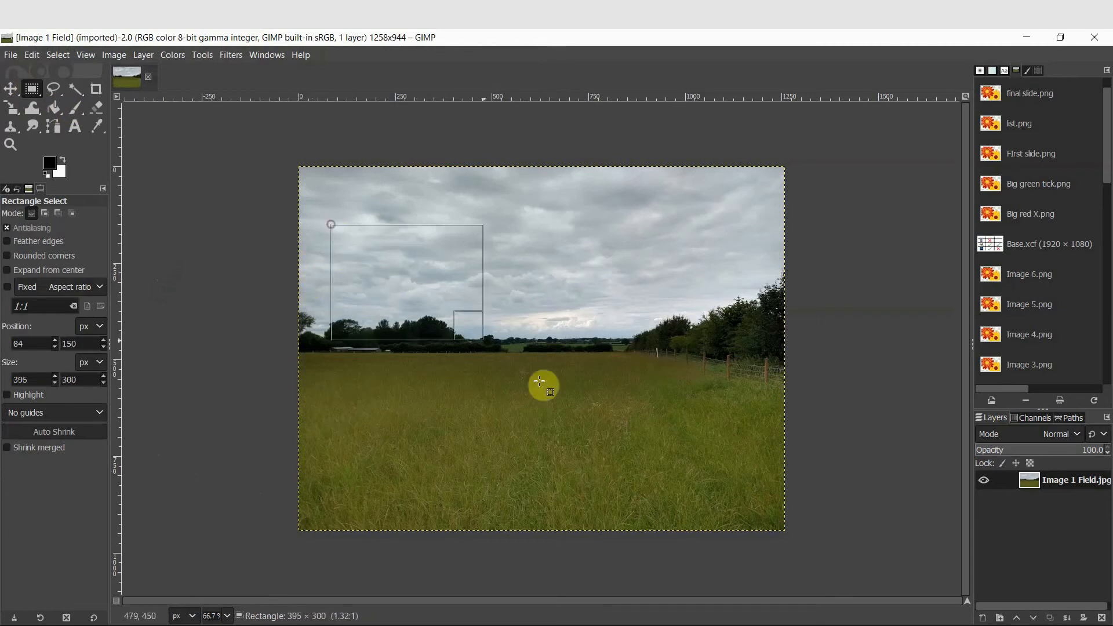
left_click_drag(539, 381, 599, 424)
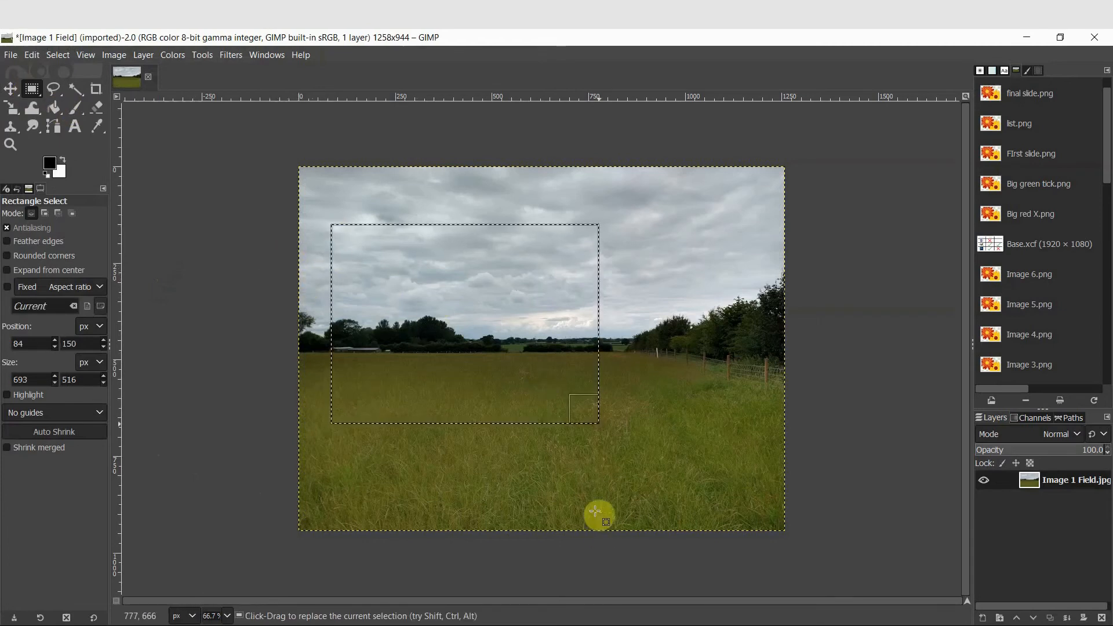
left_click(611, 456)
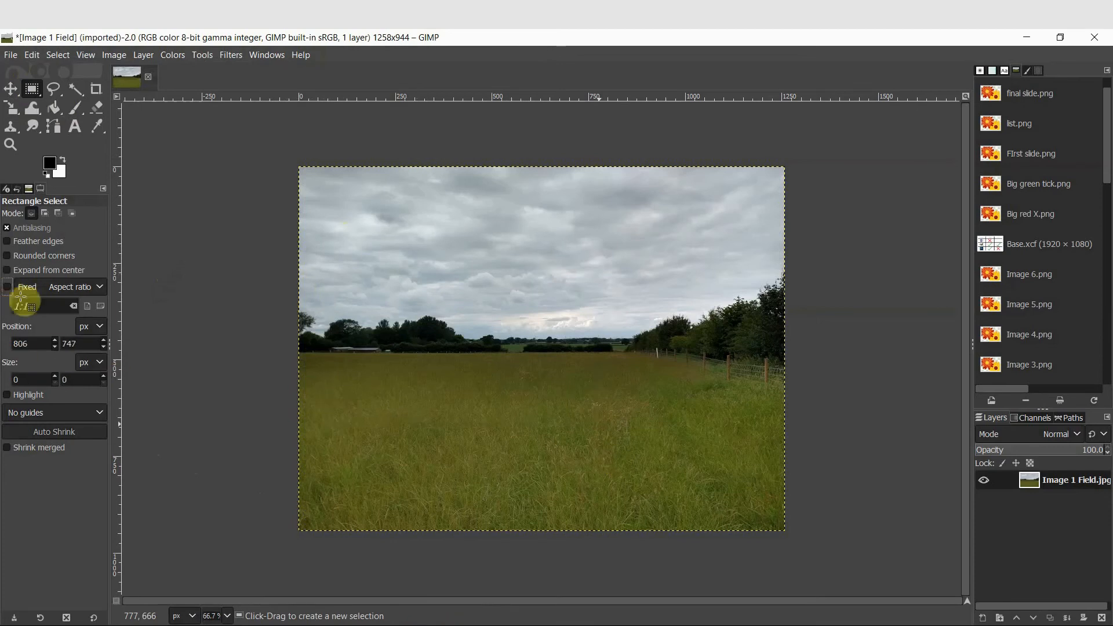
left_click_drag(345, 244, 418, 307)
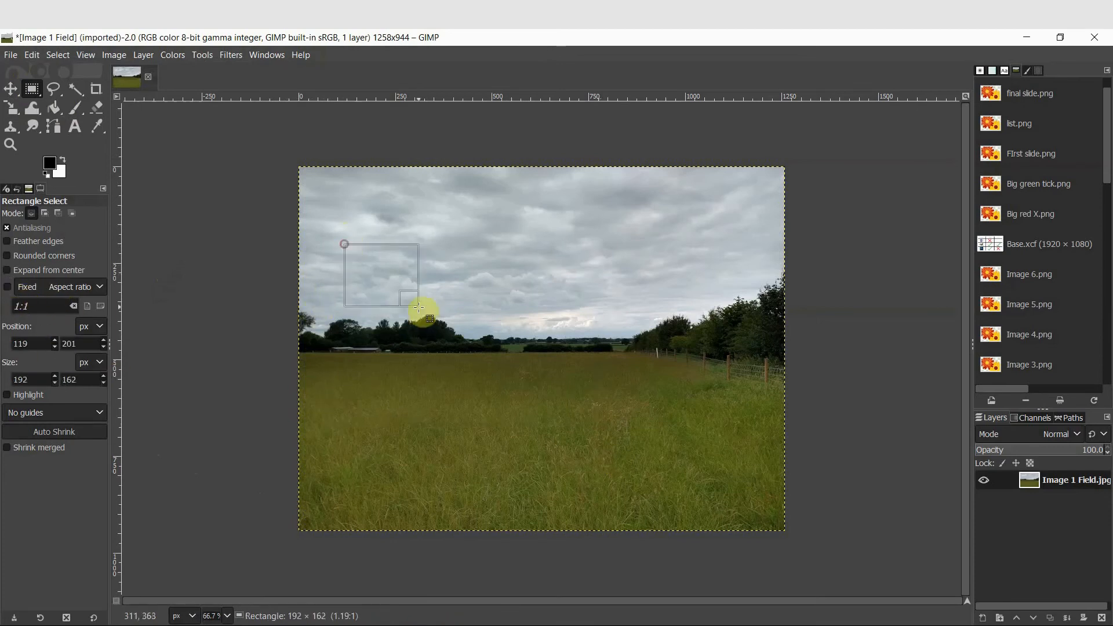
left_click(421, 372)
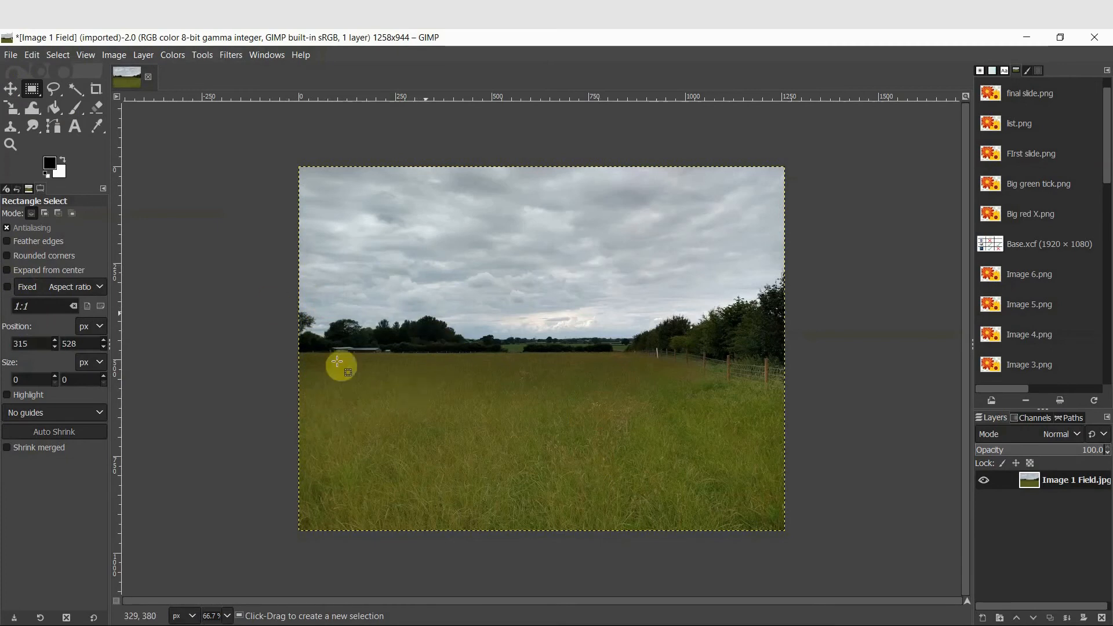
Select the lower-left part of the photo, about 1139 × 711 px starting at position 0, 233
left_click_drag(242, 217, 738, 555)
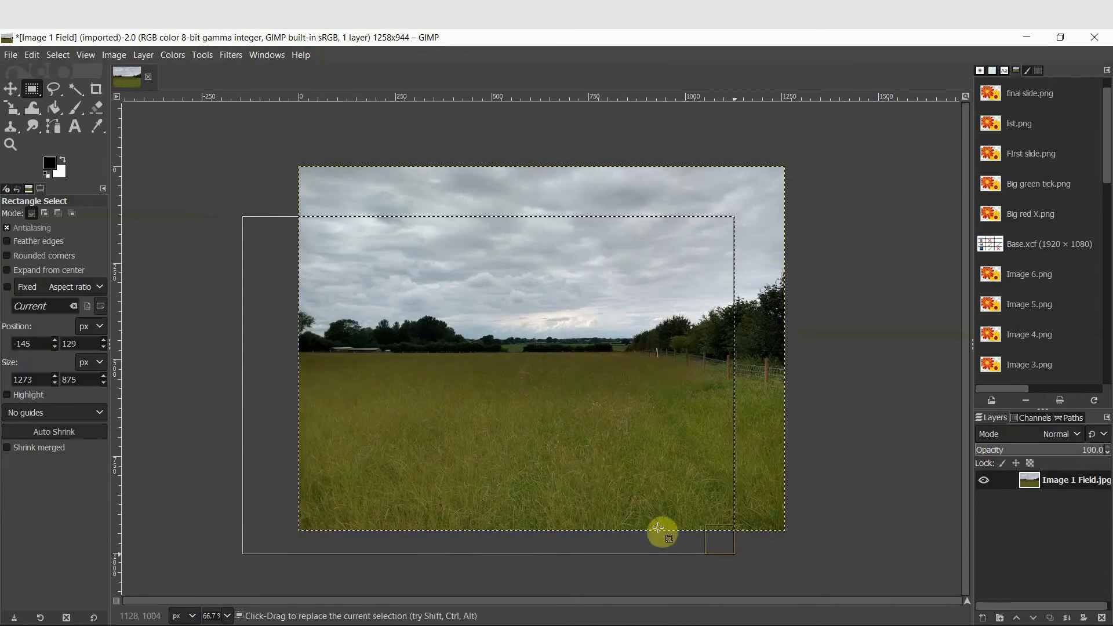
left_click(512, 299)
left_click(502, 306)
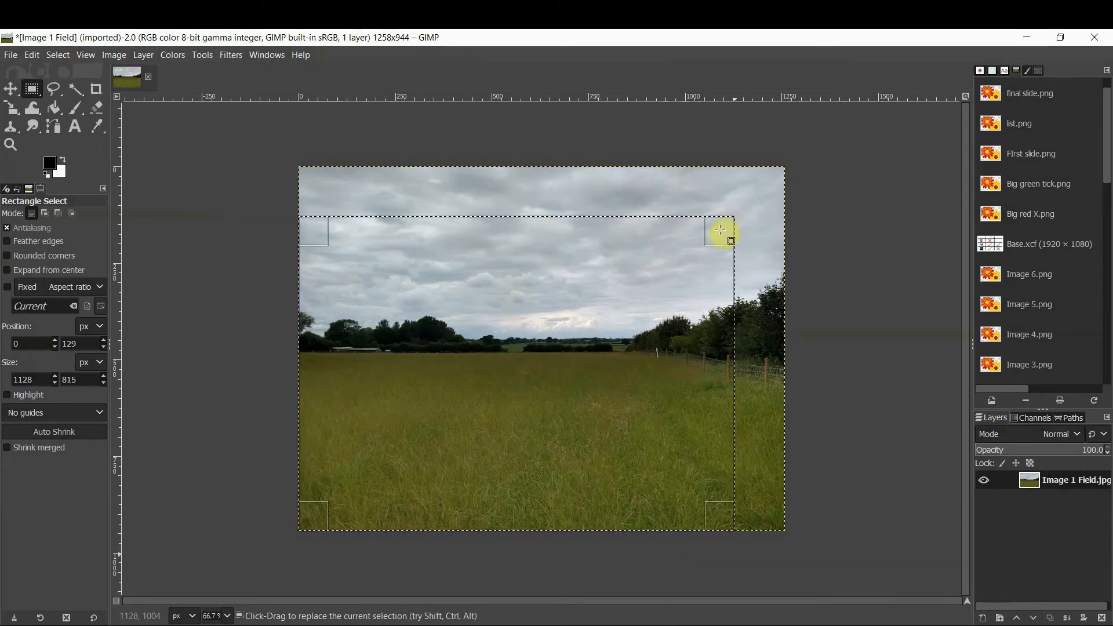
left_click_drag(706, 229, 728, 246)
left_click_drag(551, 278, 515, 267)
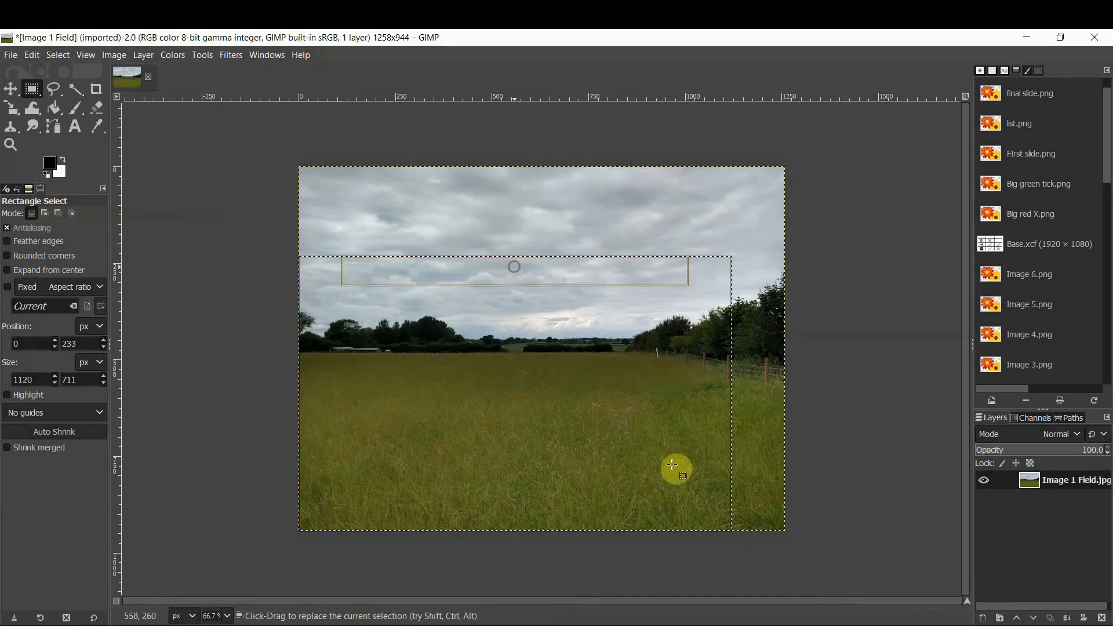
mouse_move(731, 428)
left_mouse_down()
mouse_move(746, 428)
mouse_move(725, 431)
left_mouse_up()
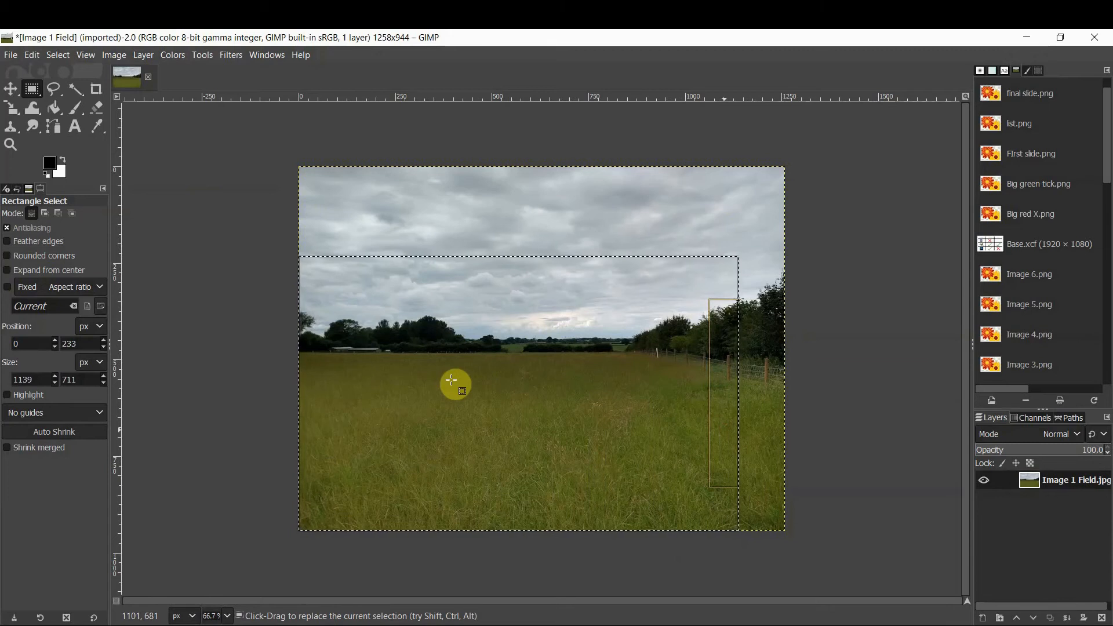
Copy the selected area, paste it, and turn the floating selection into a new layer
key("ctrl+c")
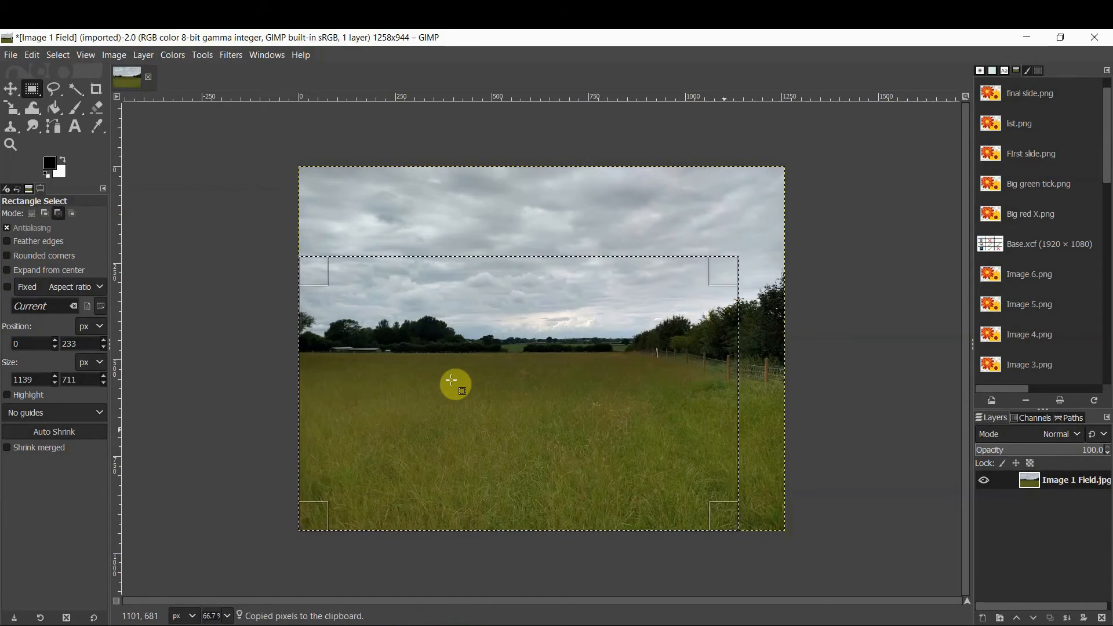
key("ctrl+v")
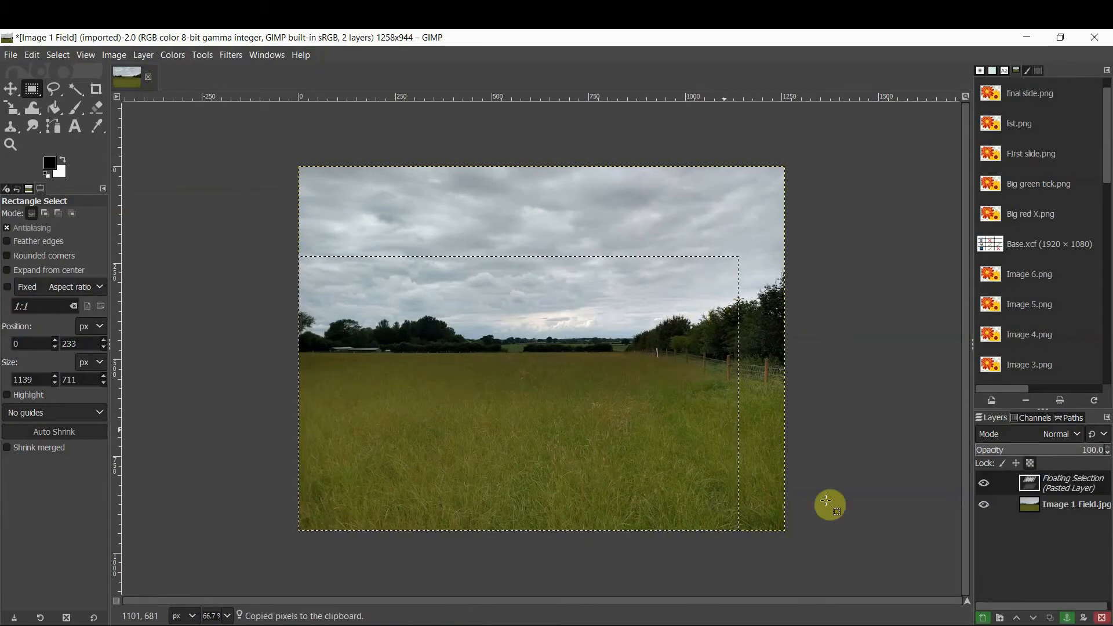
left_click(1047, 509)
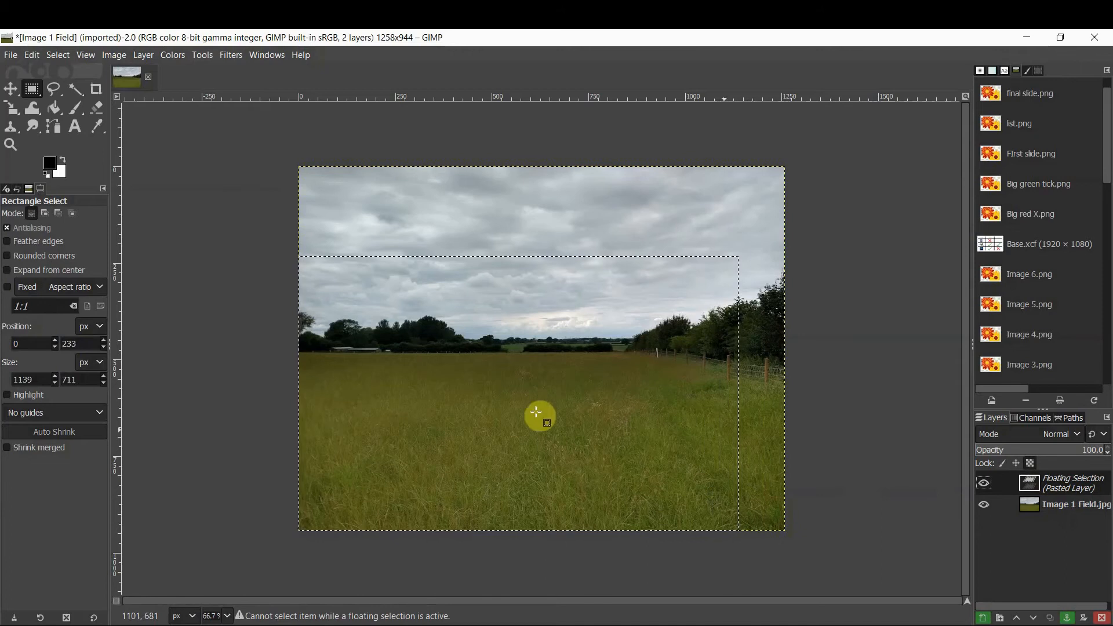
right_click(1061, 489)
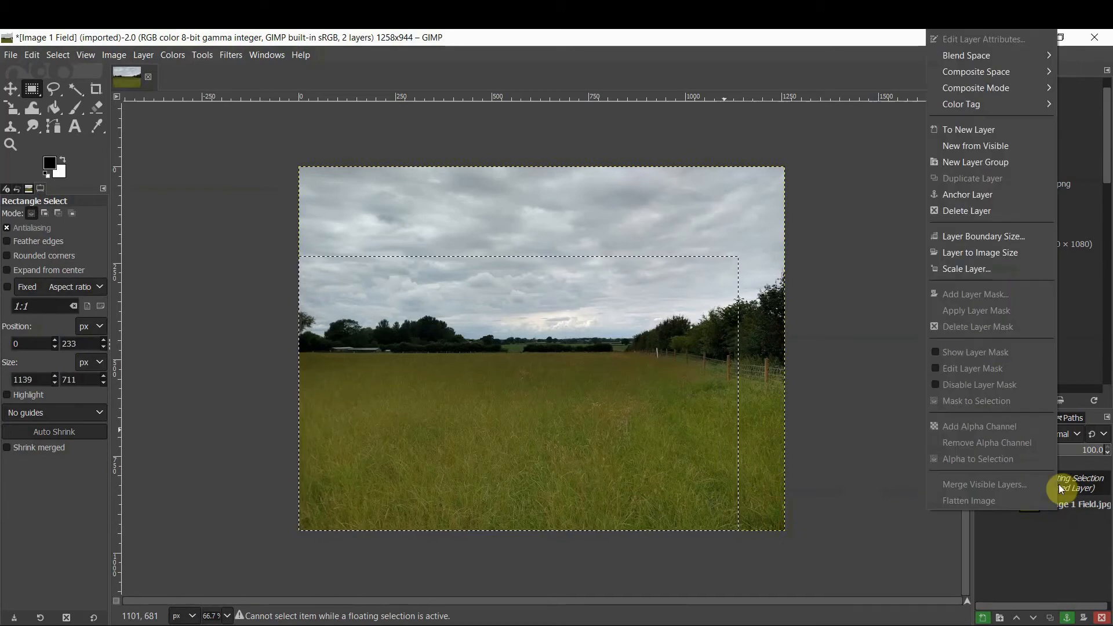
left_click(1086, 538)
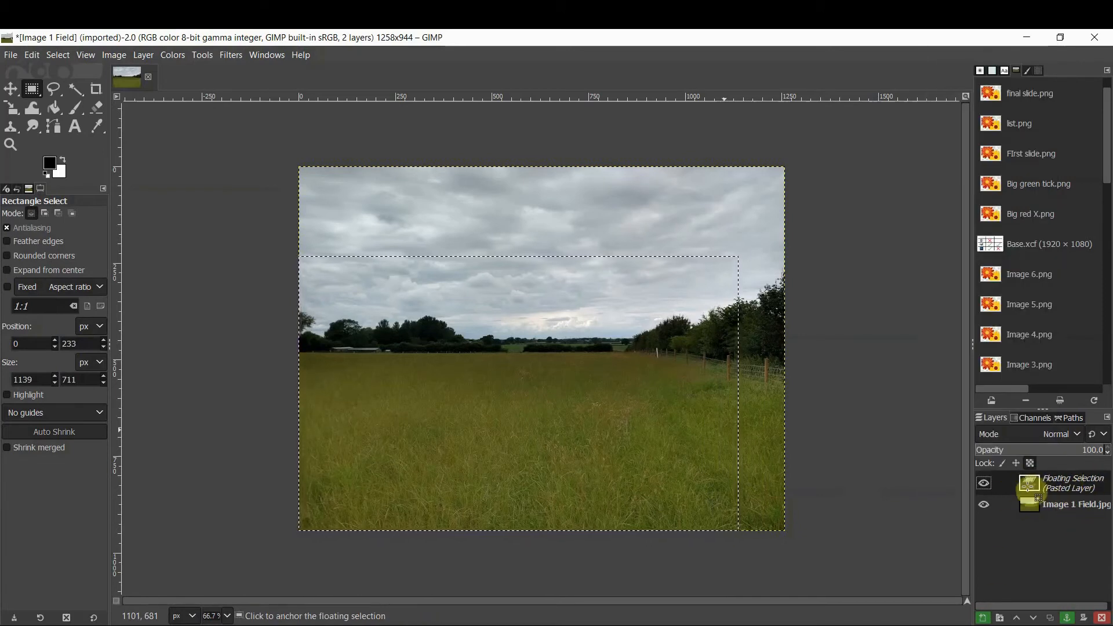
right_click(1037, 487)
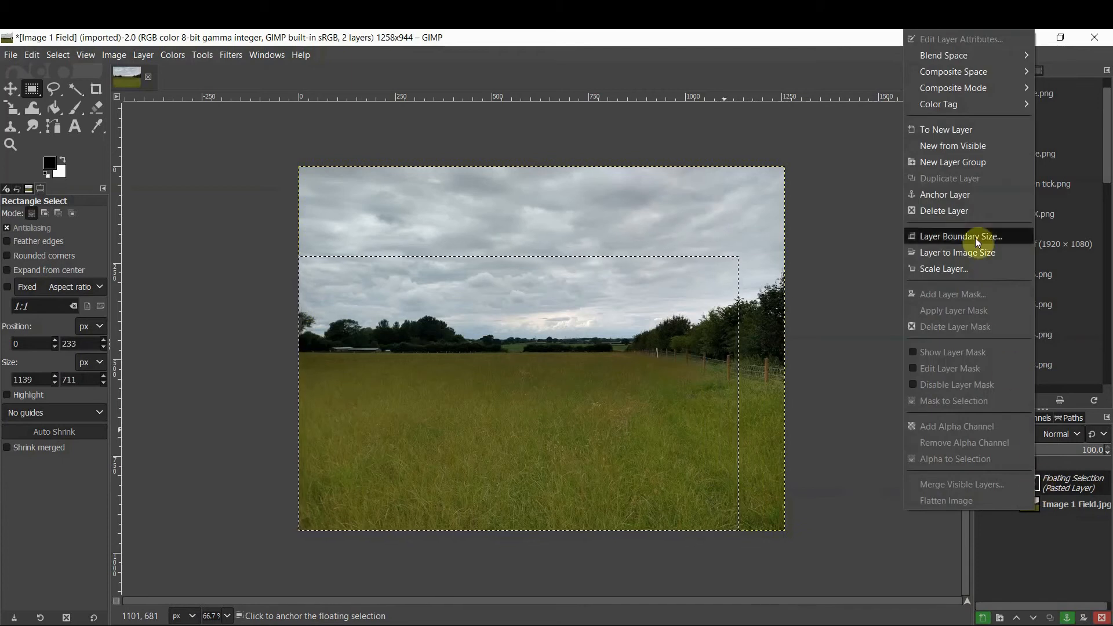
left_click(953, 134)
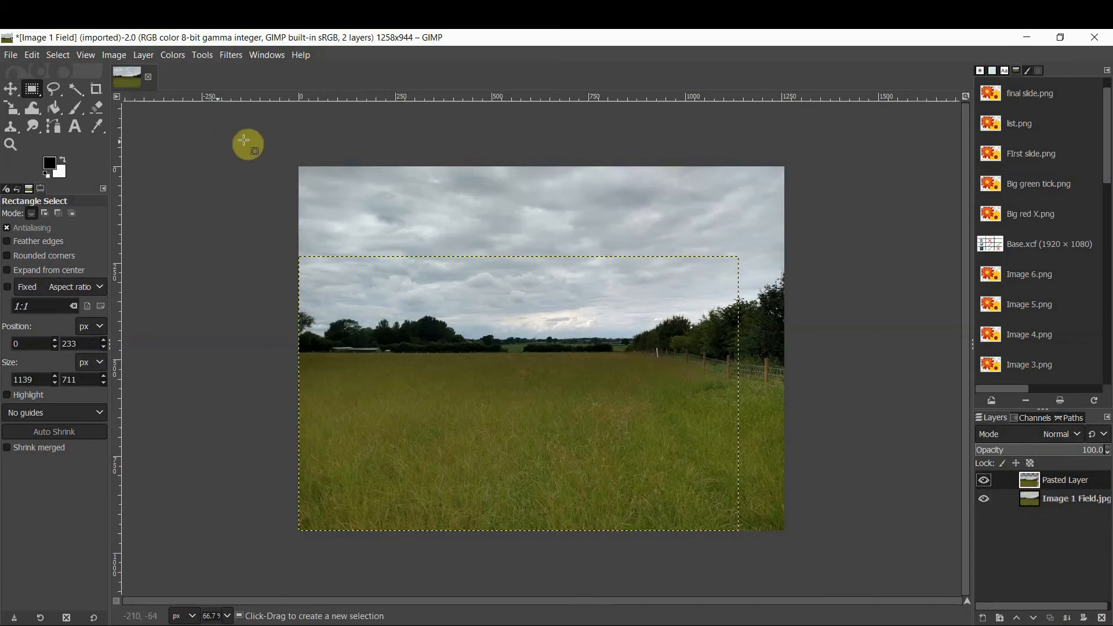
Toggle the original photo layer's visibility off and on to compare it with the pasted layer
left_click_drag(241, 135, 818, 563)
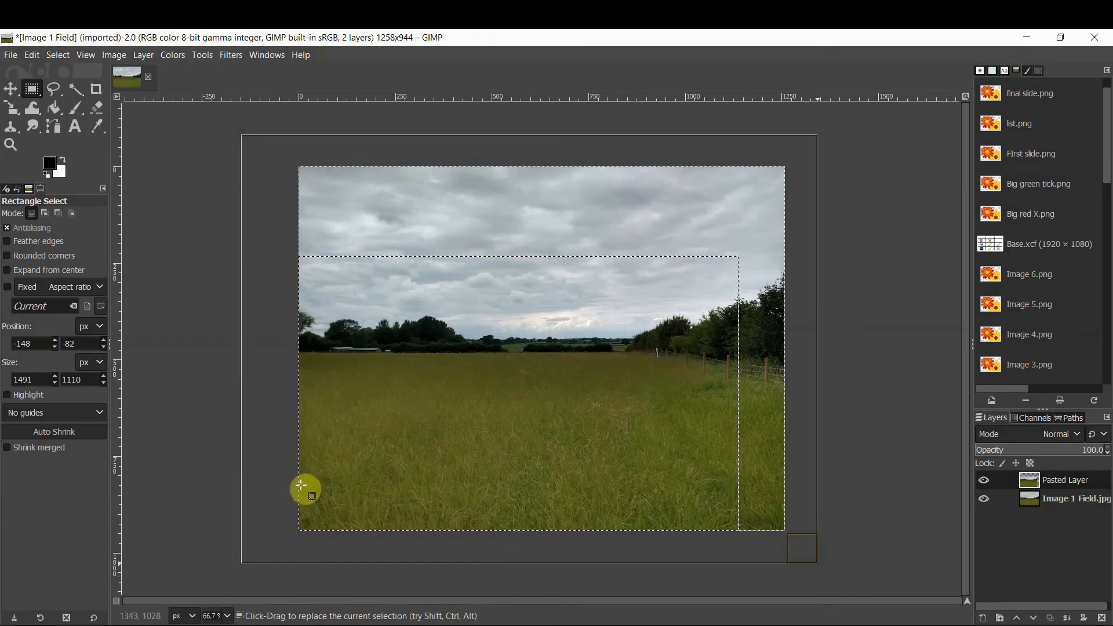
left_click(846, 369)
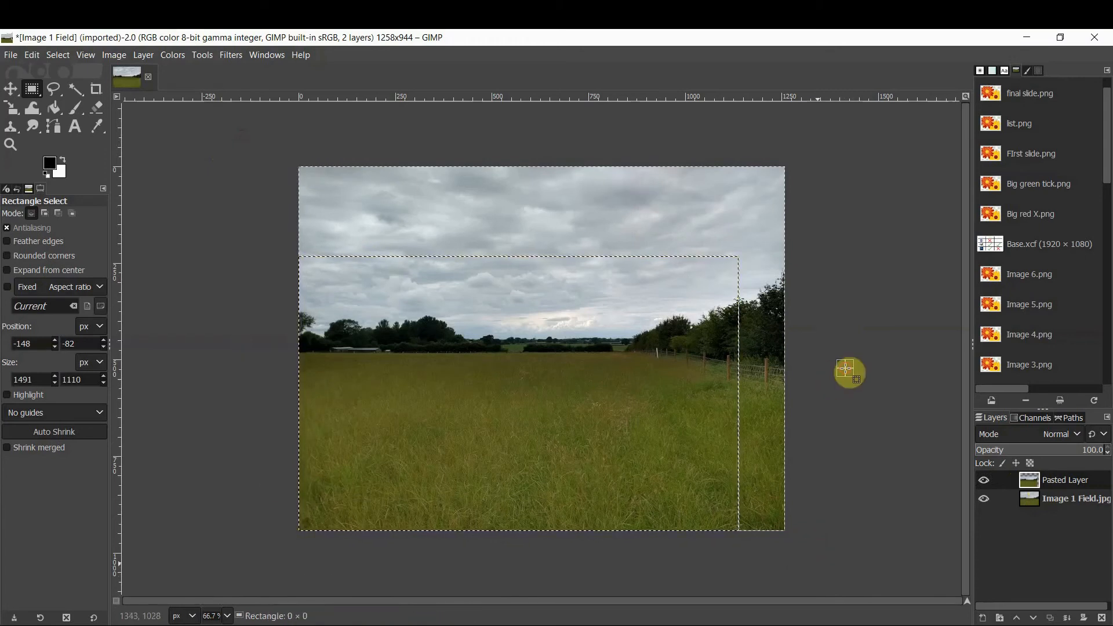
left_click(1066, 498)
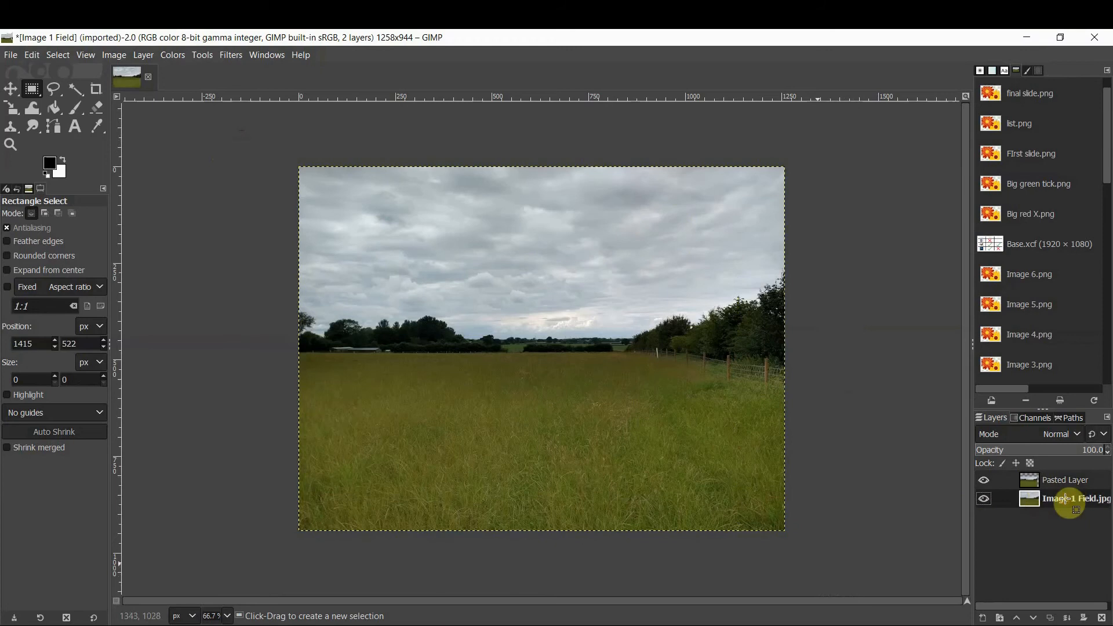
key("Up")
left_click(1056, 483)
left_click(1052, 504)
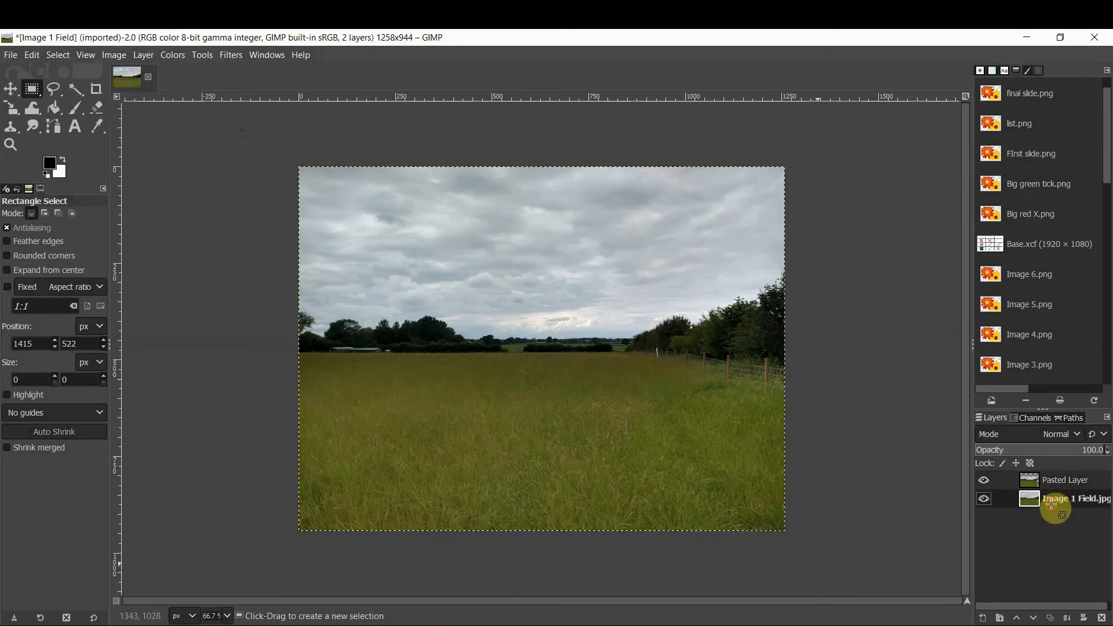
left_click(984, 499)
left_click(984, 499)
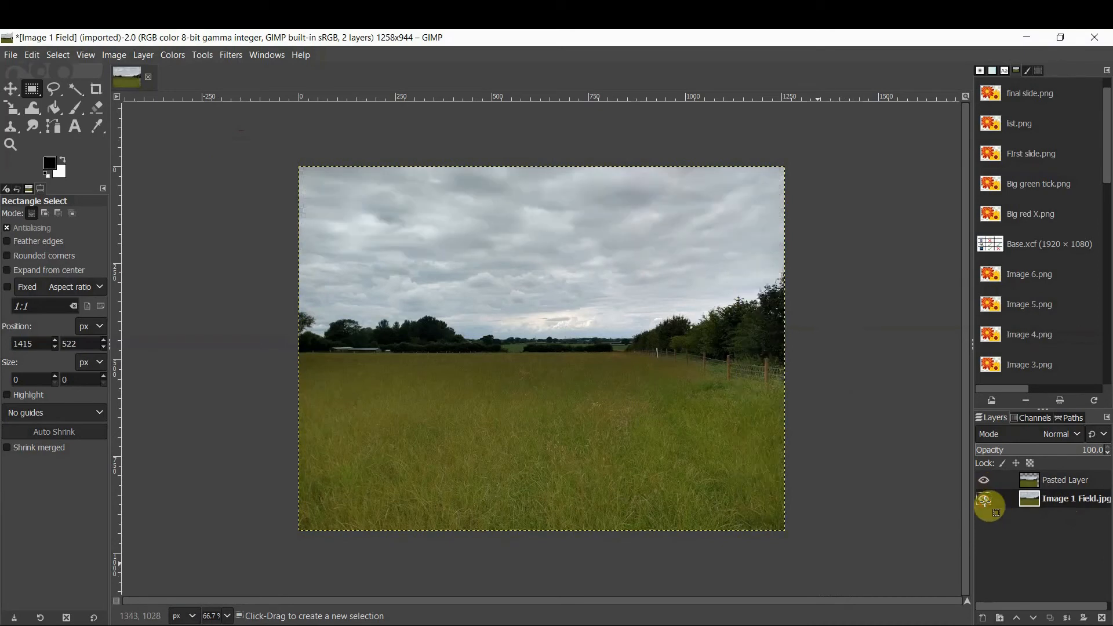
left_click(1052, 480)
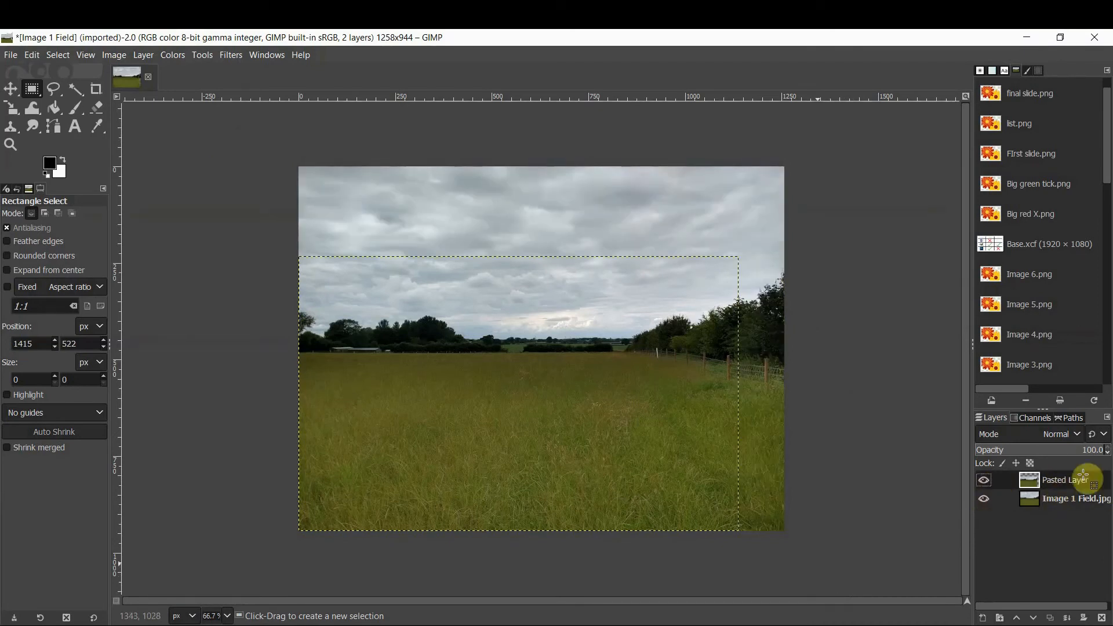
left_click_drag(306, 268, 698, 499)
left_click(887, 535)
Delete the original Image 1 Field.jpg layer
left_click(1055, 497)
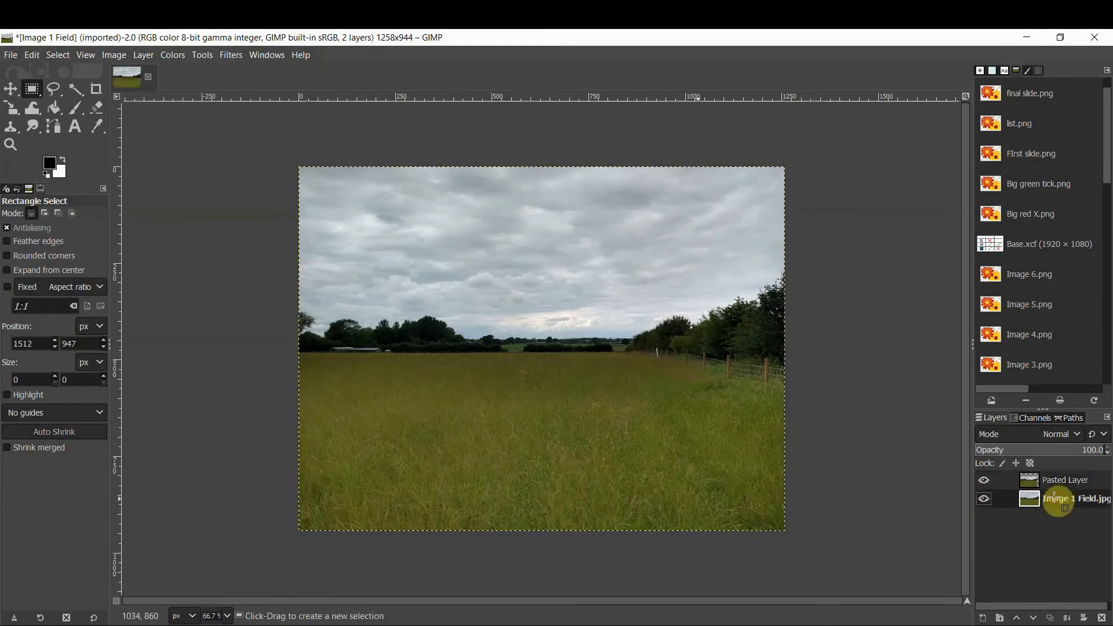
right_click(1054, 498)
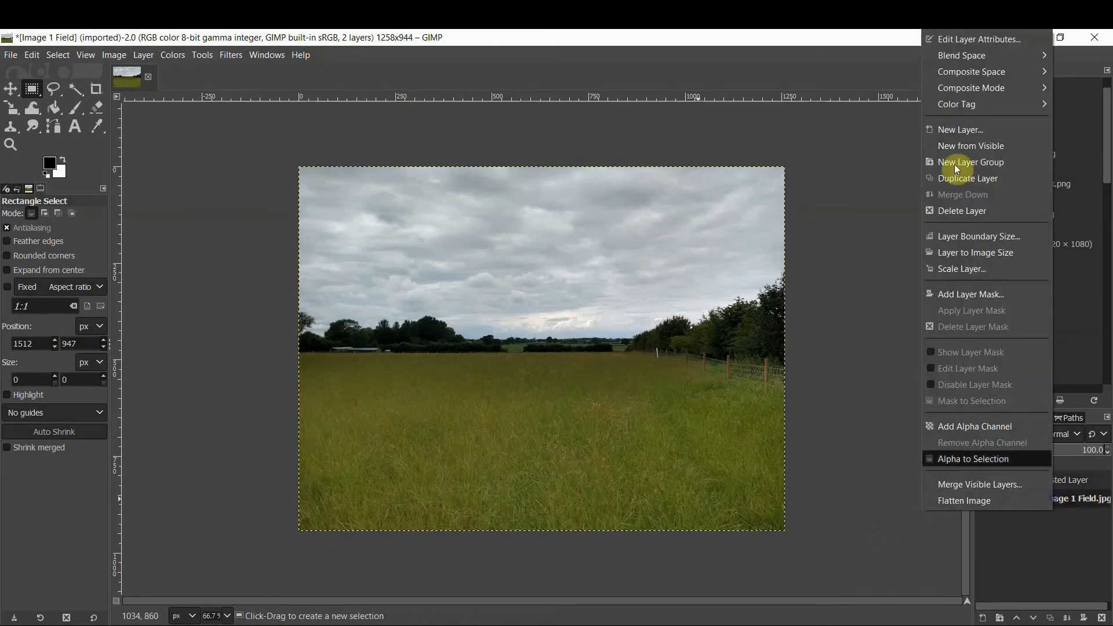
left_click(969, 210)
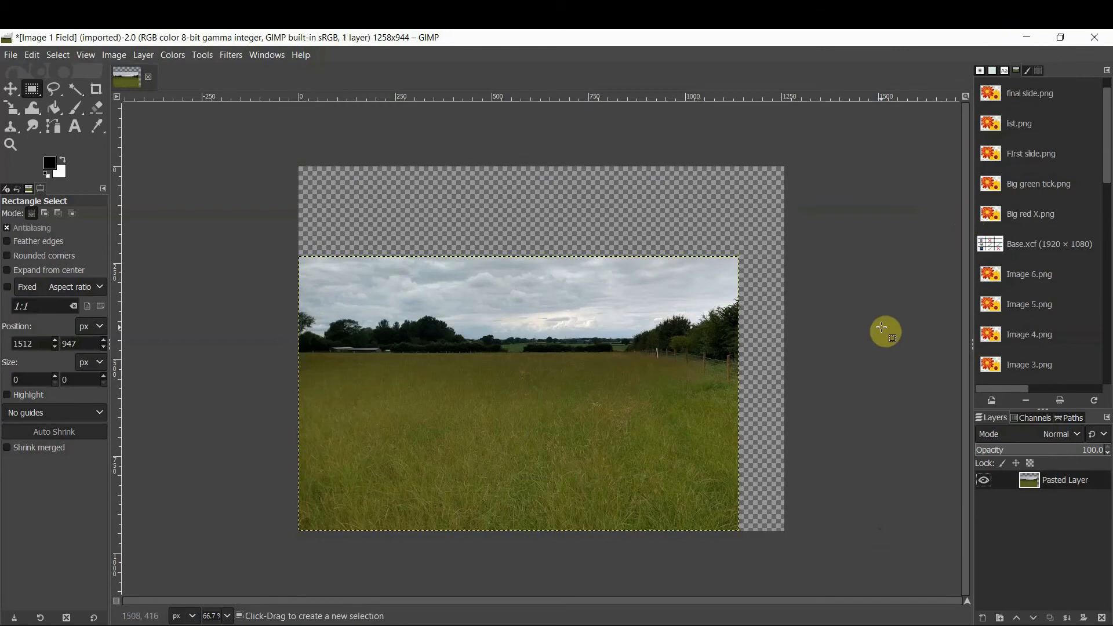
Fit the canvas to the layers, then undo the change
left_click_drag(288, 148, 859, 259)
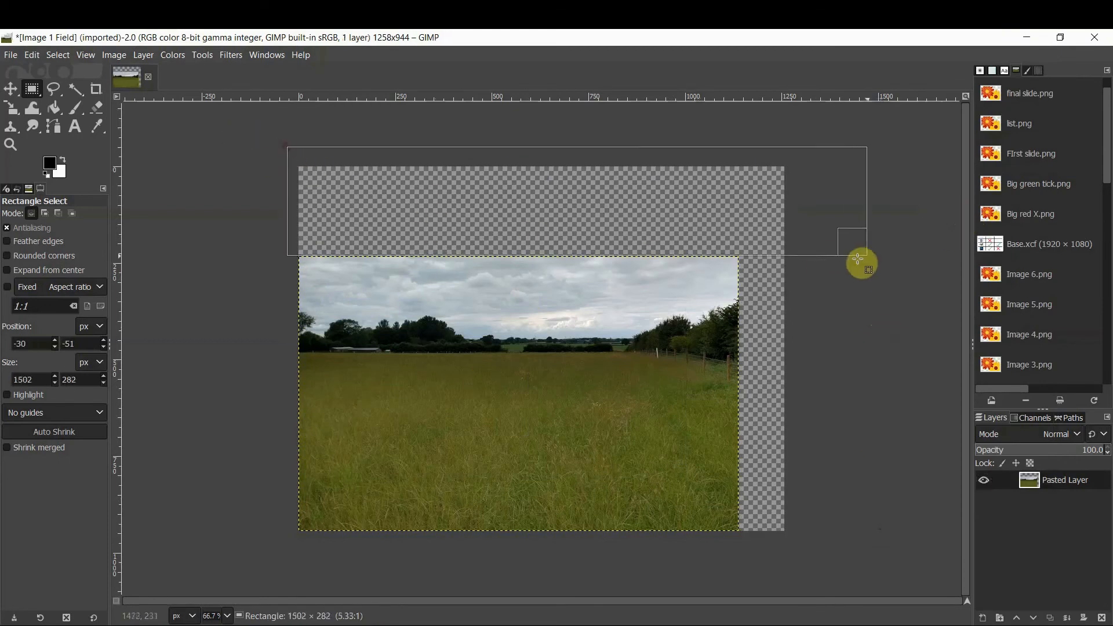
left_click(831, 349)
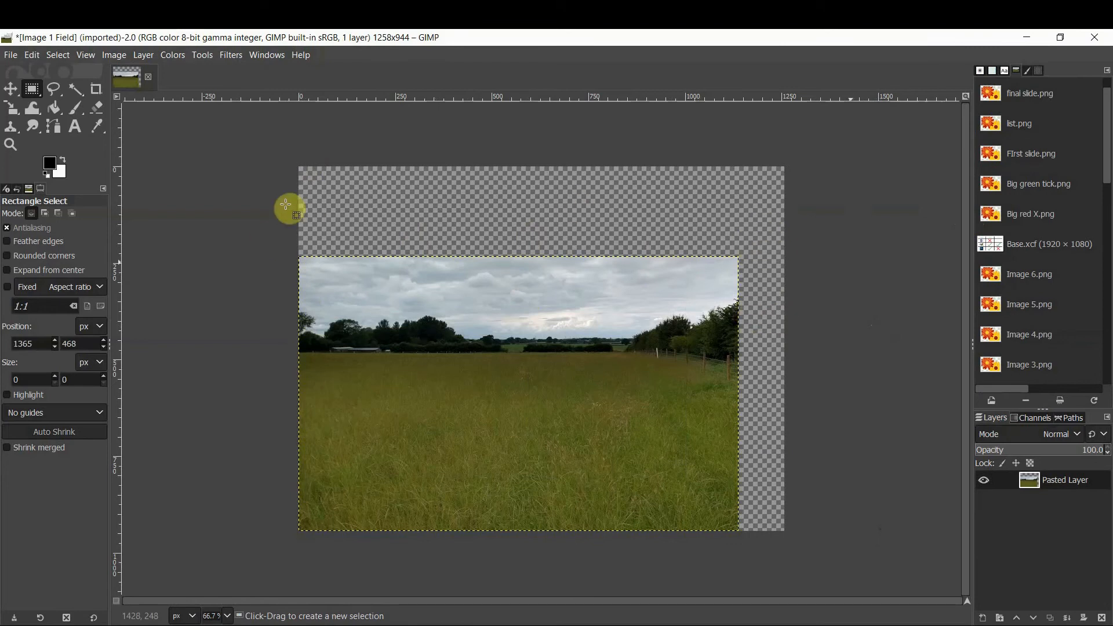
left_click(115, 56)
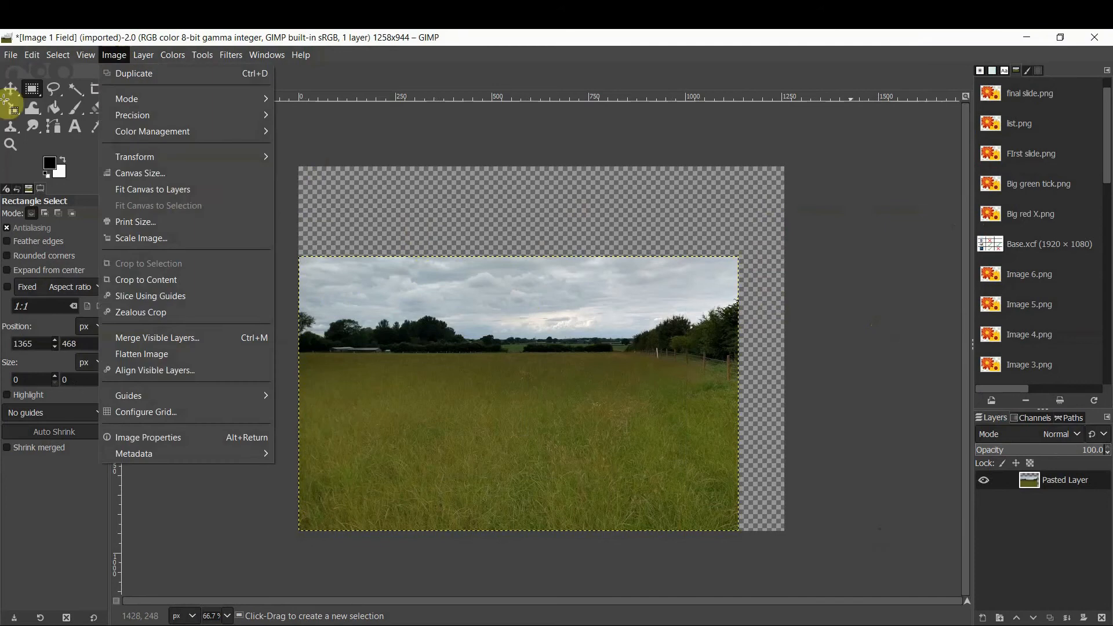
left_click(168, 190)
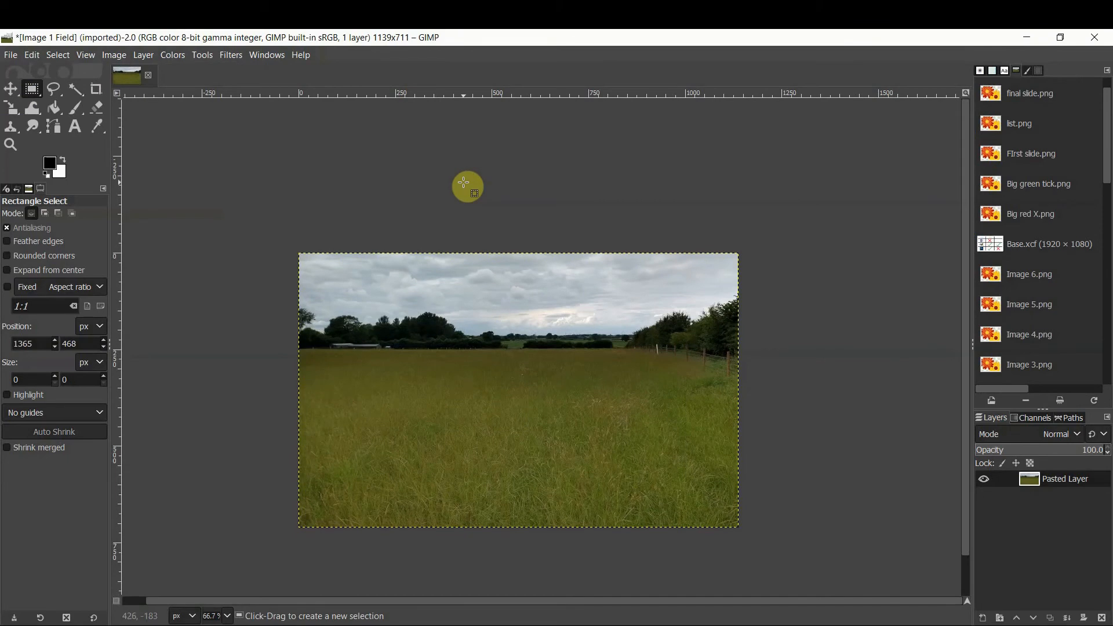
key("ctrl+z")
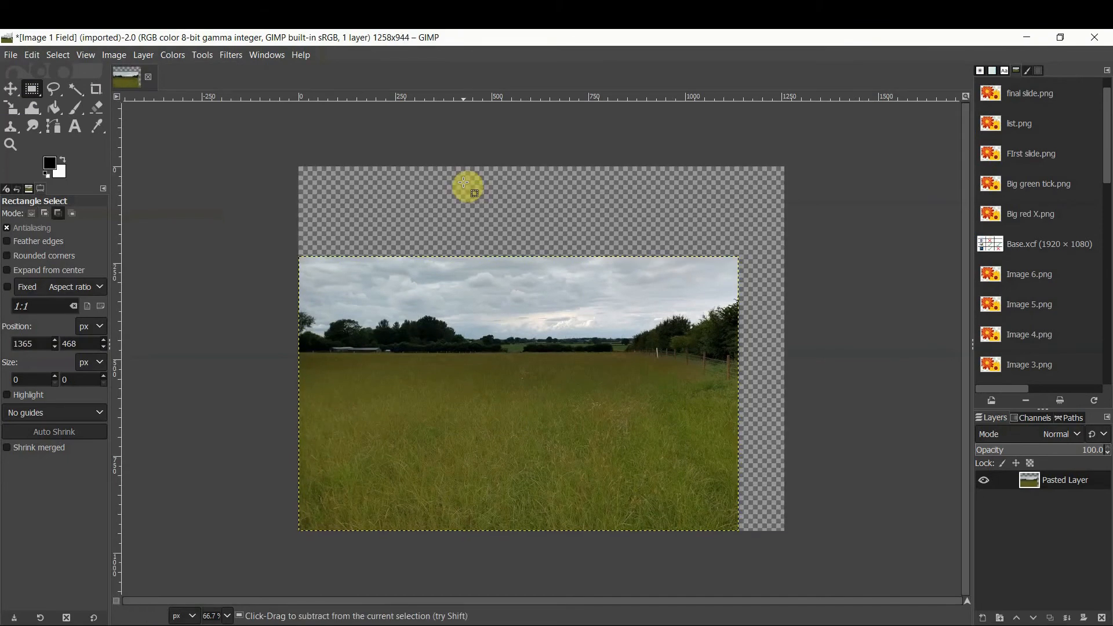
Fit the canvas to the layers
left_click(144, 56)
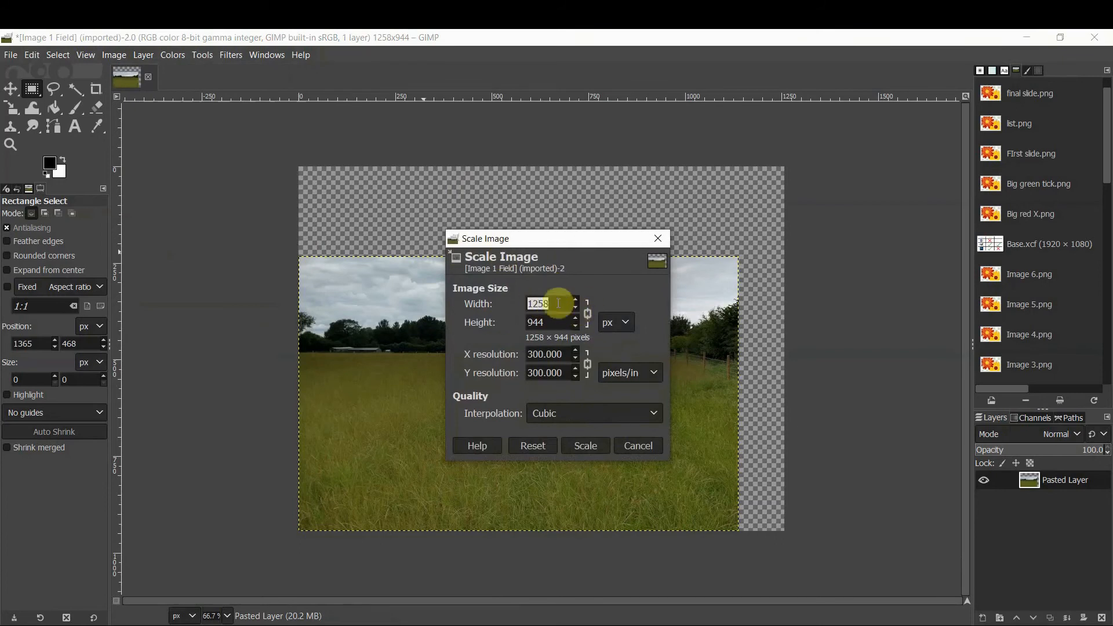
left_click(627, 448)
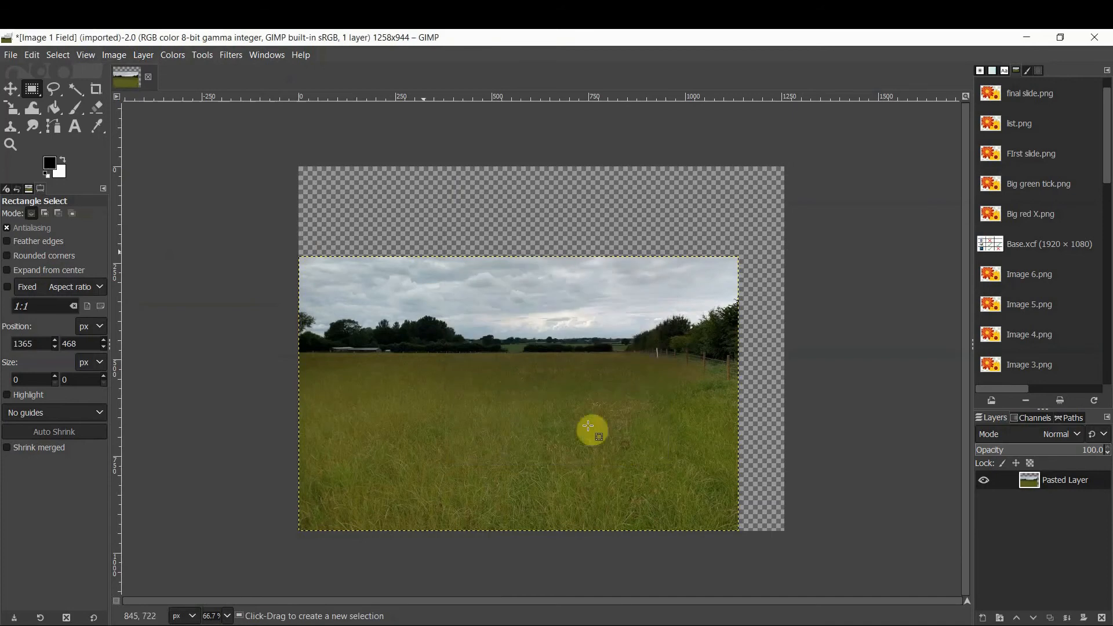
left_click(125, 61)
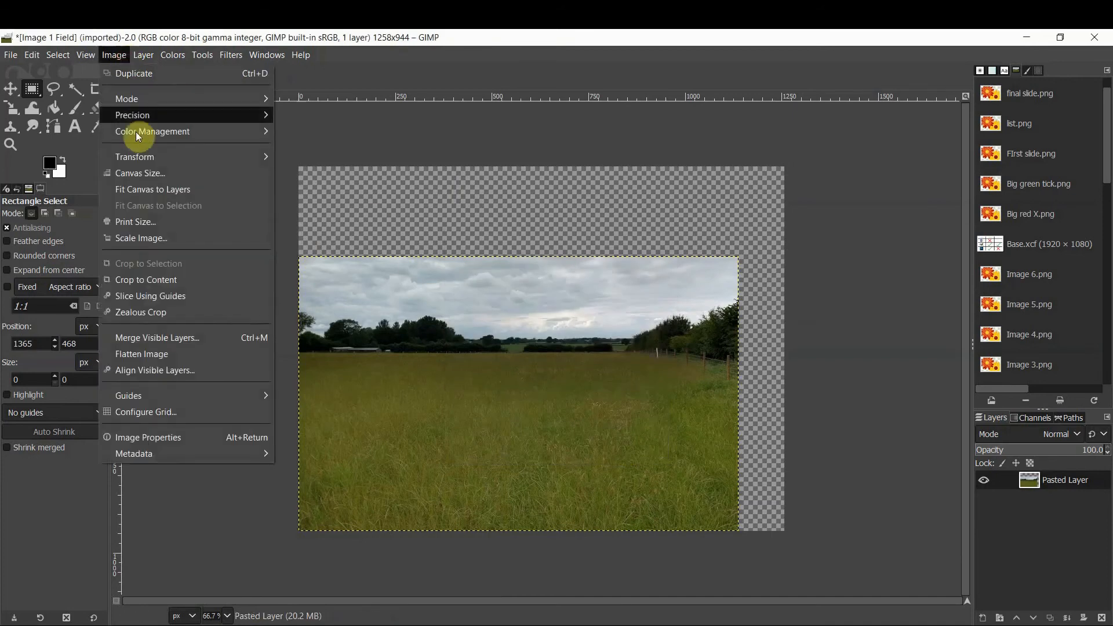
left_click(149, 186)
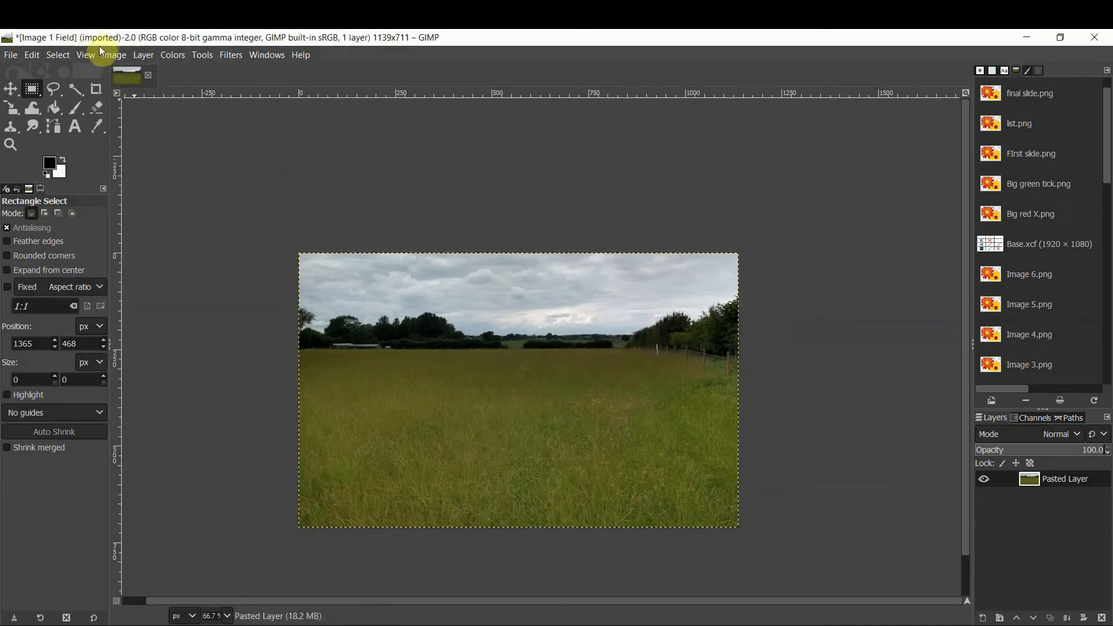
left_click(103, 53)
left_click(141, 171)
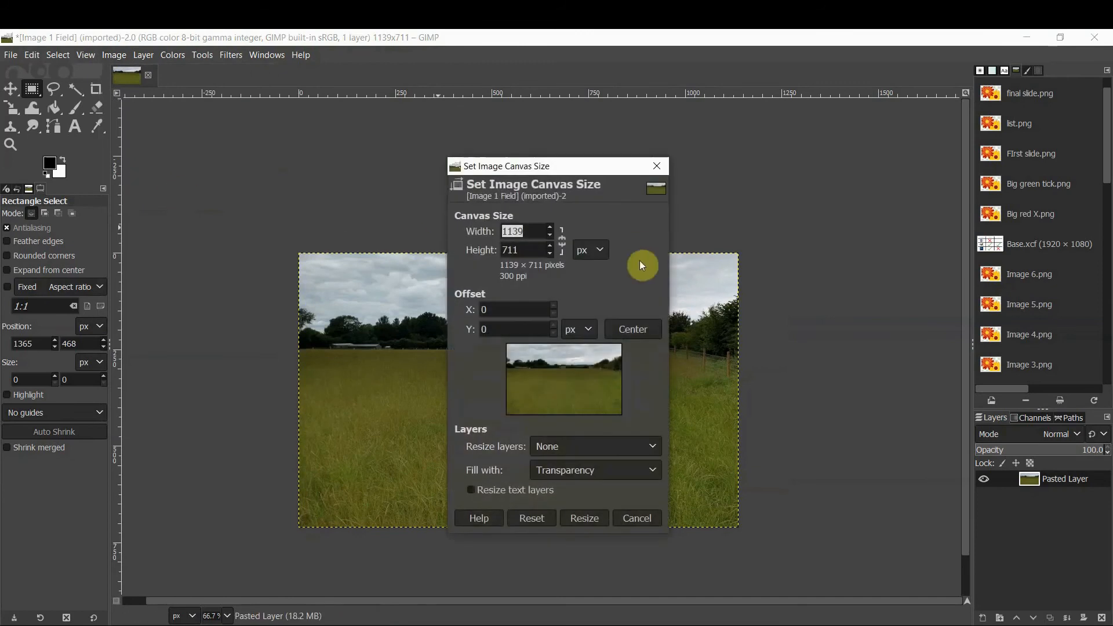
left_click(638, 518)
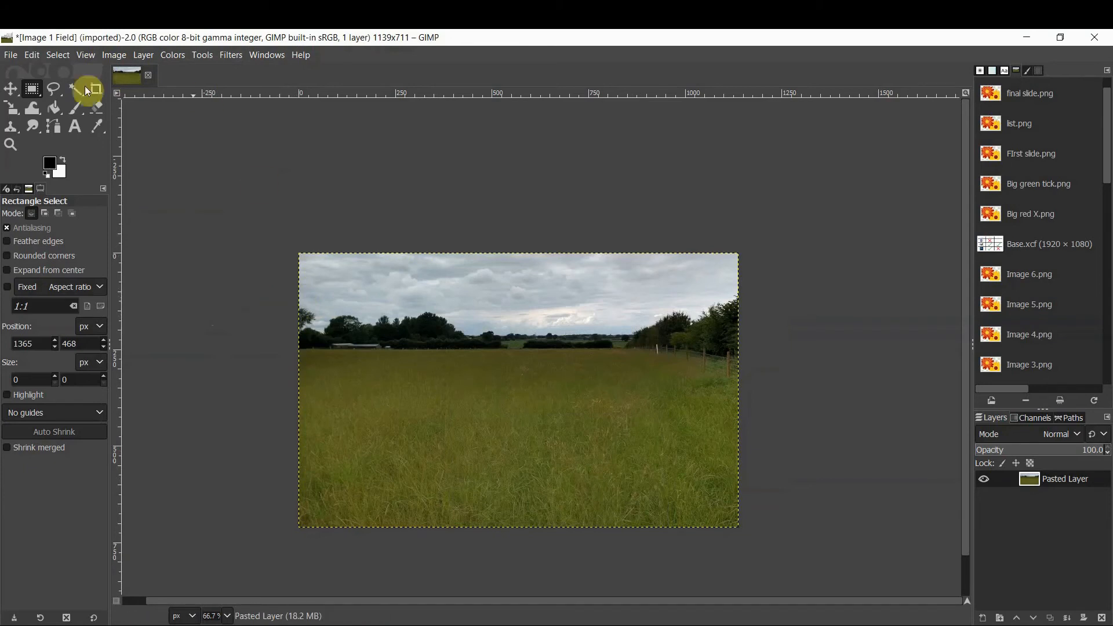
Scale the pasted layer down to about 174 × 109 px with the Scale tool
left_click(12, 111)
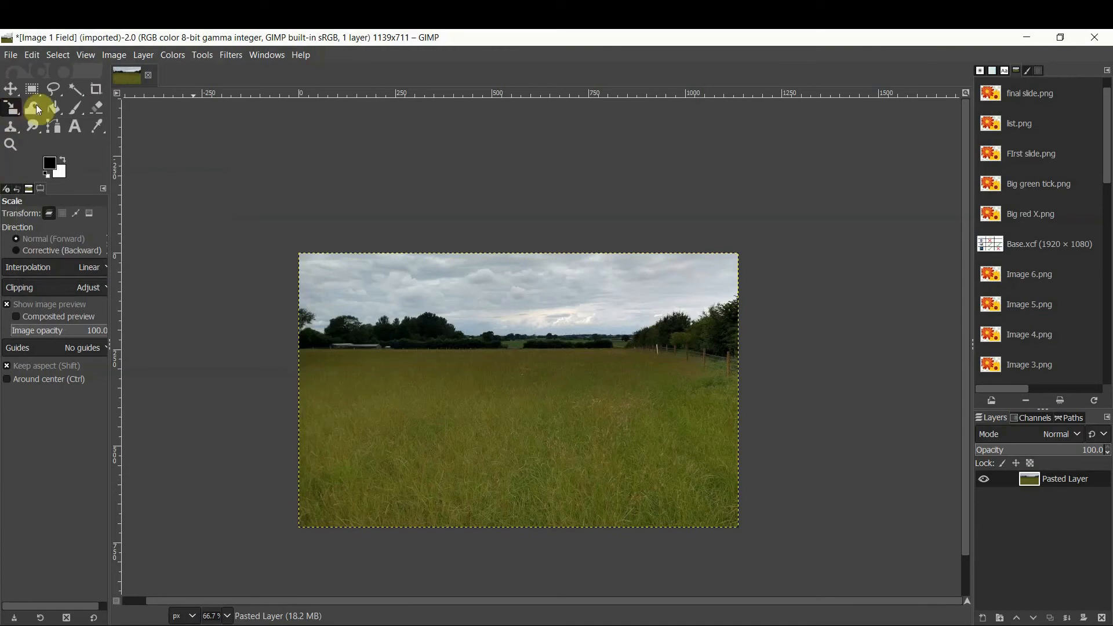
left_click(14, 109)
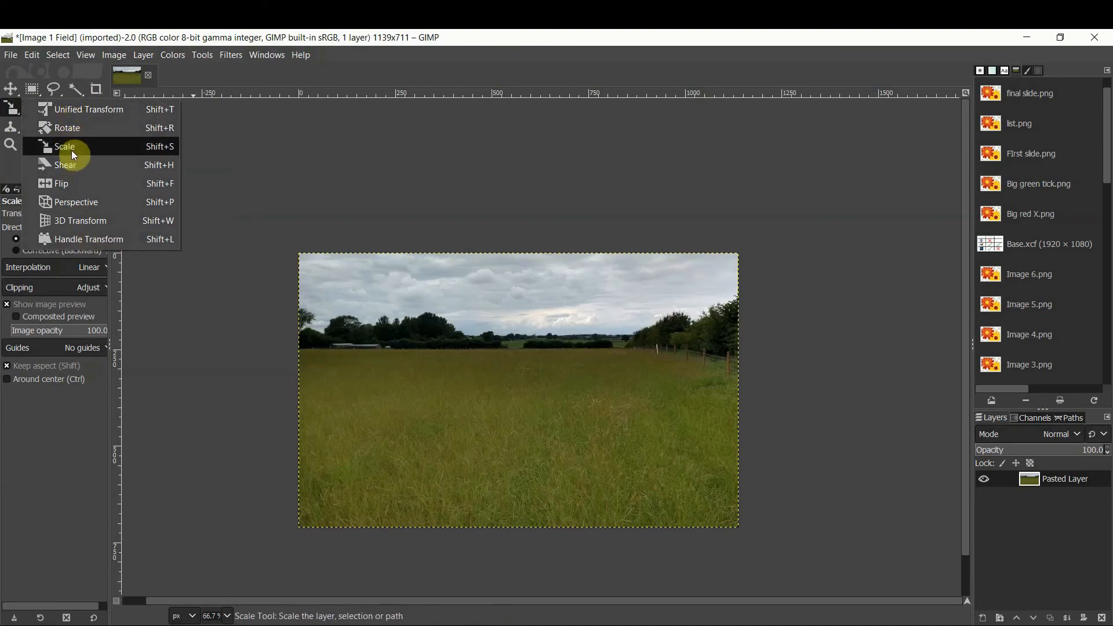
left_click(86, 146)
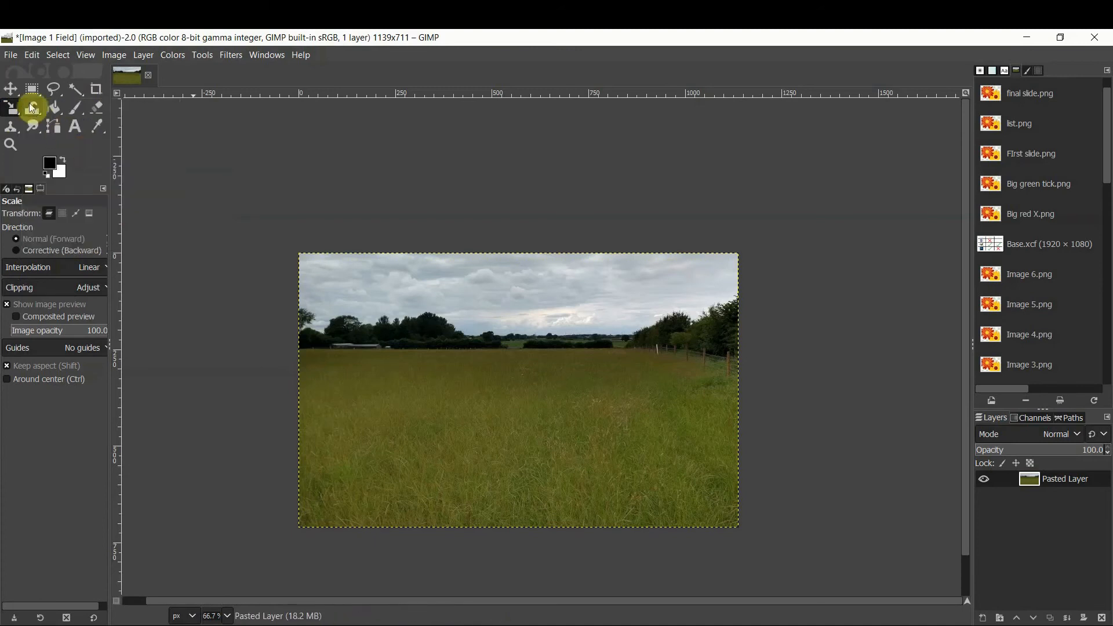
mouse_move(12, 92)
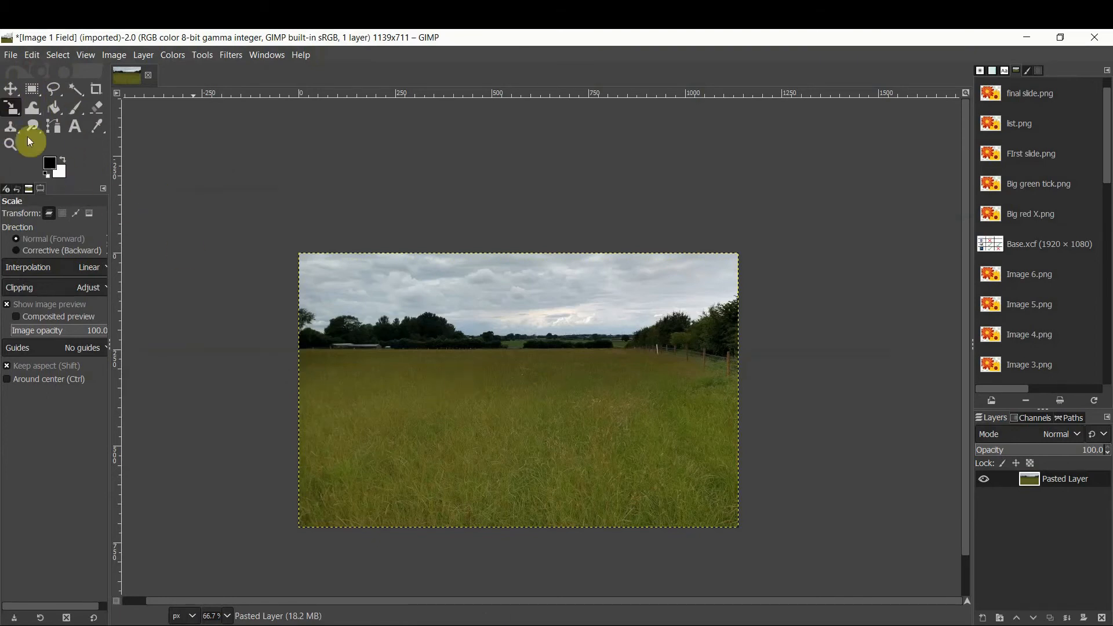
left_click(660, 367)
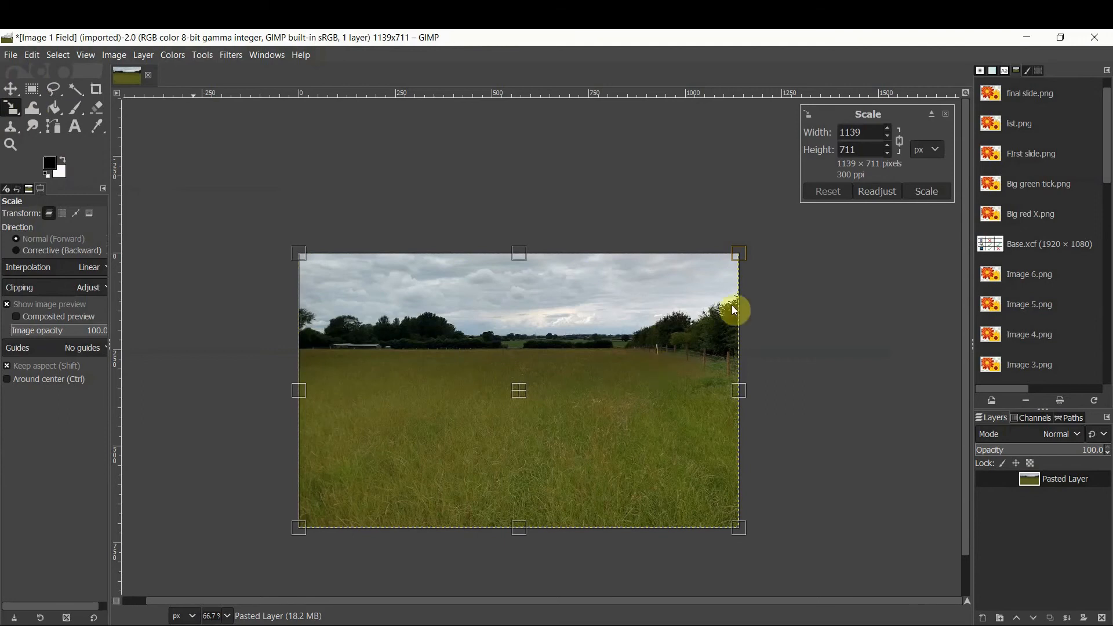
mouse_move(738, 258)
left_mouse_down()
mouse_move(674, 292)
mouse_move(737, 258)
left_mouse_up()
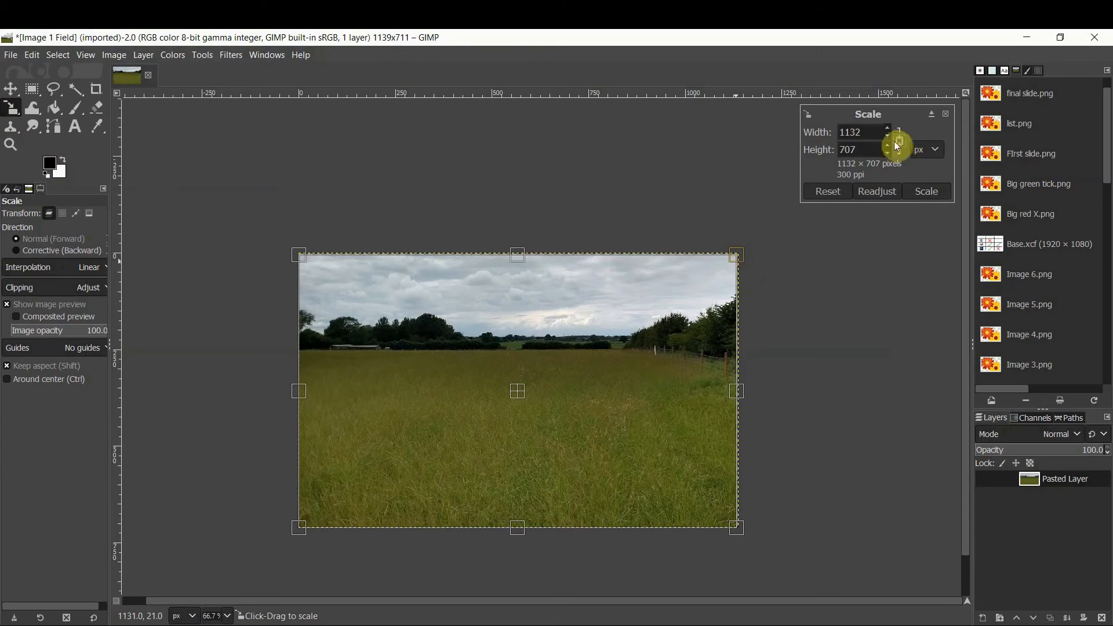
left_click_drag(729, 266, 639, 298)
left_click_drag(466, 306, 477, 327)
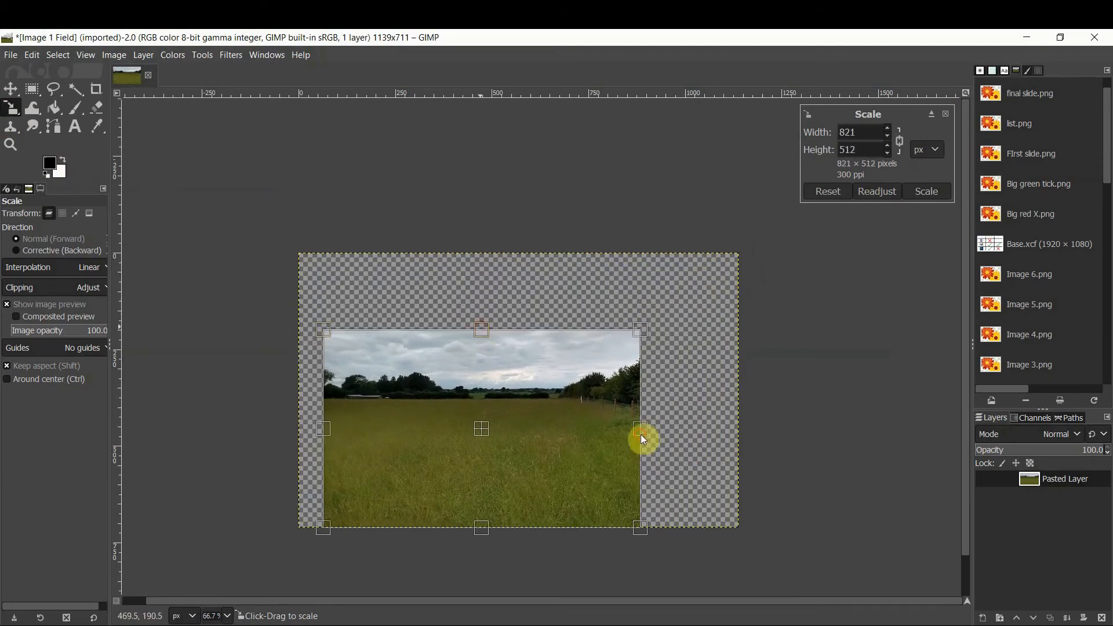
mouse_move(642, 435)
left_mouse_down()
mouse_move(605, 427)
mouse_move(622, 434)
left_mouse_up()
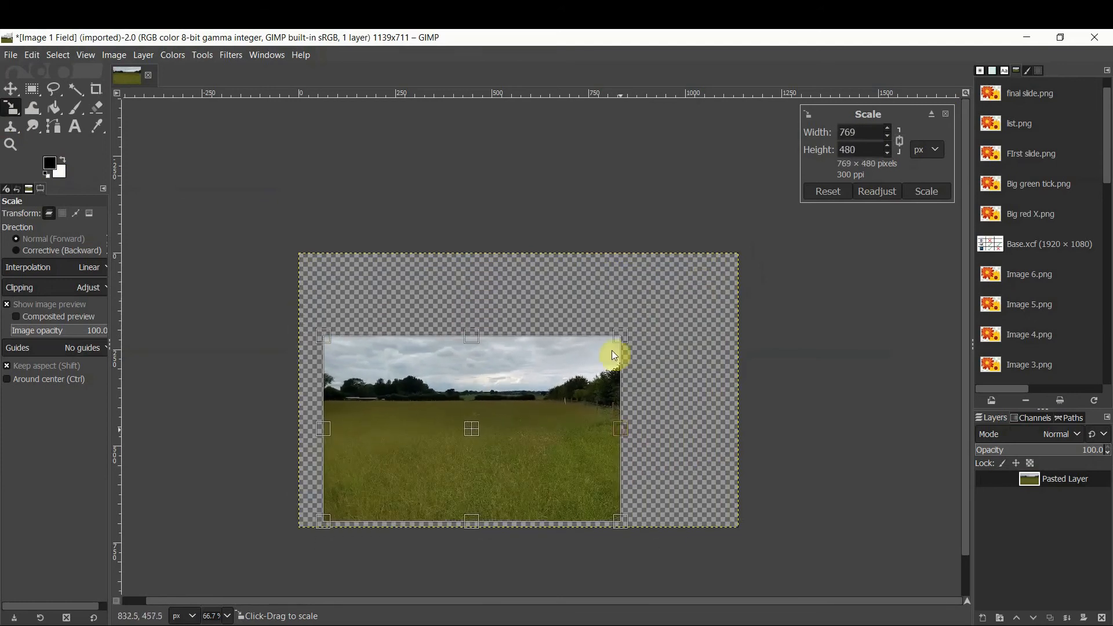
left_click_drag(614, 355, 675, 325)
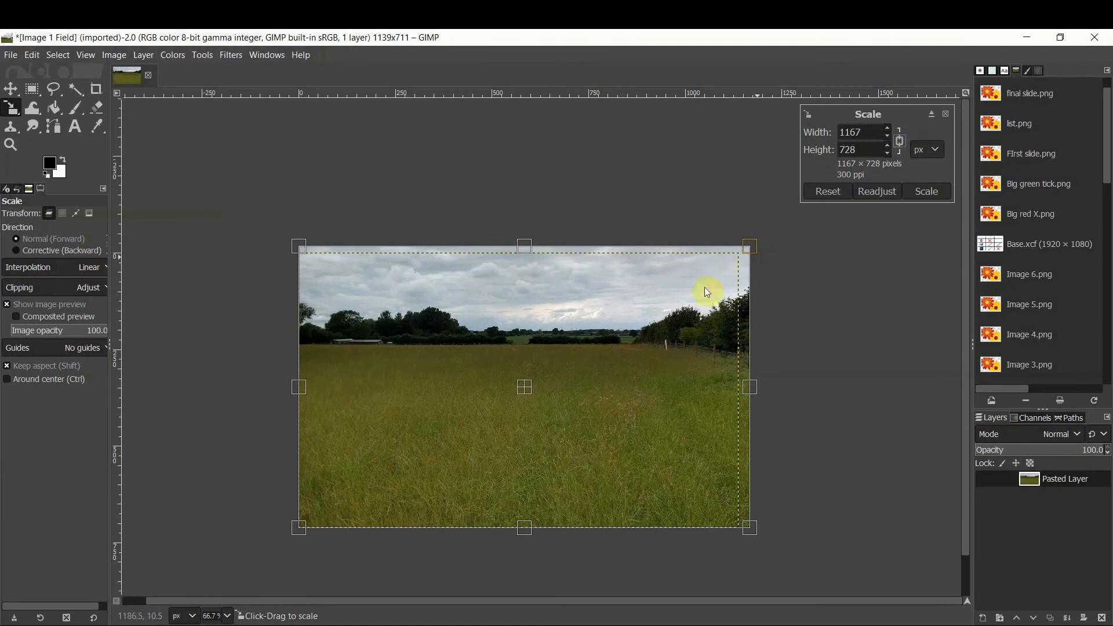
left_click_drag(749, 247, 738, 254)
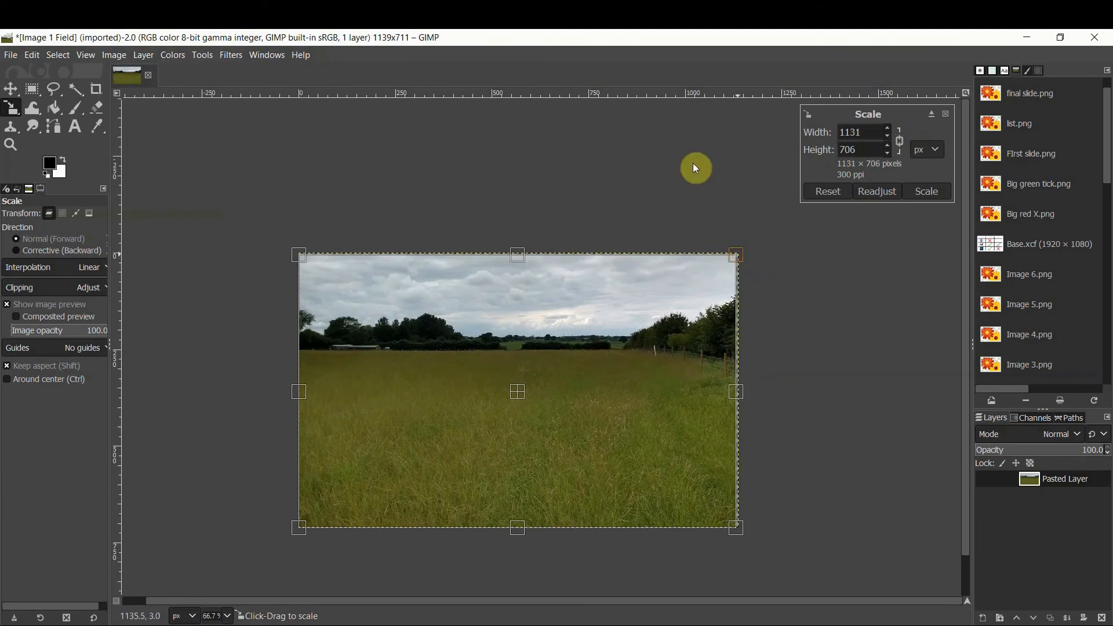
left_click_drag(740, 257, 342, 442)
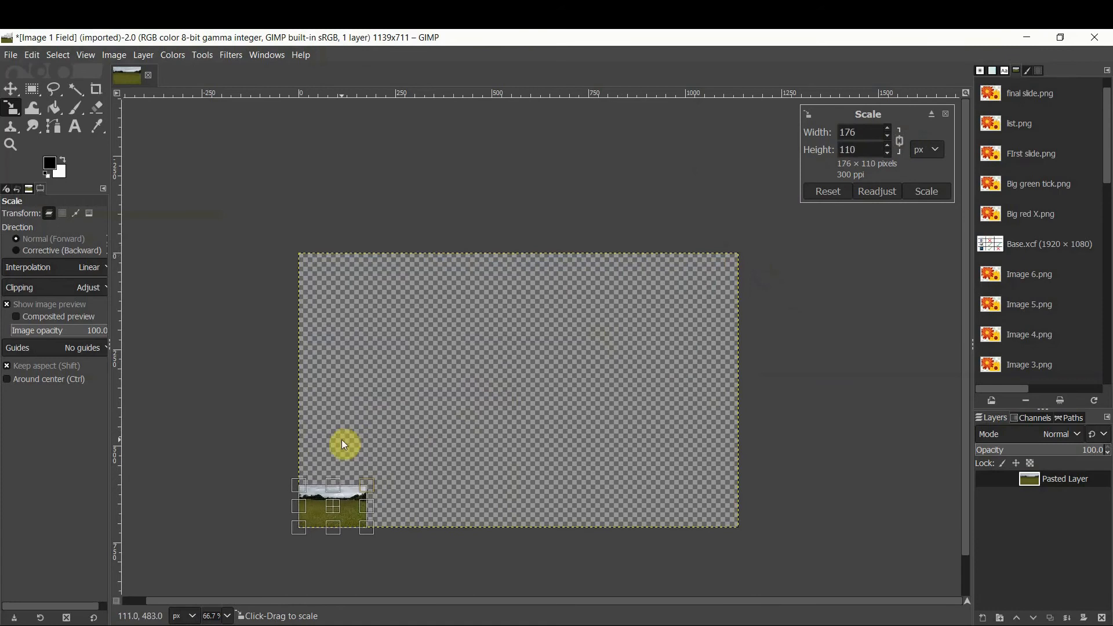
left_click(913, 195)
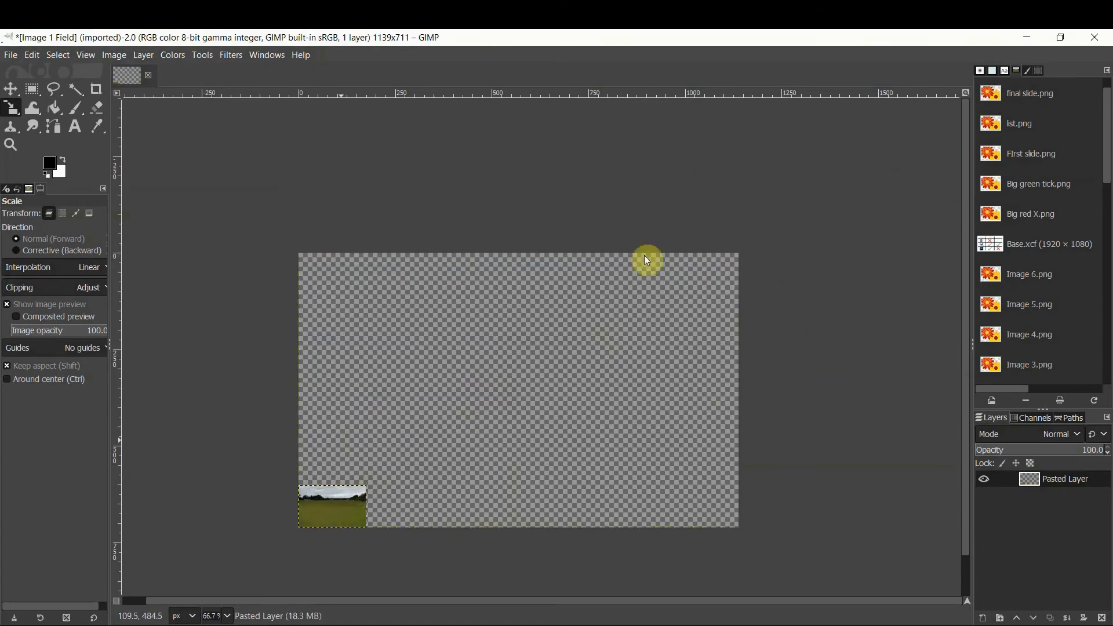
Scale the pasted layer back up to about 1130 × 704 px
left_click(368, 486)
left_click_drag(369, 486, 734, 253)
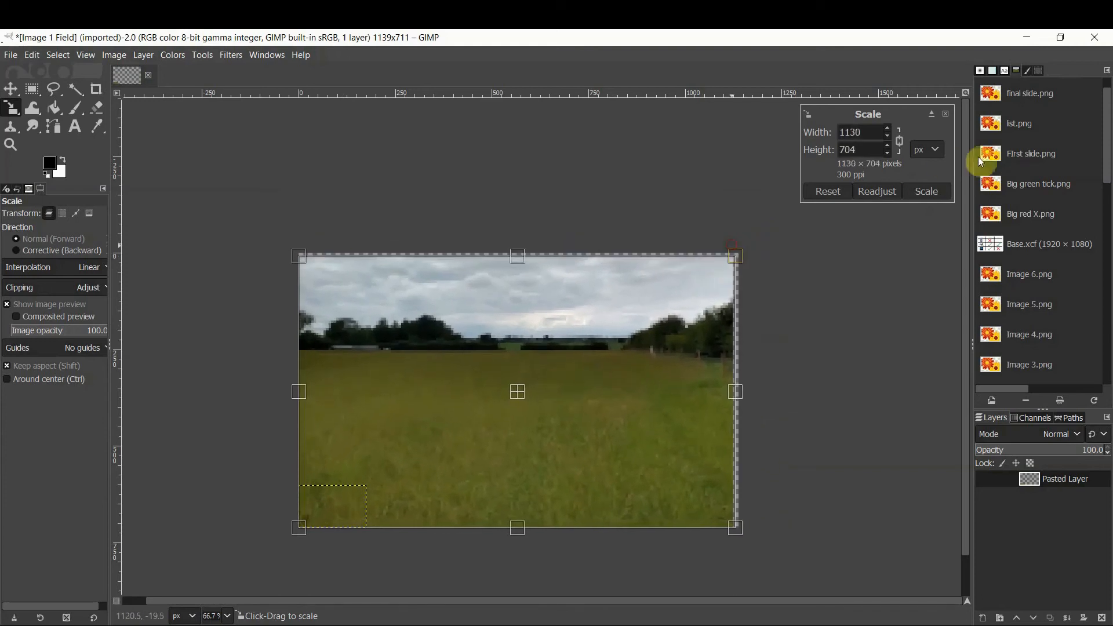
left_click(927, 192)
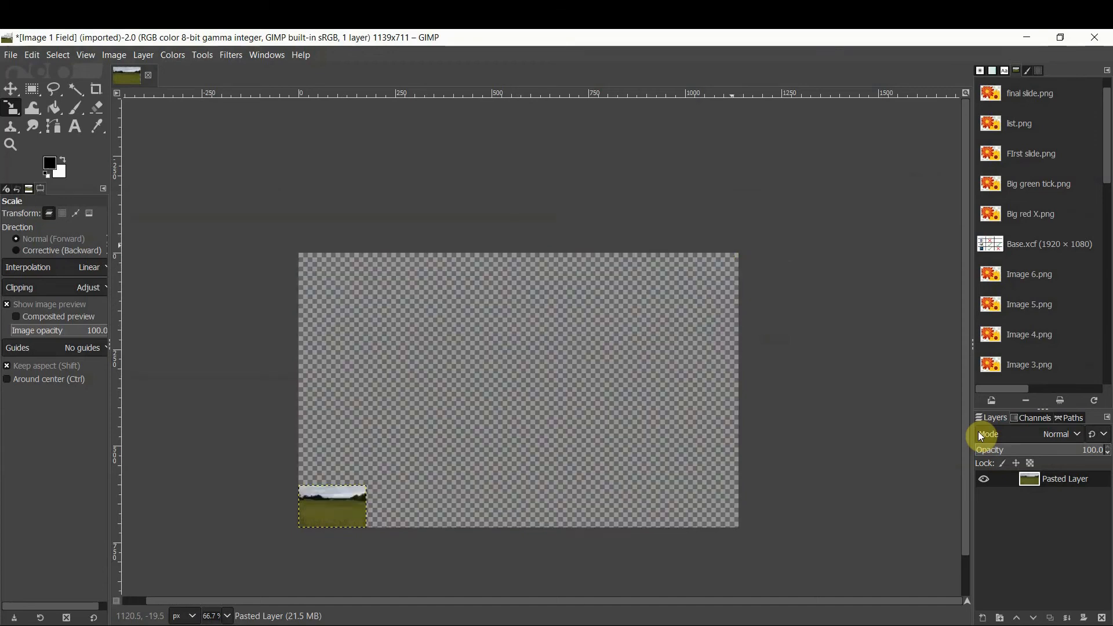
Scale the pasted layer to about 519 × 324 px
left_click(641, 304)
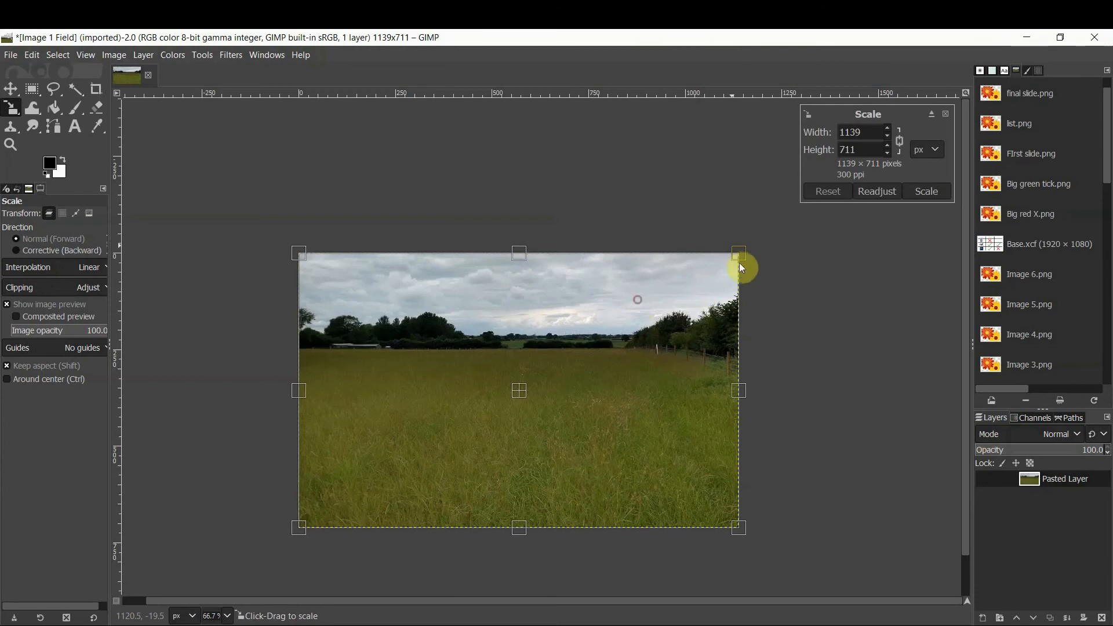
left_click_drag(734, 258, 481, 390)
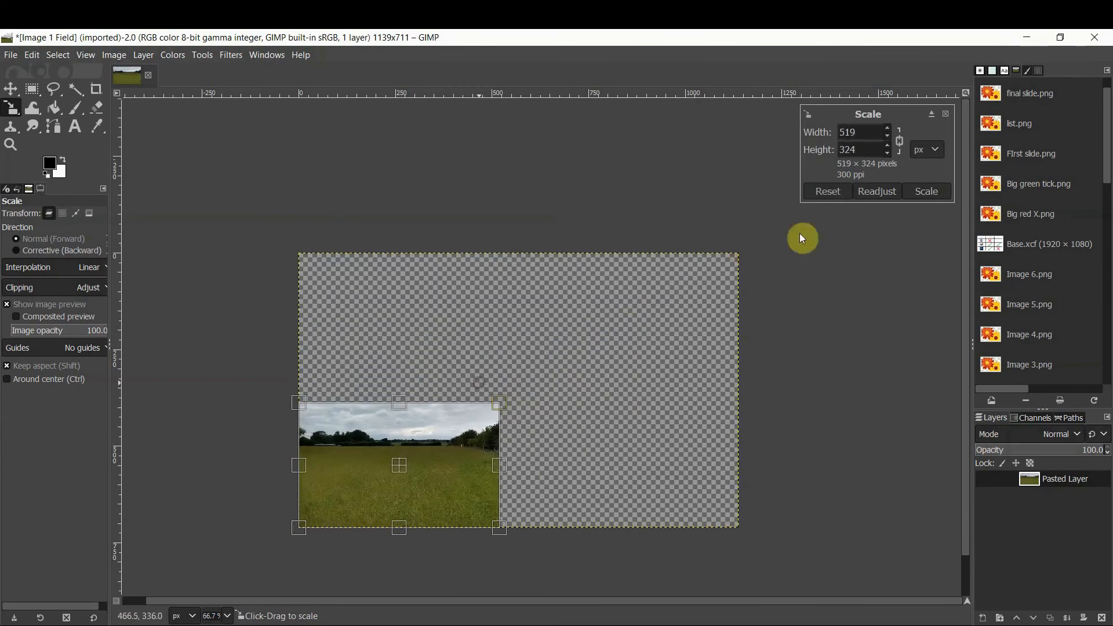
left_click(908, 202)
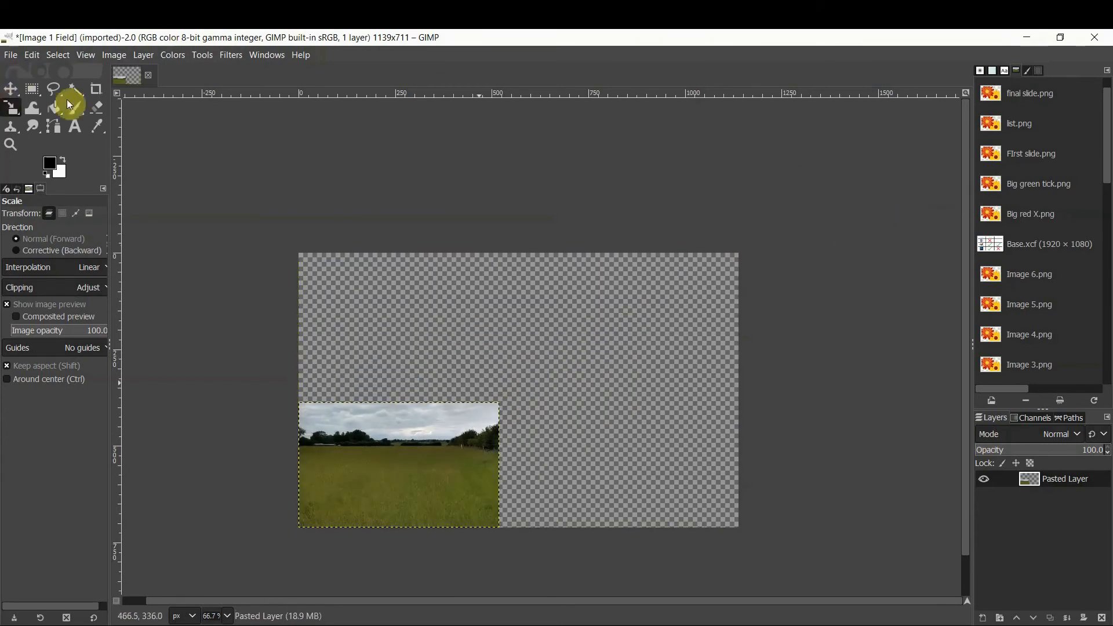
Switch to the Move tool and fit the canvas to the resized layer
key("m")
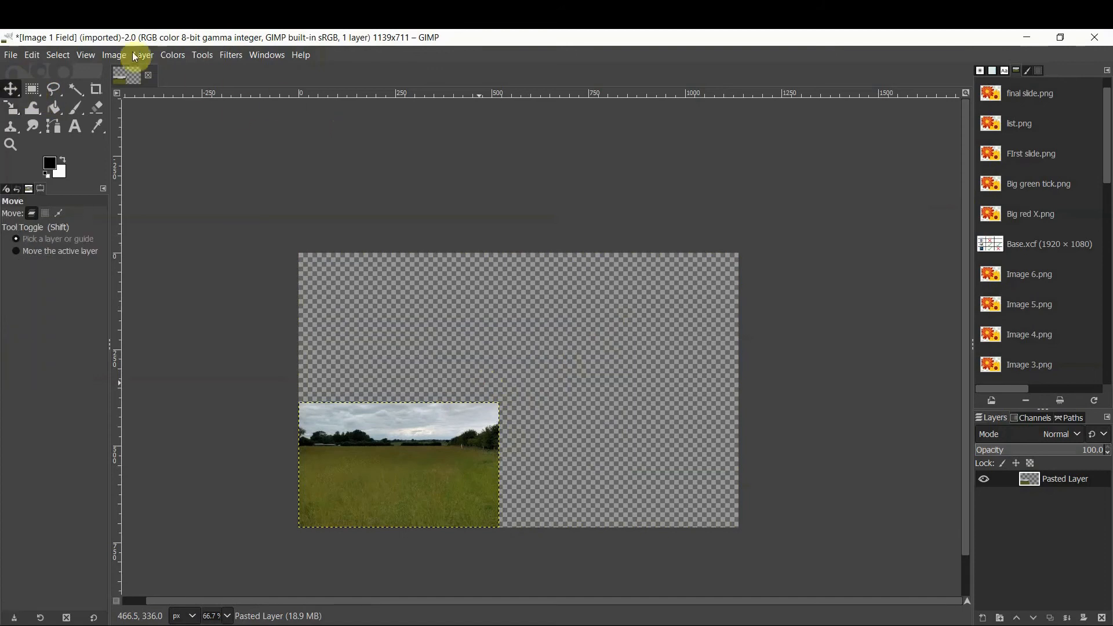
left_click(112, 55)
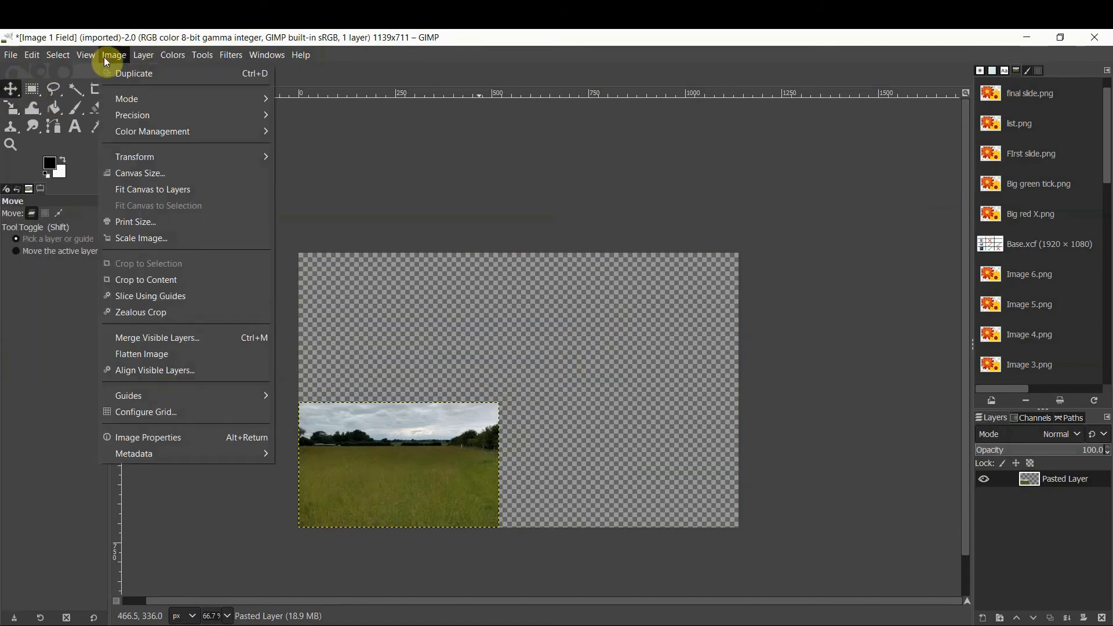
left_click(145, 189)
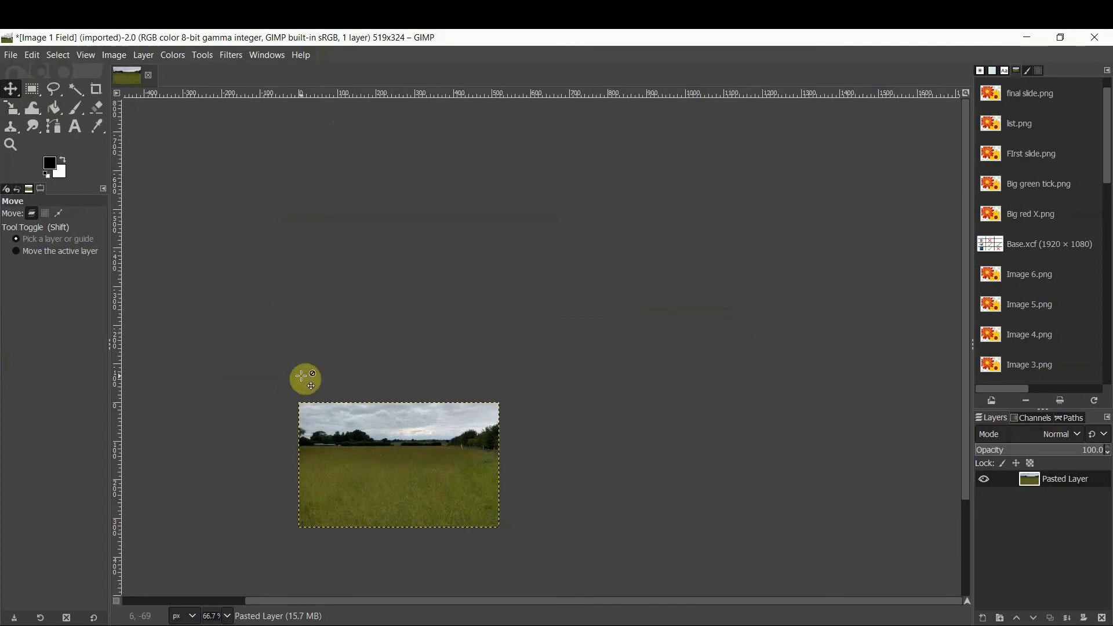
Zoom in and out on the cropped image to inspect its quality
scroll(301, 376, "up", 1)
scroll(301, 376, "down", 2)
scroll(301, 376, "up", 3)
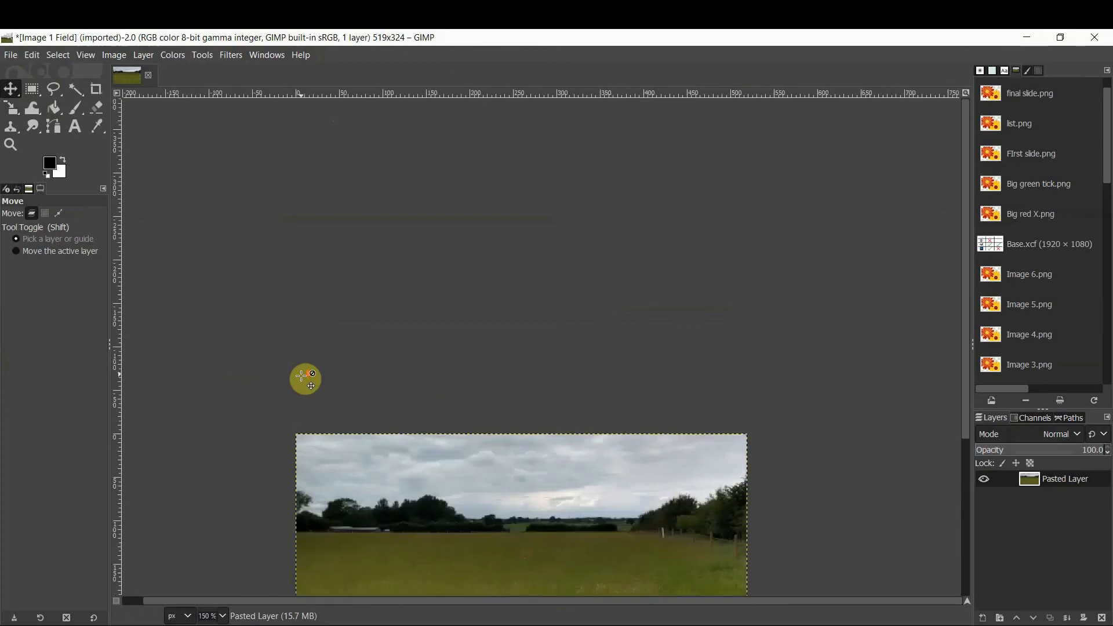
scroll(301, 377, "down", 3)
scroll(301, 376, "up", 3)
scroll(297, 370, "down", 5)
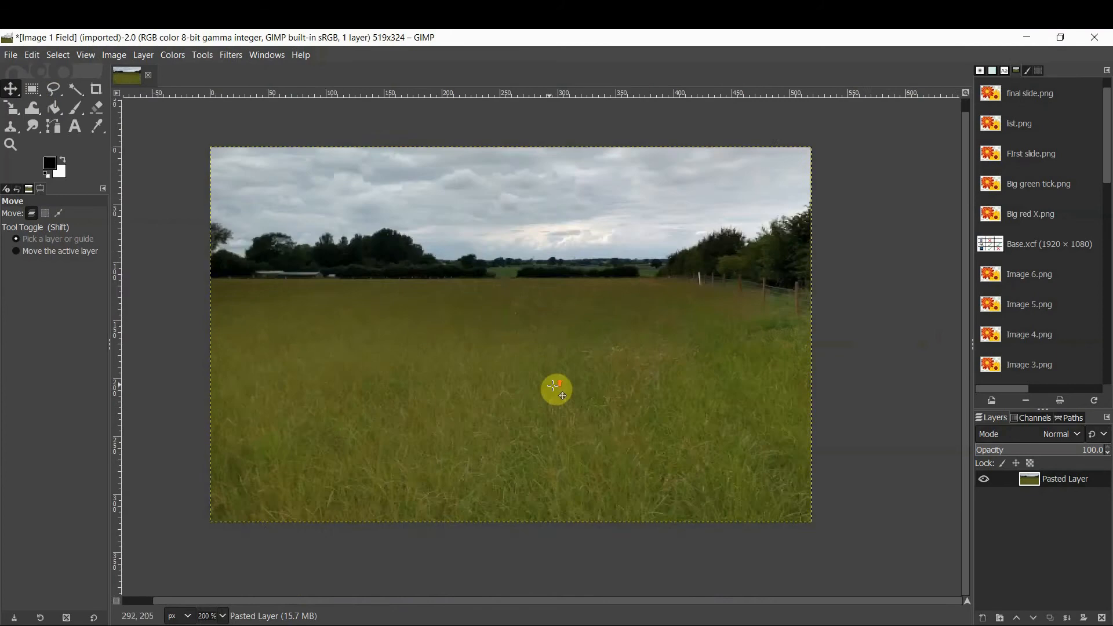
scroll(556, 388, "up", 5)
scroll(524, 378, "down", 4)
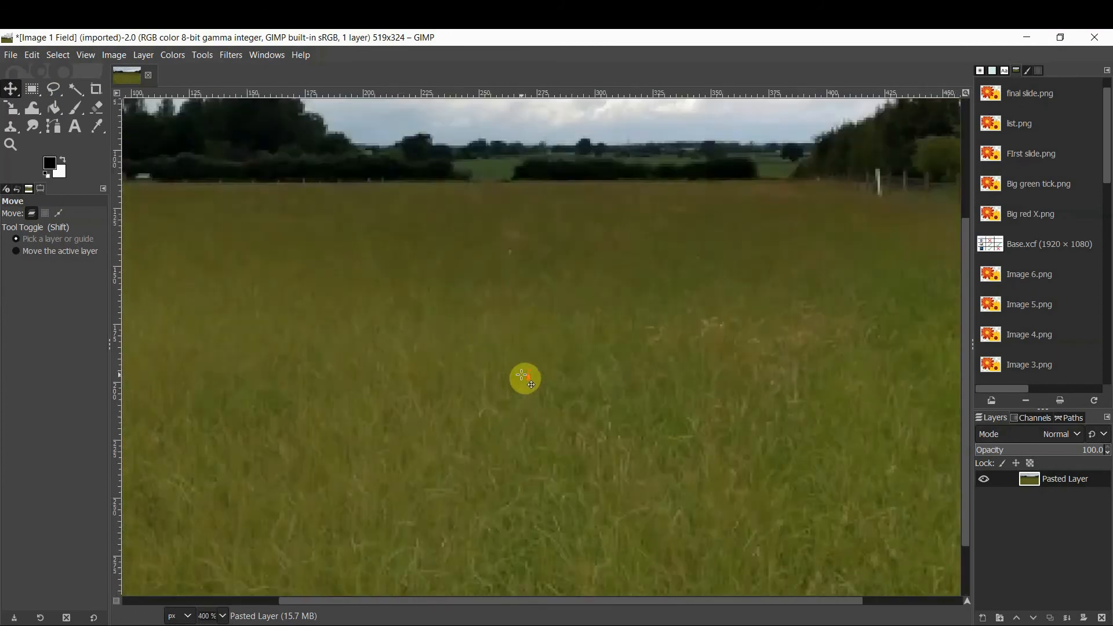
left_click_drag(458, 601, 406, 597)
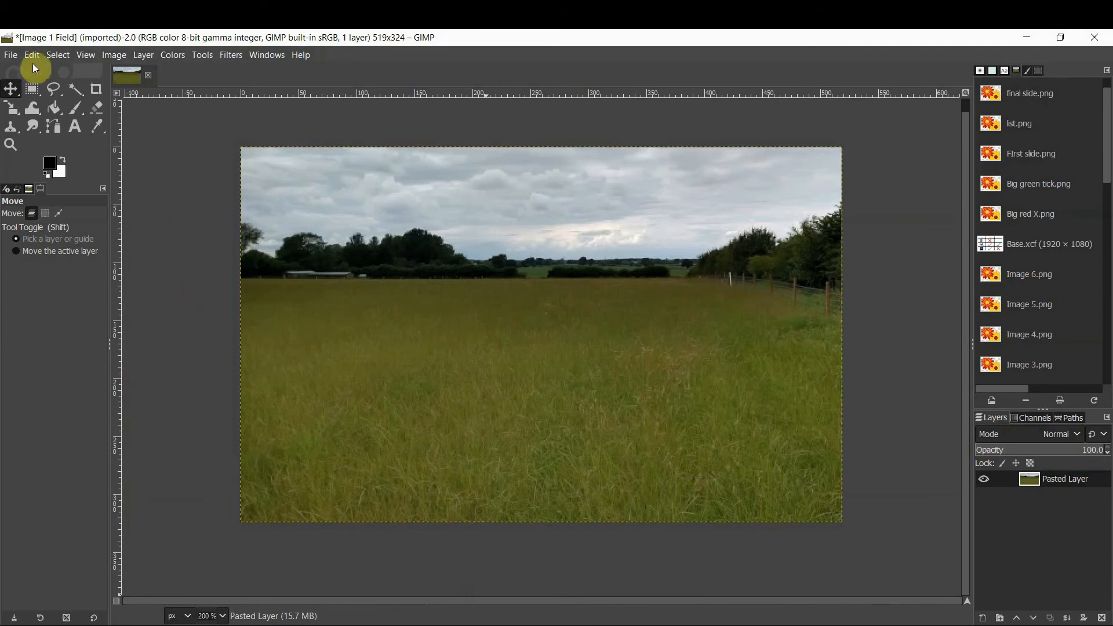
Open the export dialog and name the file Image 1 done
left_click(11, 55)
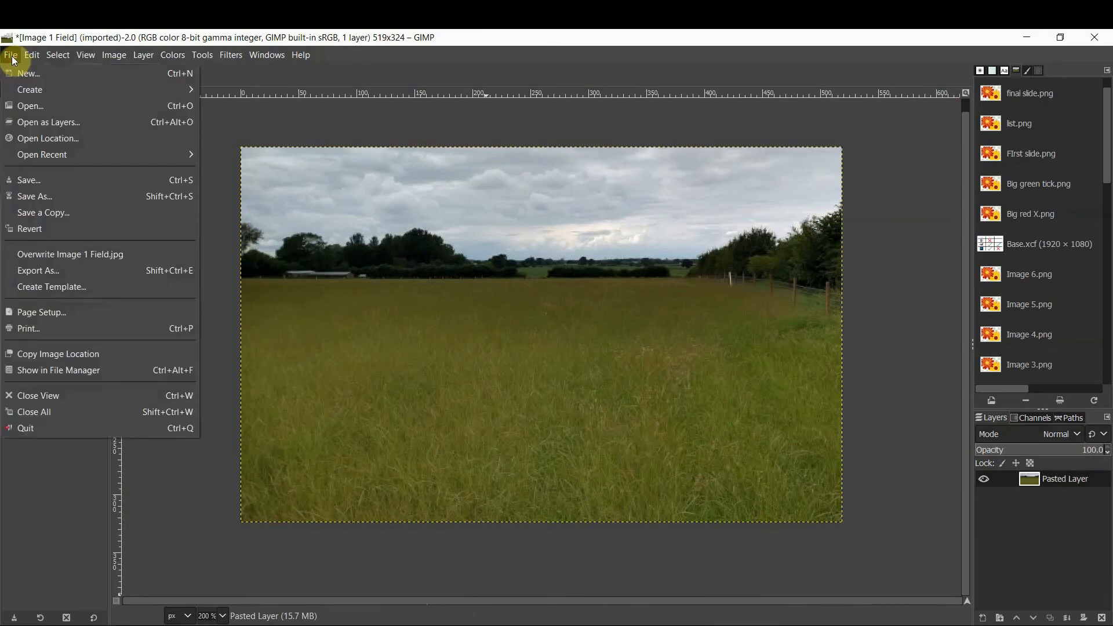
left_click(61, 271)
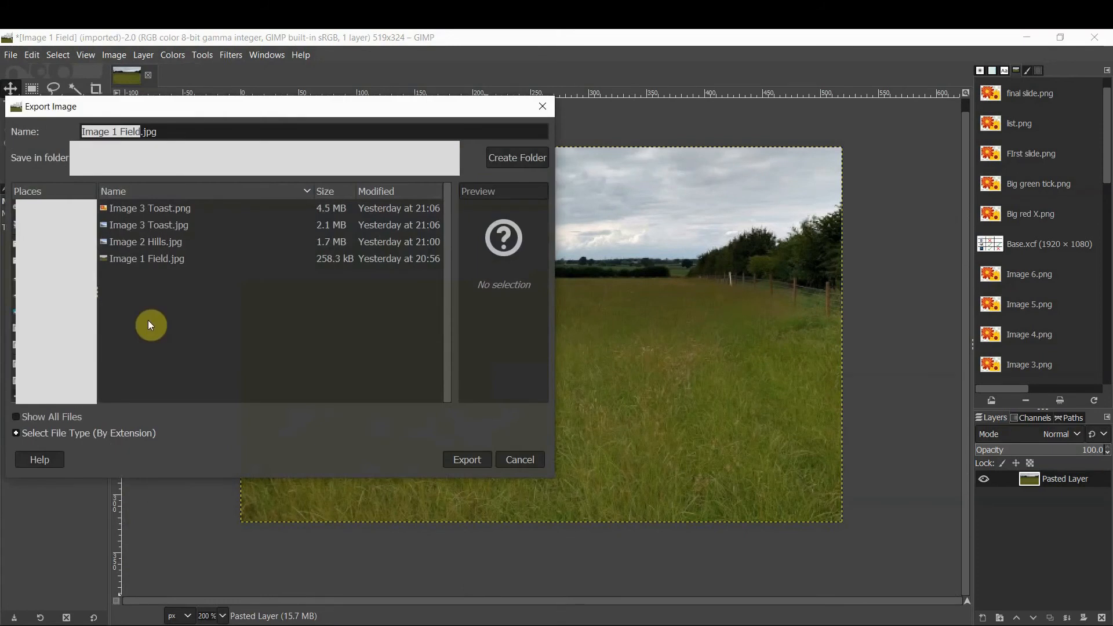
key("BackSpace")
type("Image ")
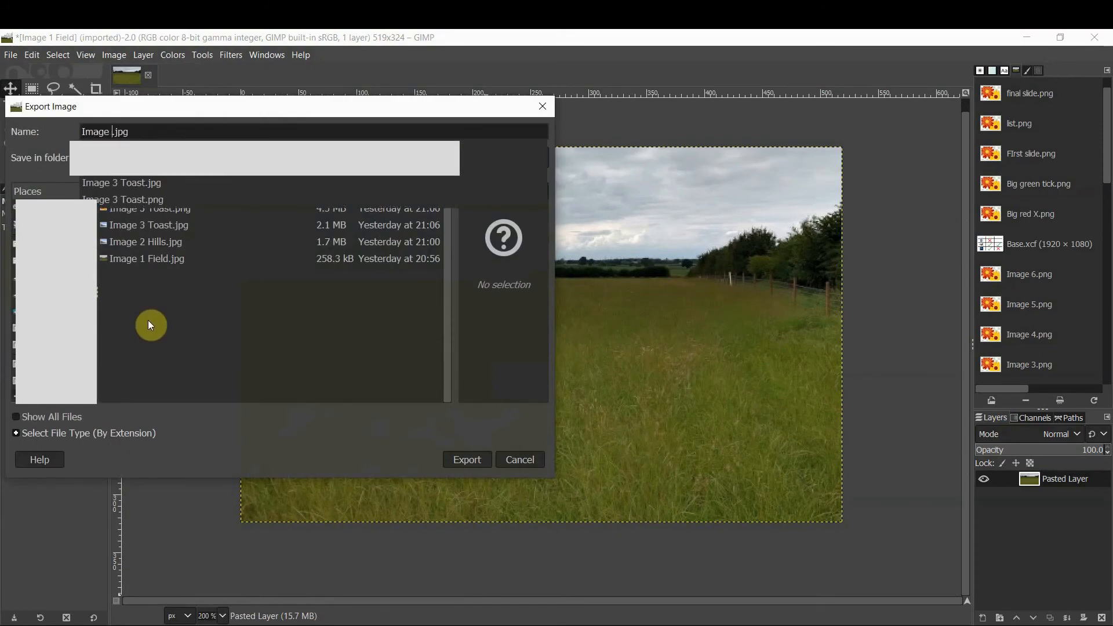
type("1 done")
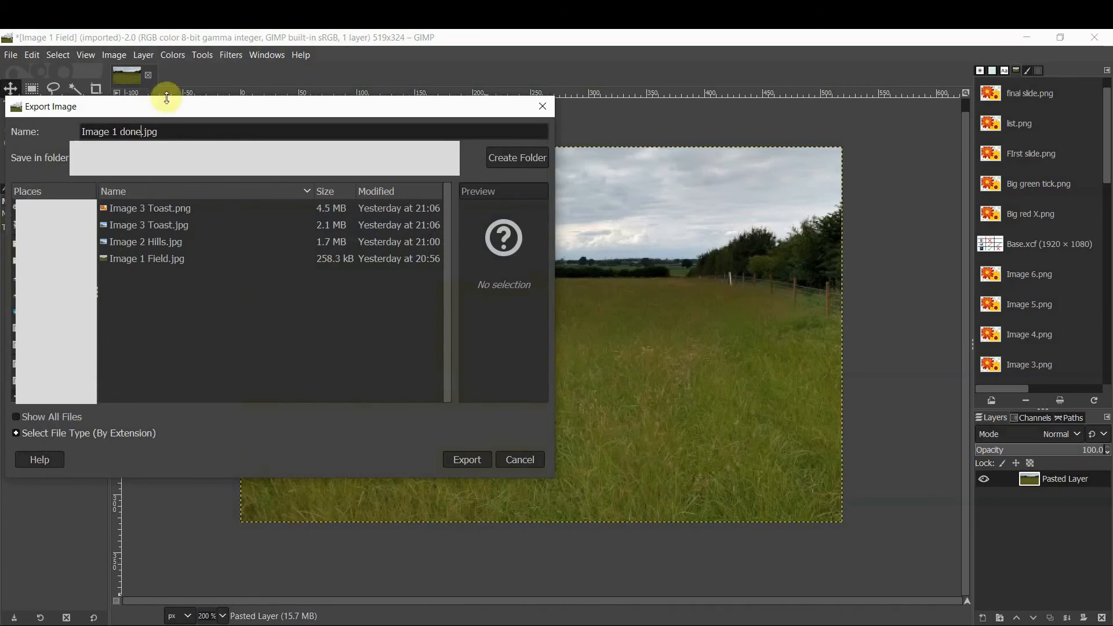
Finish the file name as Image 1 done.jpg and start the export
left_click(185, 133)
key("BackSpace")
key("BackSpace")
key("BackSpace")
key("BackSpace")
type(".")
key("BackSpace")
type("jpg")
key("BackSpace")
key("BackSpace")
key("BackSpace")
type("png")
key("BackSpace")
key("BackSpace")
type("j")
key("Return")
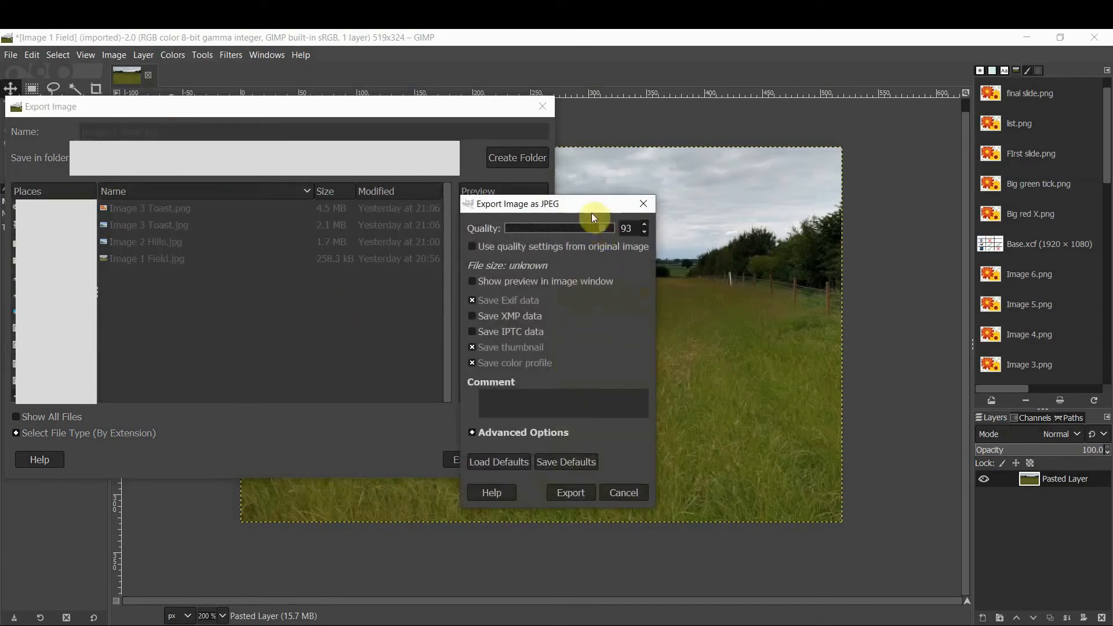
Set the JPEG quality to 90 and export the image
left_click_drag(566, 203, 560, 178)
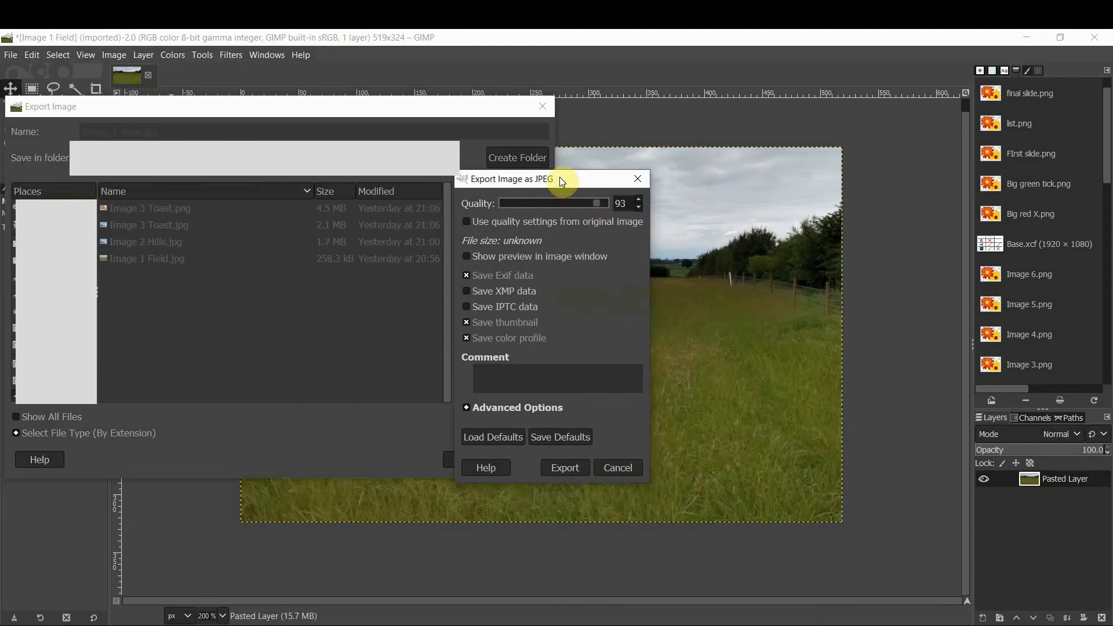
left_click(596, 204)
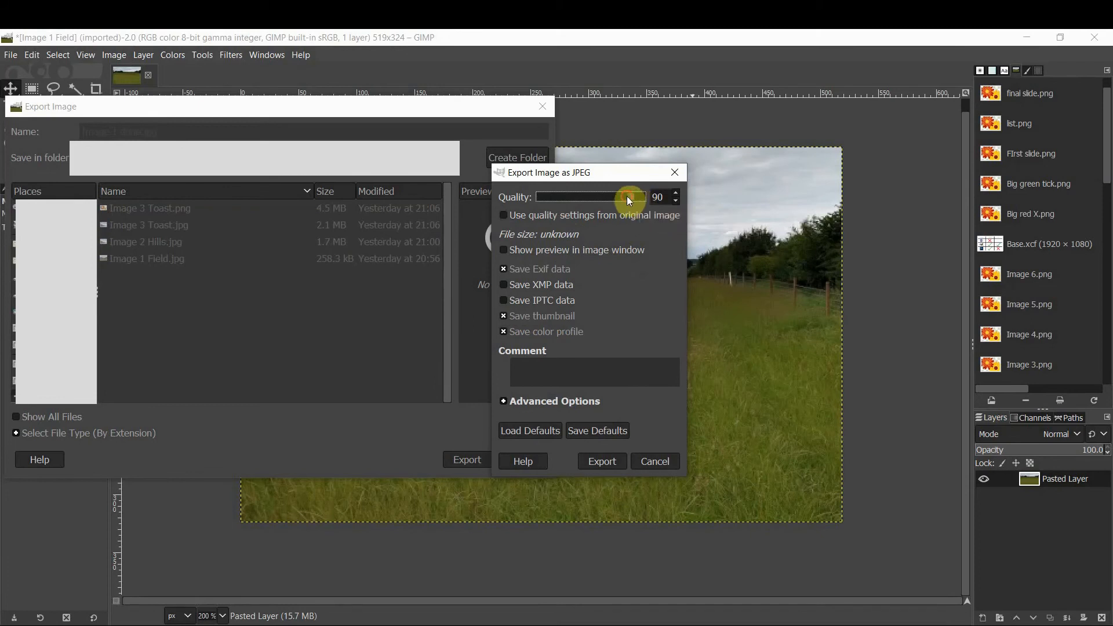
left_click_drag(627, 196, 670, 201)
left_click(656, 196)
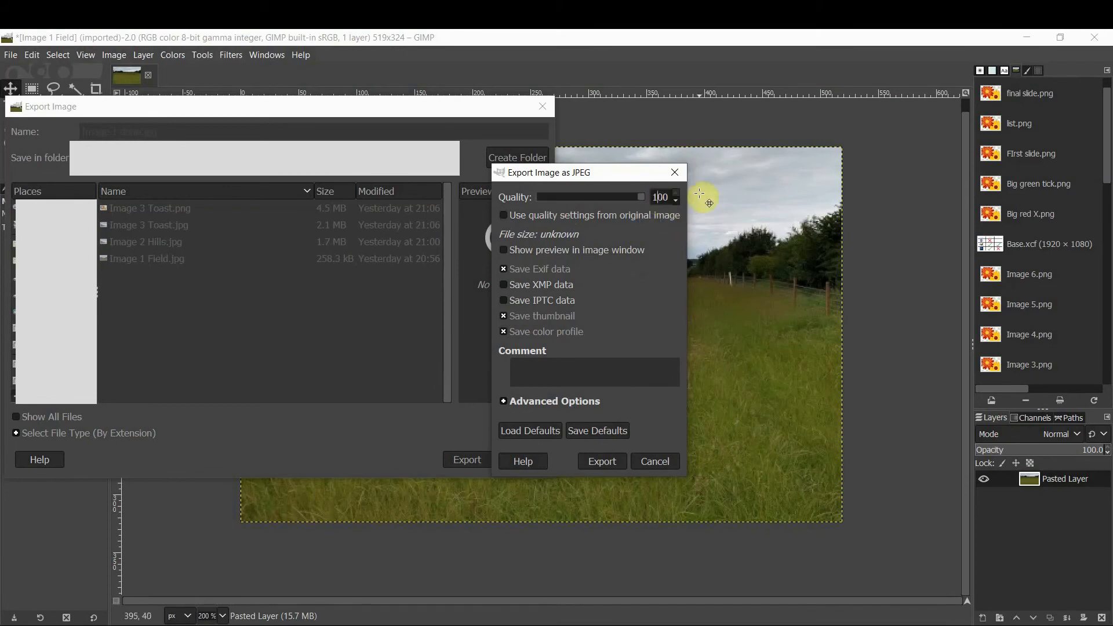
key("BackSpace")
type("90")
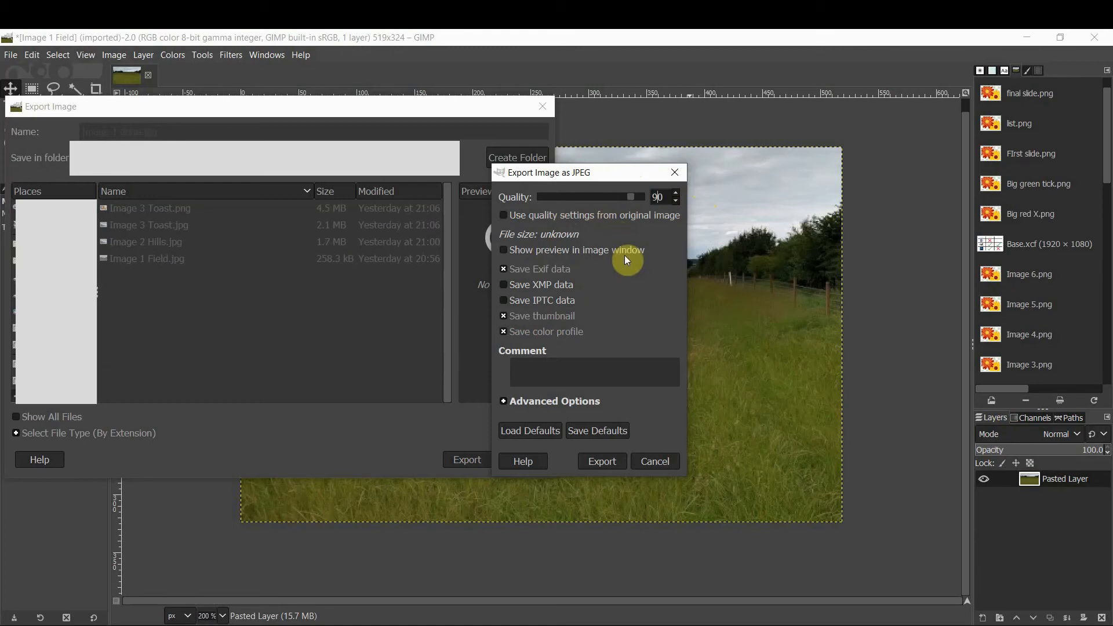
left_click(609, 461)
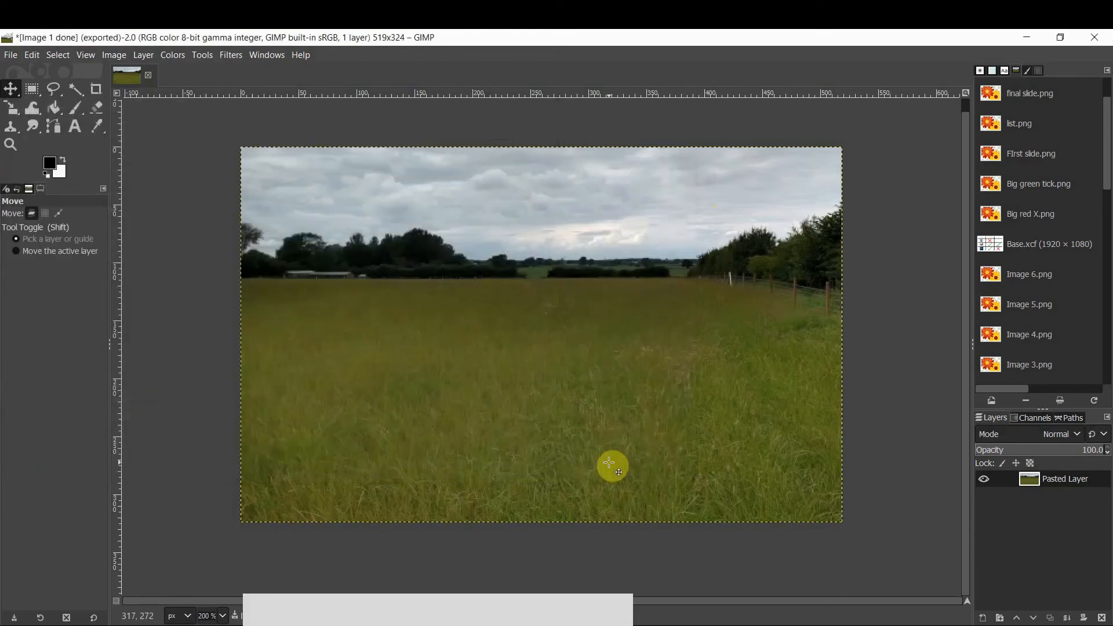
Open the exported Image 1 done.jpg in the photo viewer to inspect it, then close the viewer
left_click(348, 624)
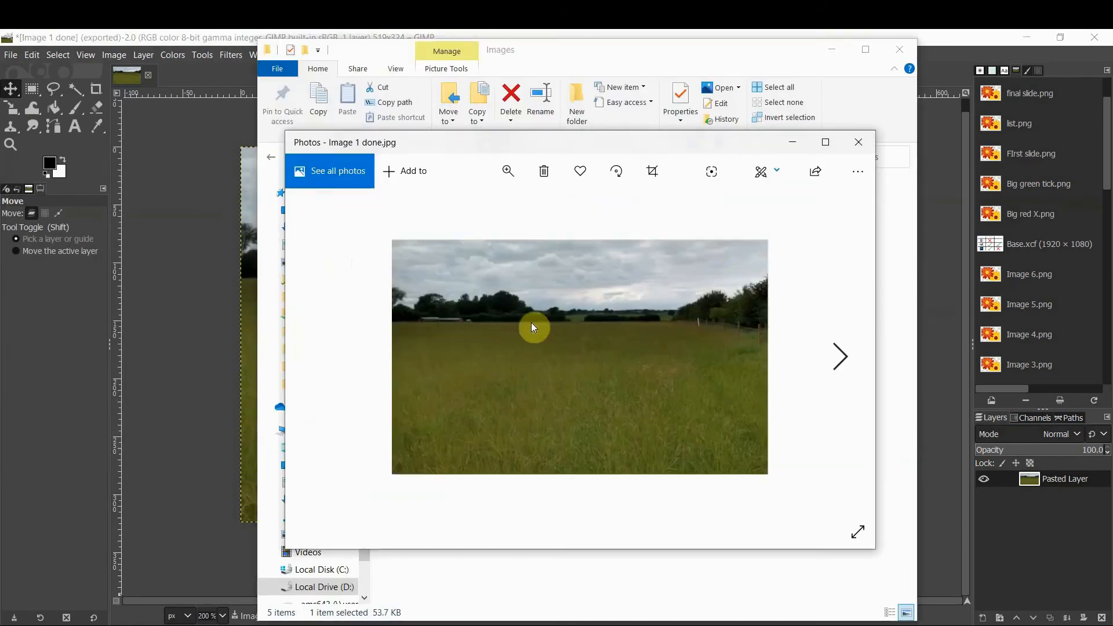
left_click(856, 149)
left_click(174, 348)
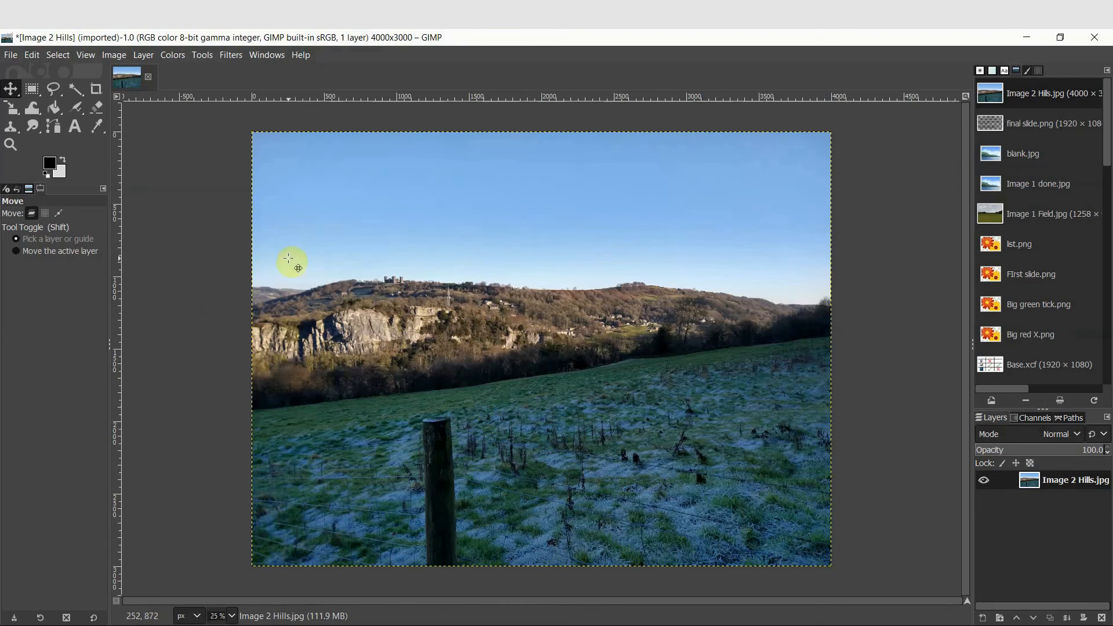
Add a text layer reading Hills over the cliffs with the Text tool
left_click(74, 126)
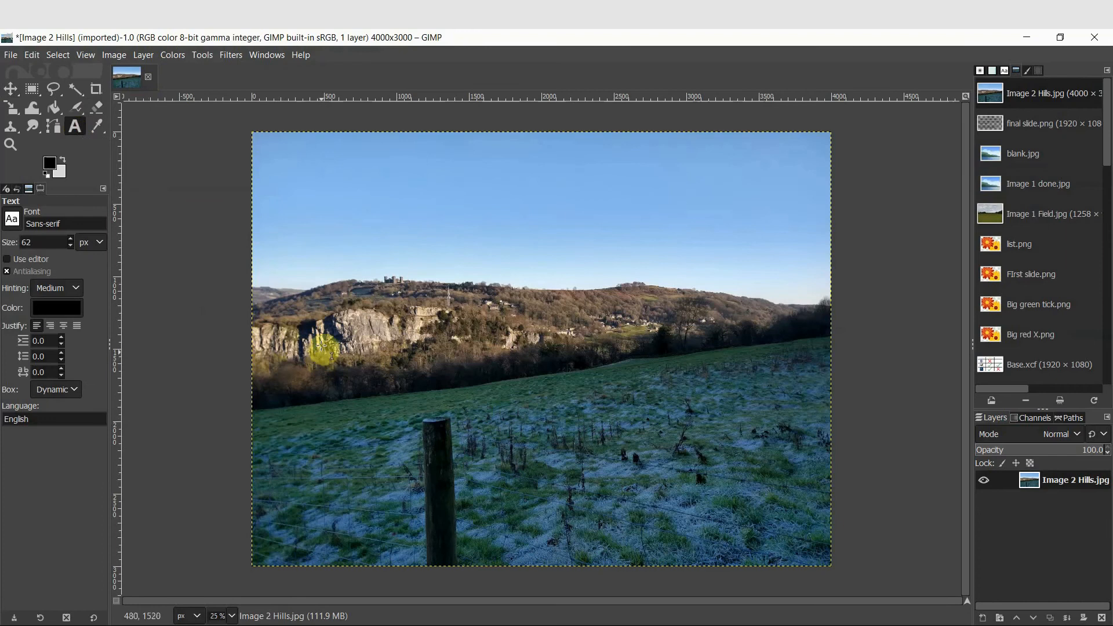
left_click_drag(295, 298, 470, 370)
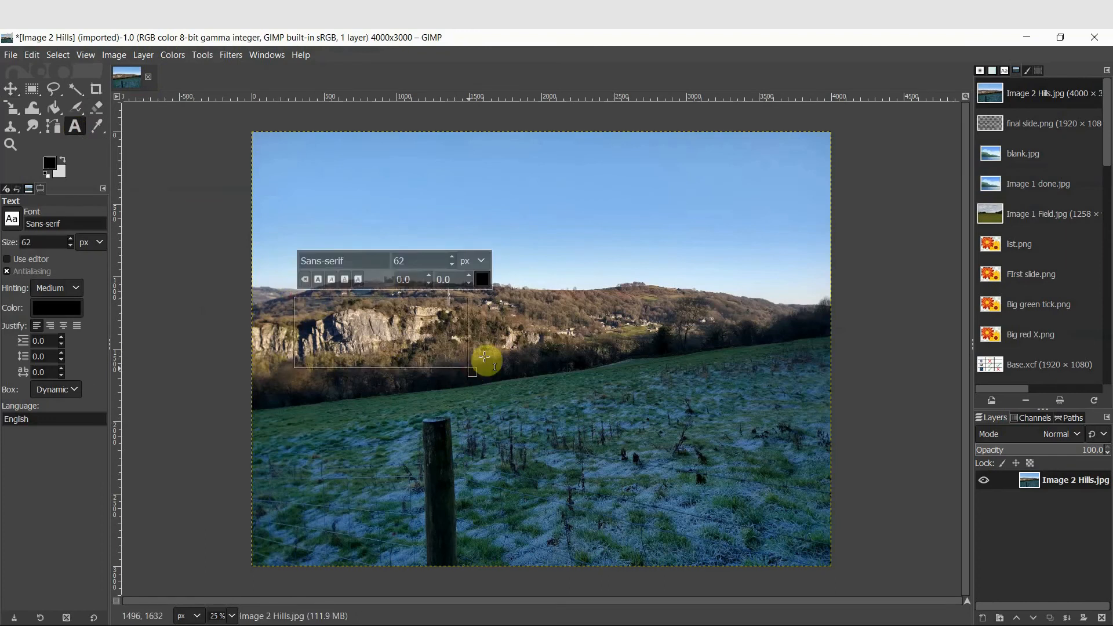
type("Hills")
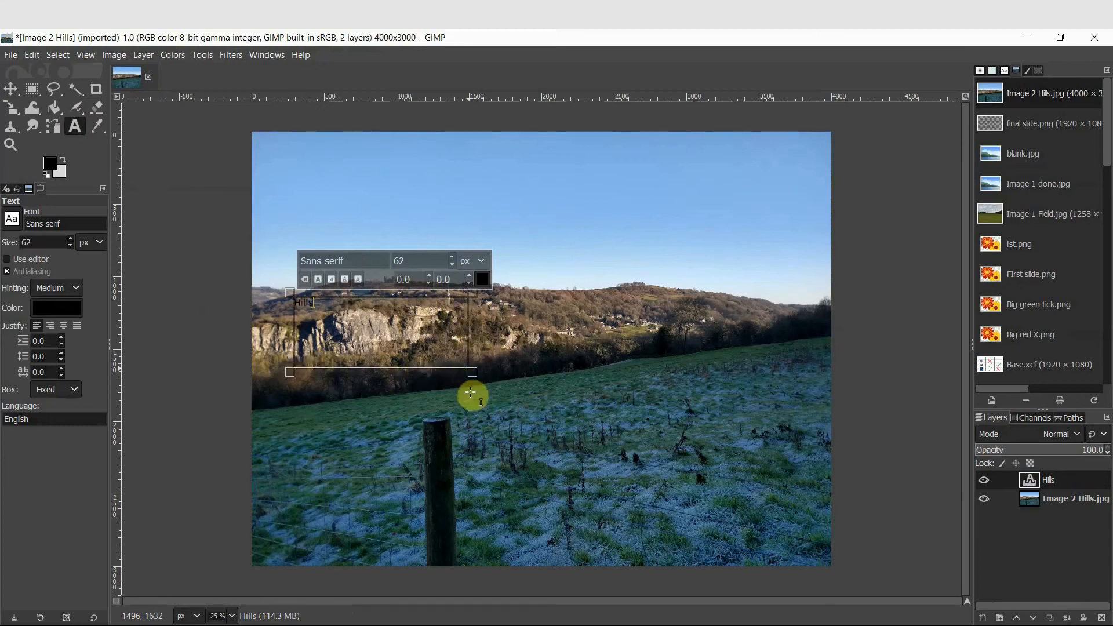
left_click(470, 373)
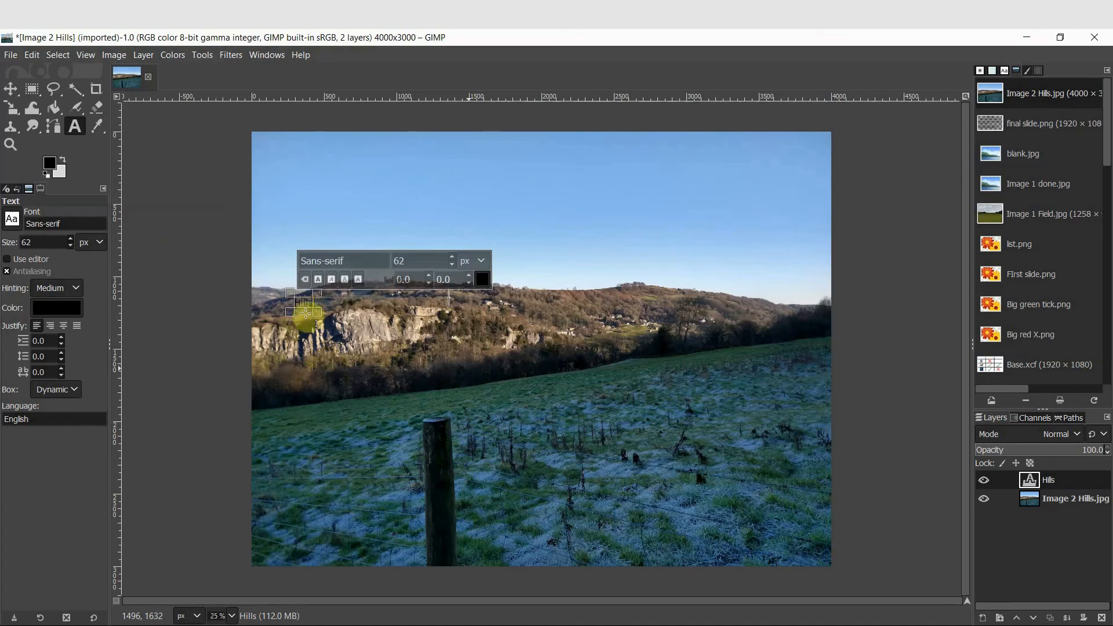
Select the Hills text and set its size to 237 px
left_click_drag(296, 303, 312, 303)
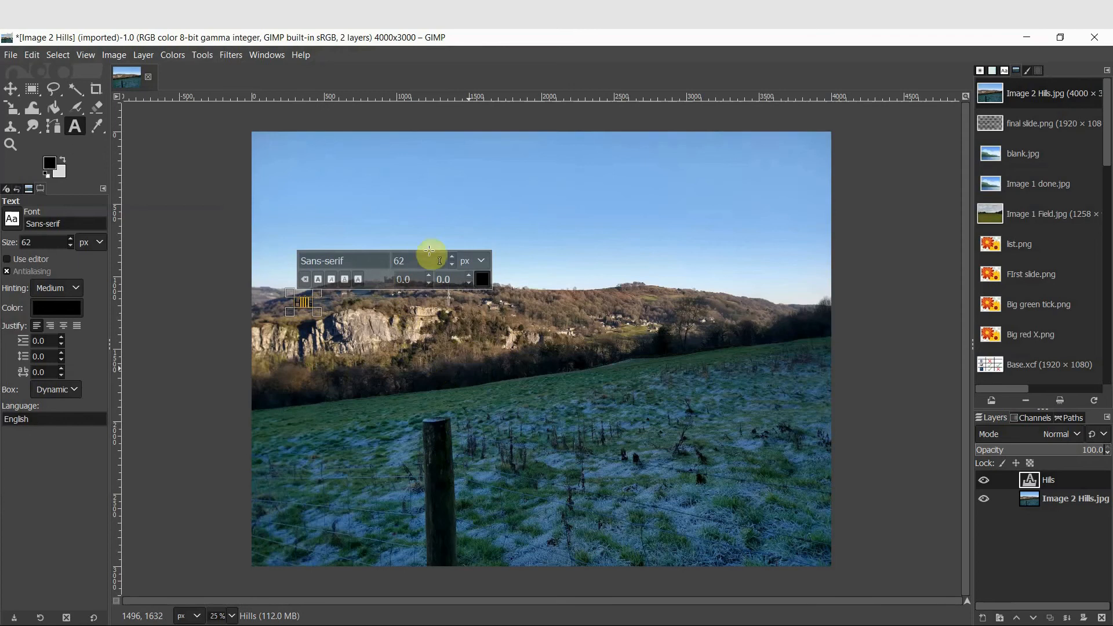
left_click_drag(453, 258, 453, 258)
left_click(475, 260)
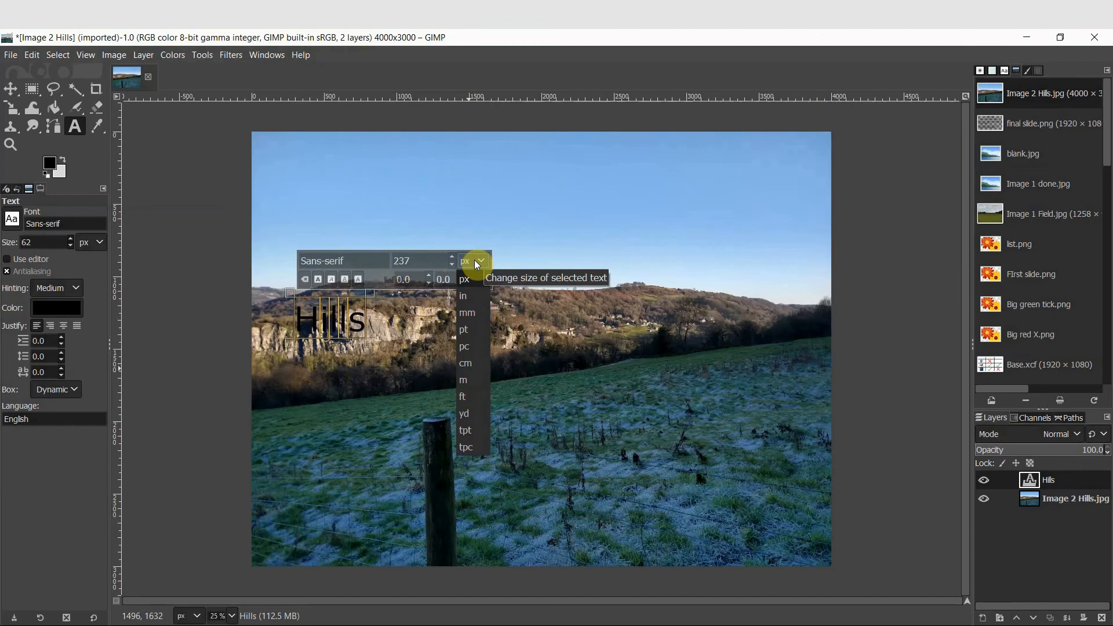
left_click(475, 262)
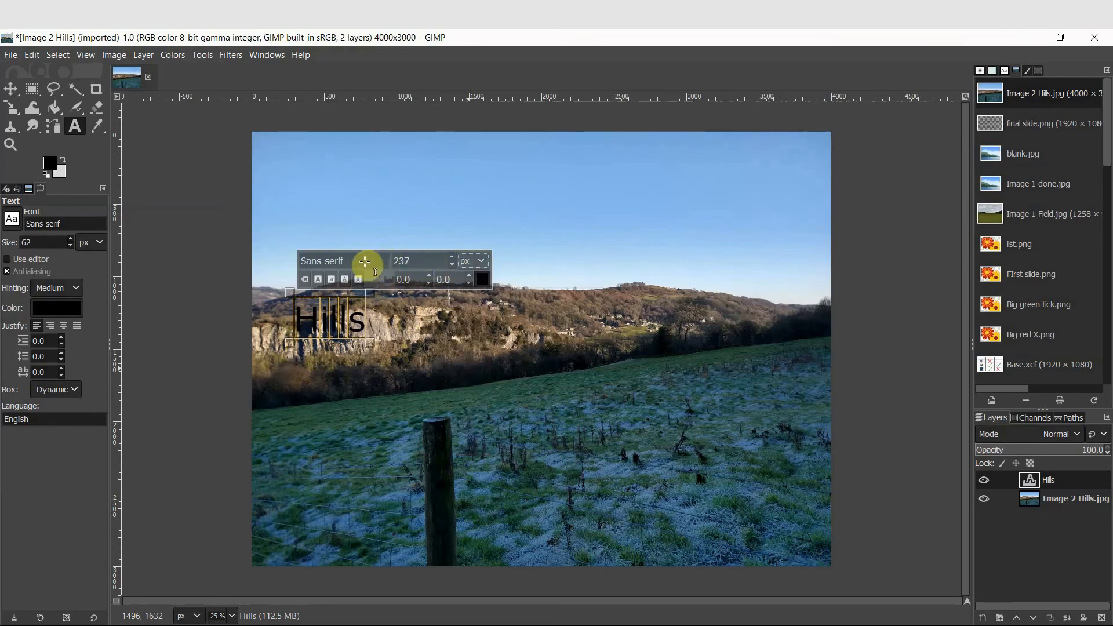
Change the Hills text font to Arial
left_click_drag(370, 262, 276, 266)
key("BackSpace")
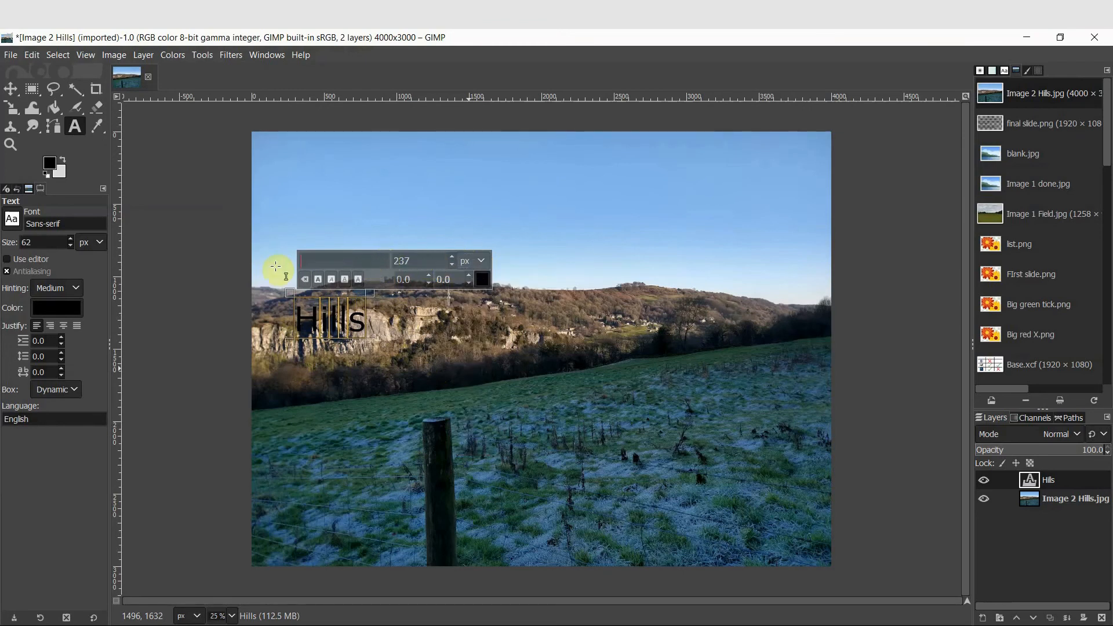
type("Te")
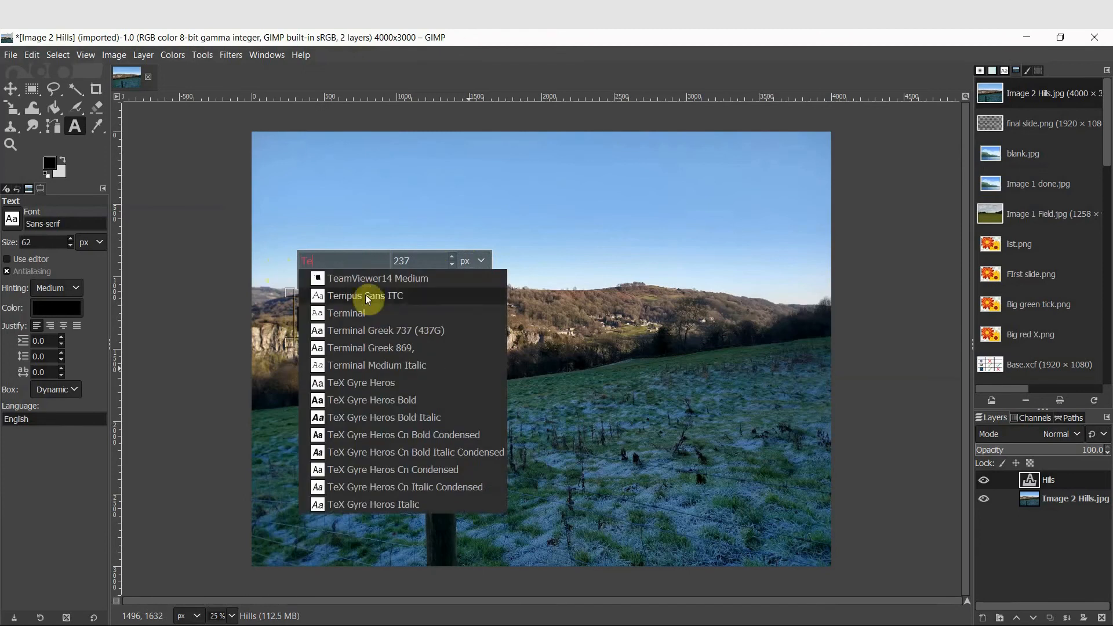
left_click(370, 381)
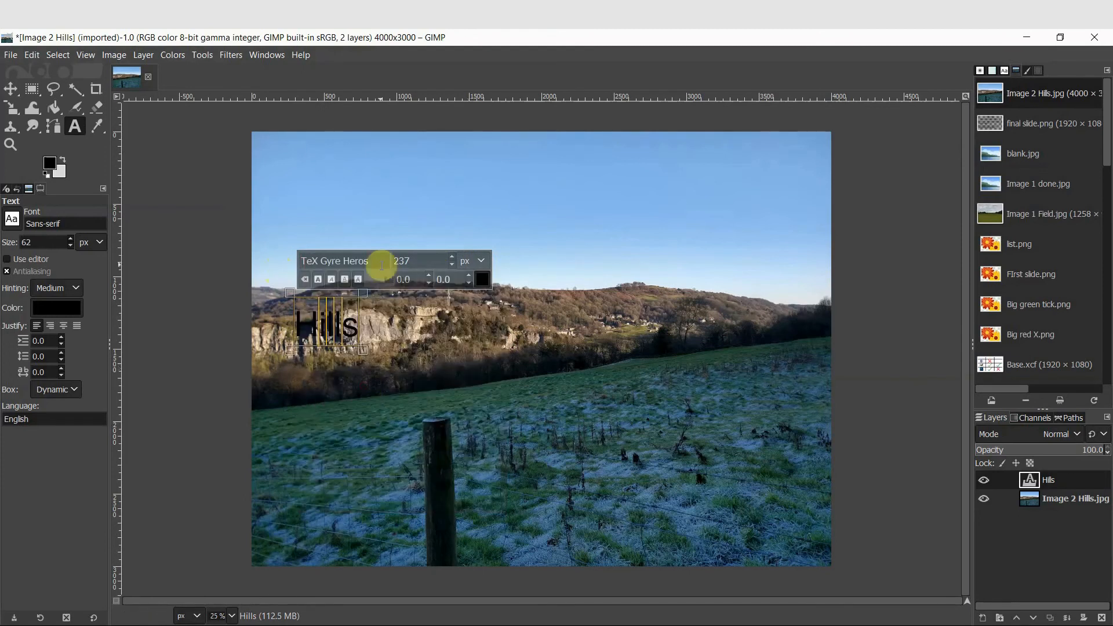
type("Arial")
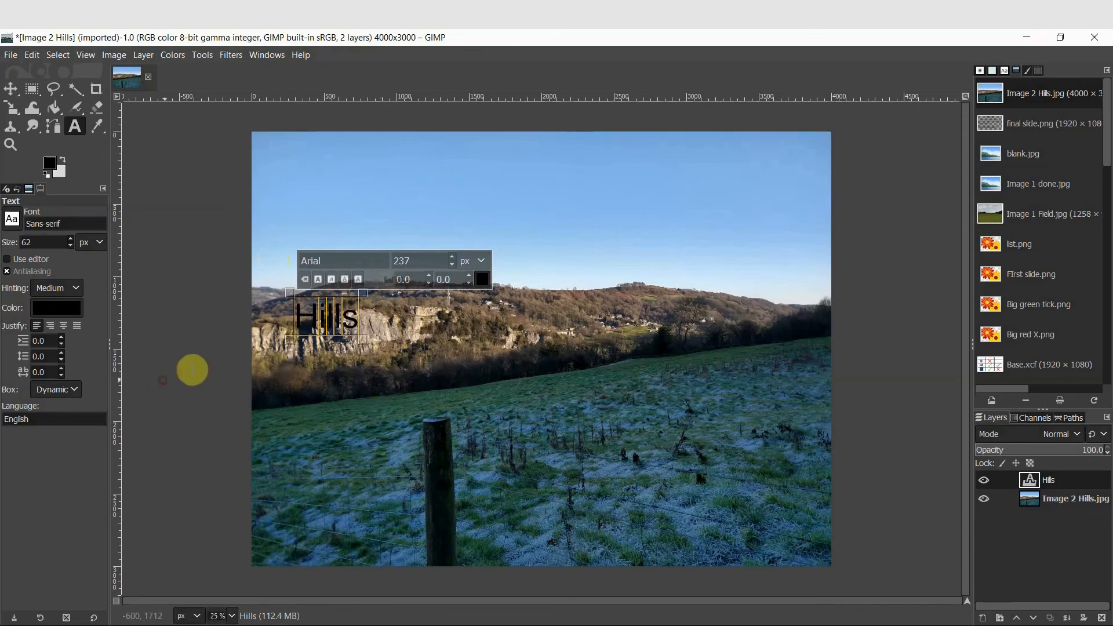
left_click(207, 335)
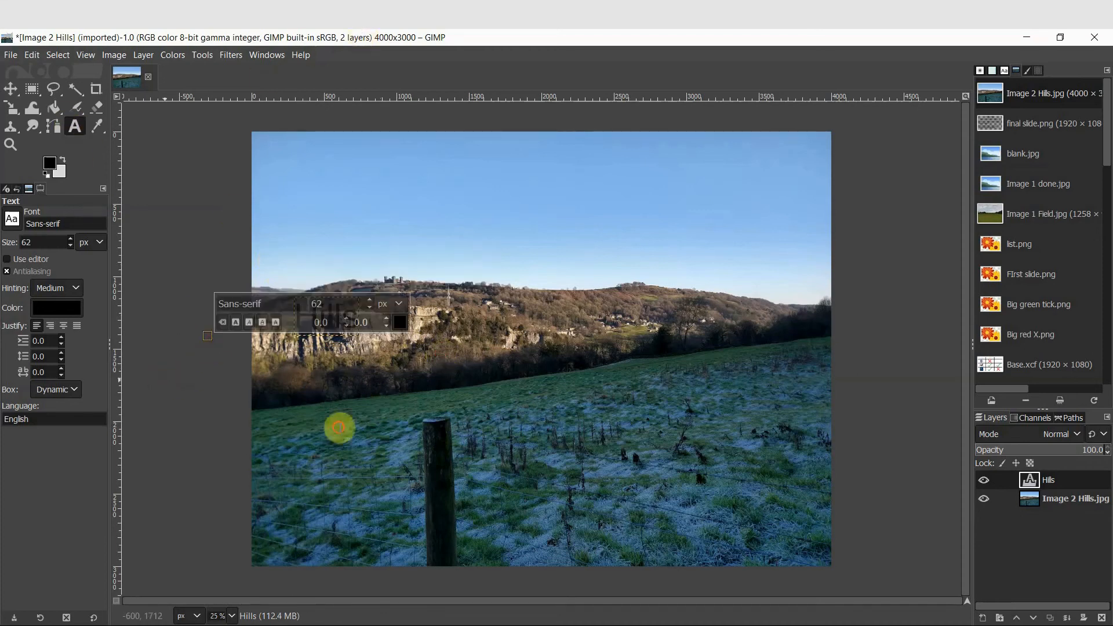
Try moving the text layer with the Move tool, then undo the move
left_click(336, 425)
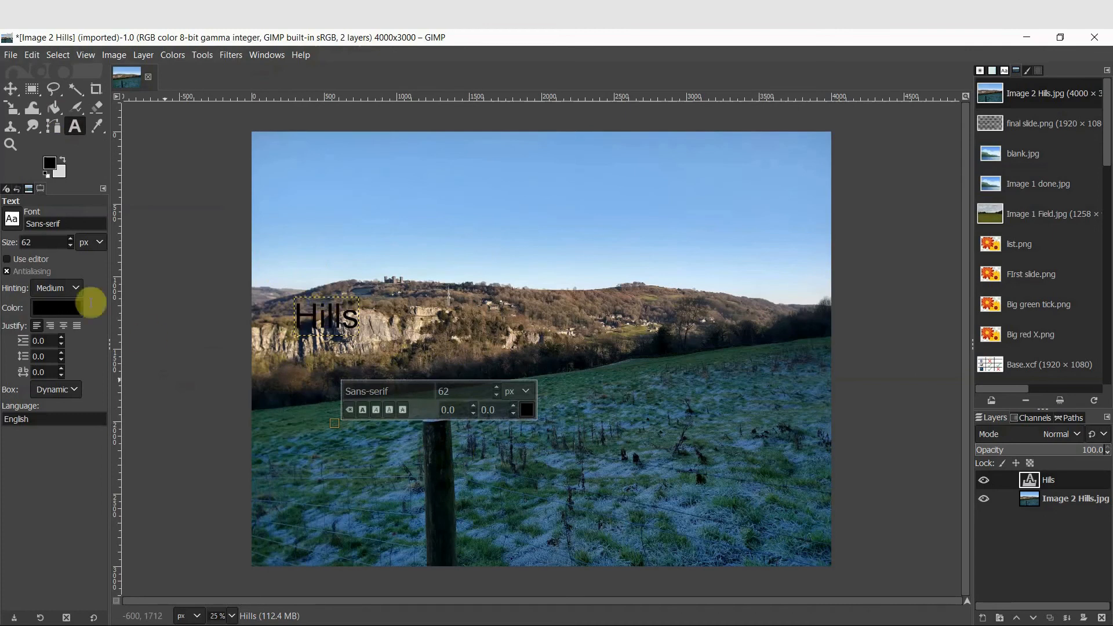
key("m")
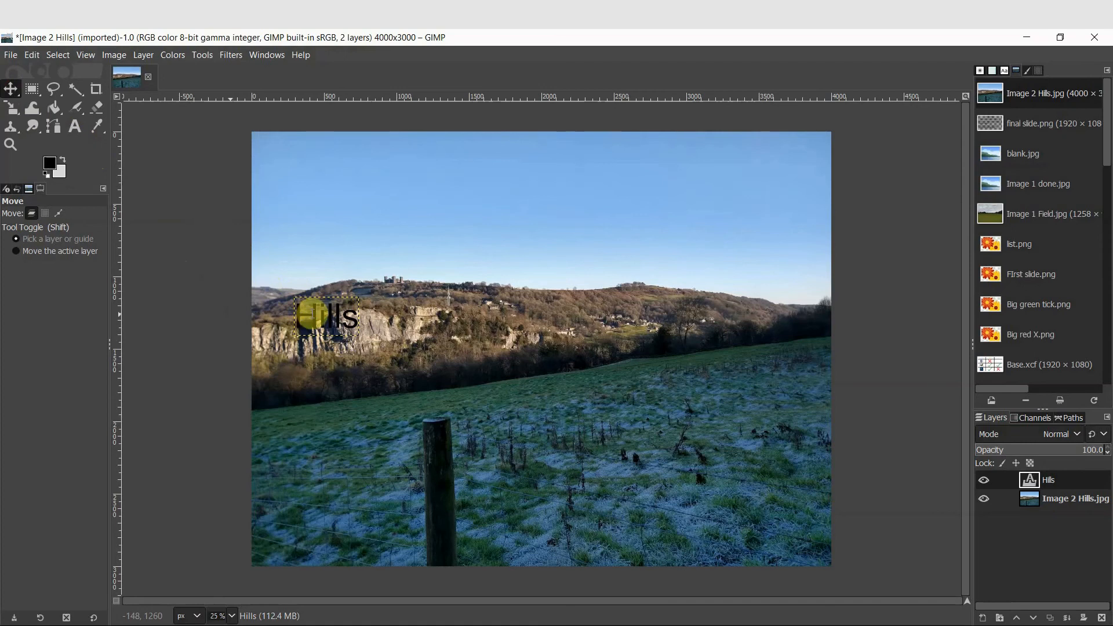
left_click_drag(312, 314, 375, 308)
key("ctrl+z")
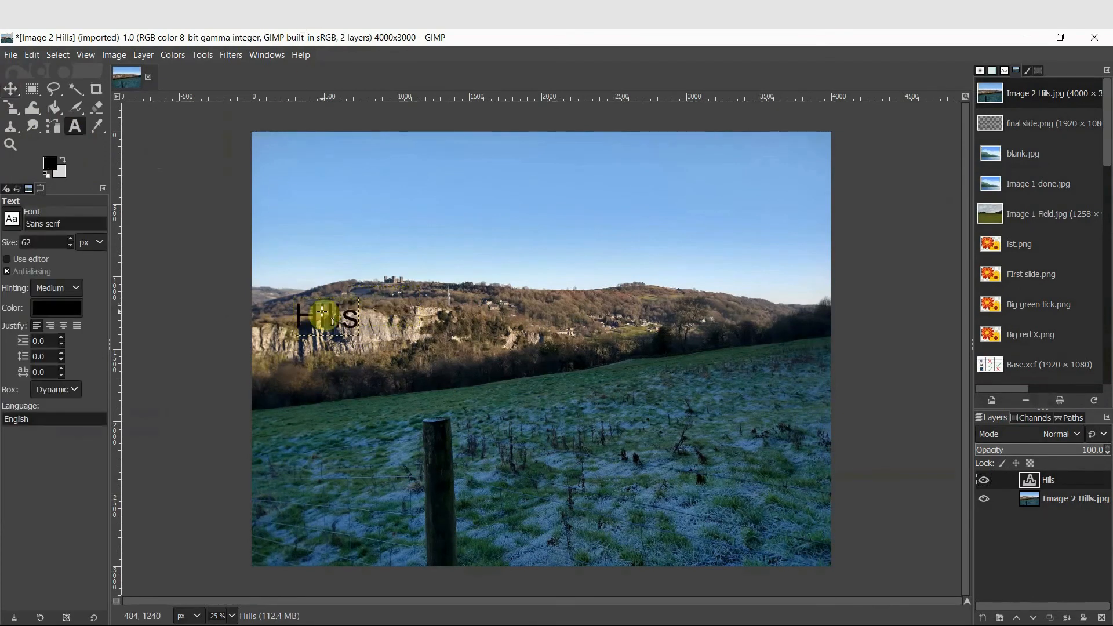
Select the Hills text and change its colour to green 00b200
left_click(322, 313)
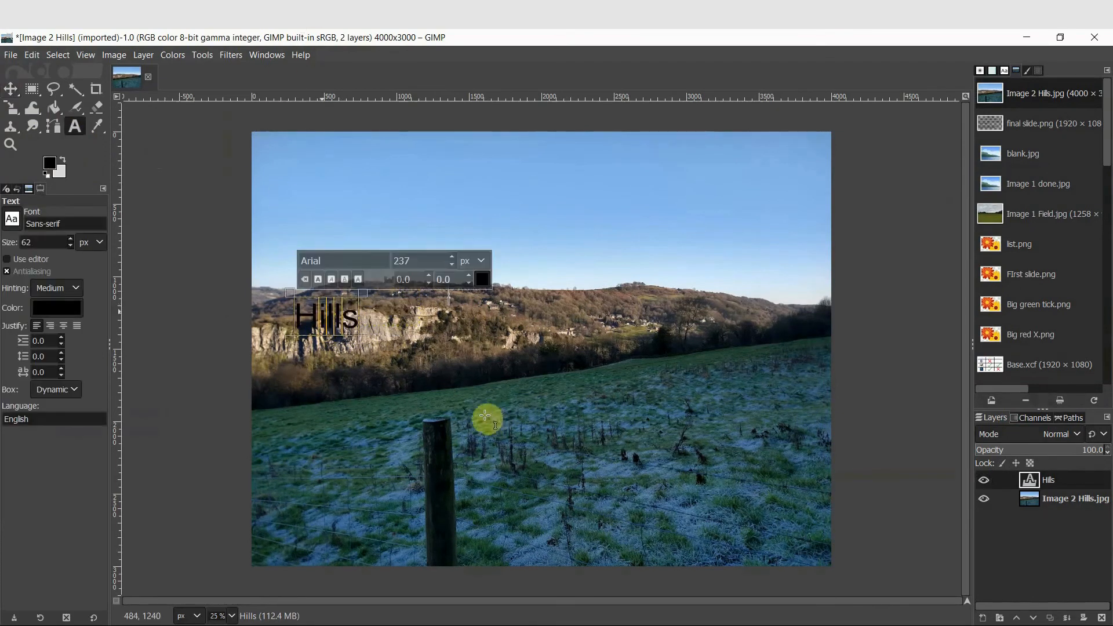
left_click(483, 280)
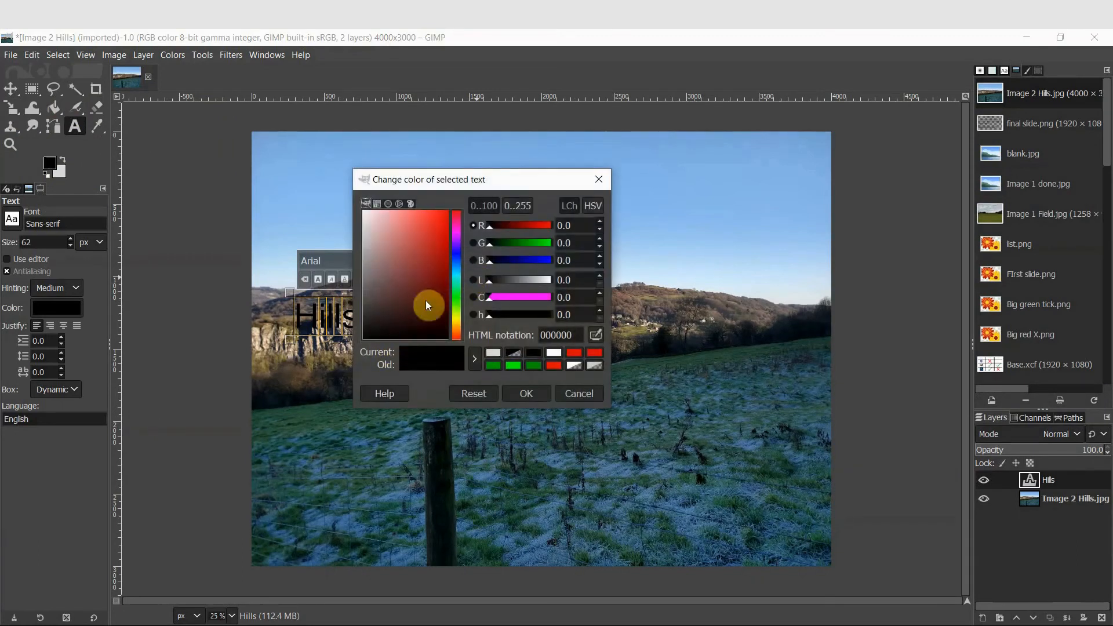
left_click_drag(373, 329, 352, 343)
left_click_drag(493, 245, 559, 245)
left_click_drag(447, 214, 457, 252)
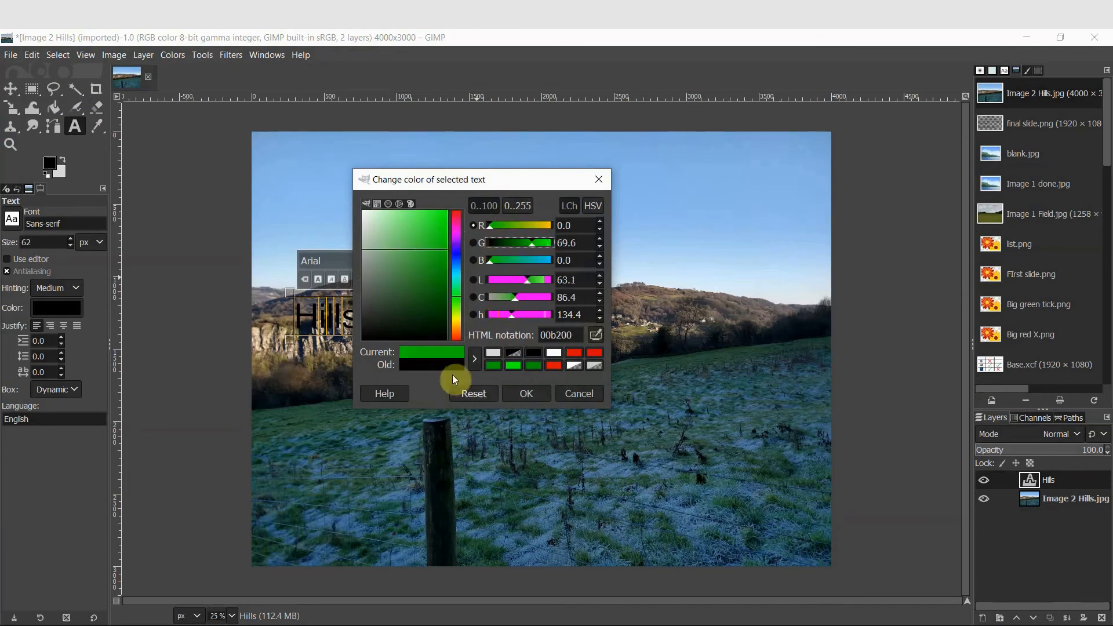
left_click_drag(445, 250, 449, 282)
left_click(525, 394)
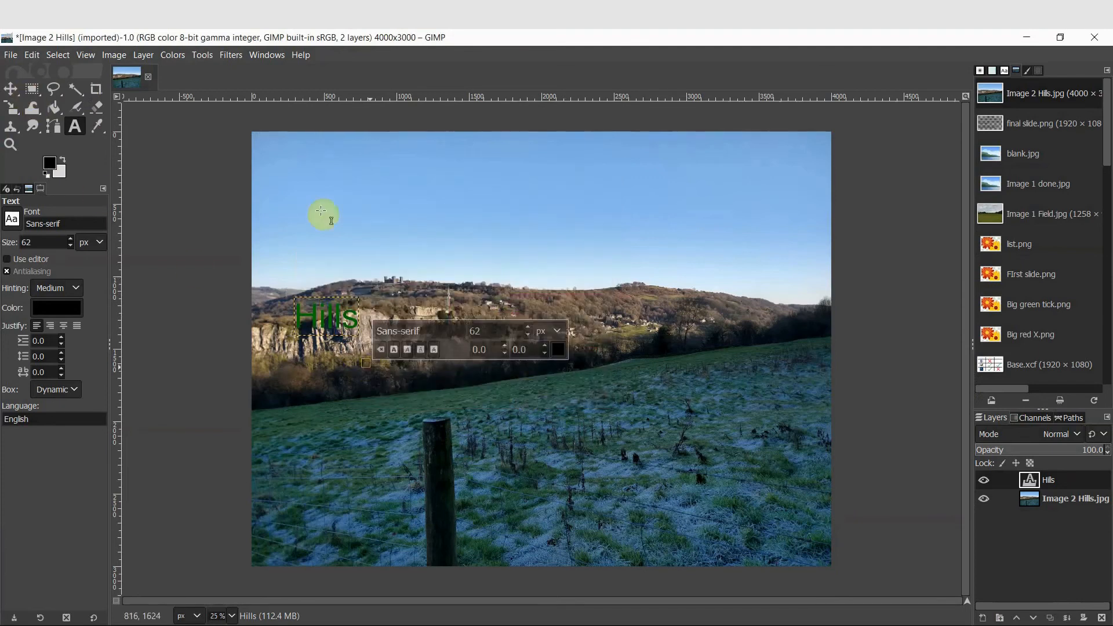
Make the Image 2 Hills.jpg background layer the active layer
left_click(408, 233)
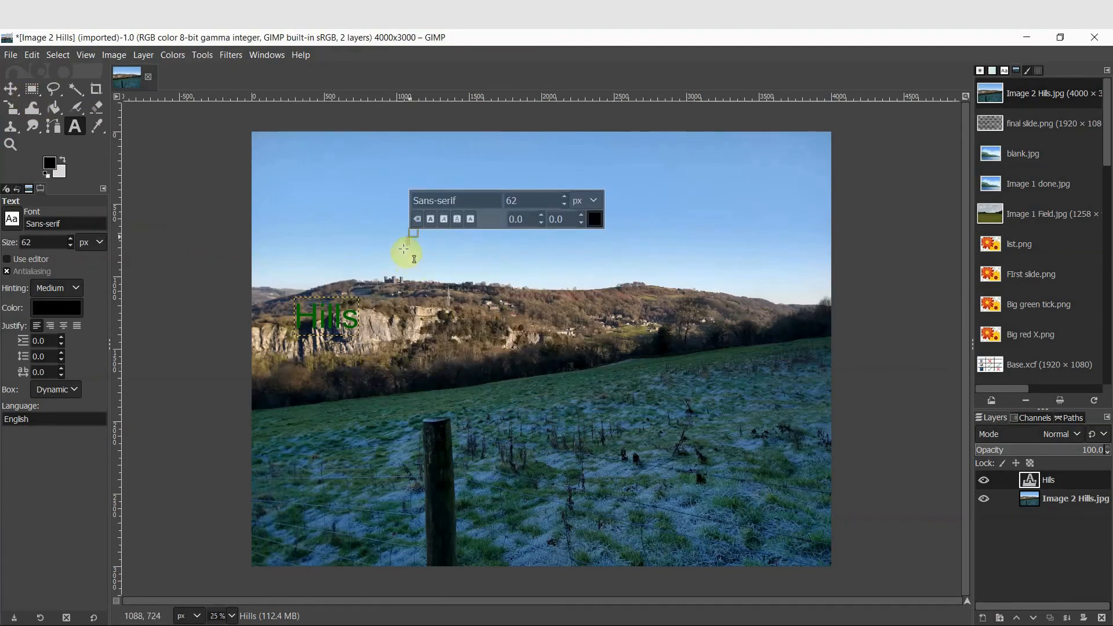
left_click(346, 200)
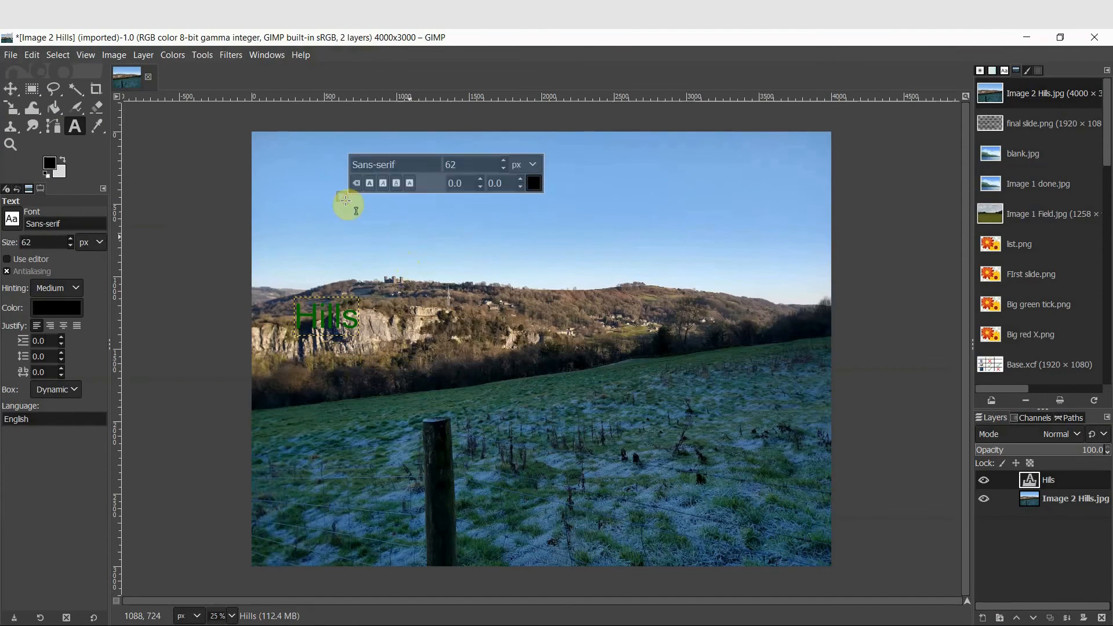
left_click(1041, 510)
left_click(1051, 500)
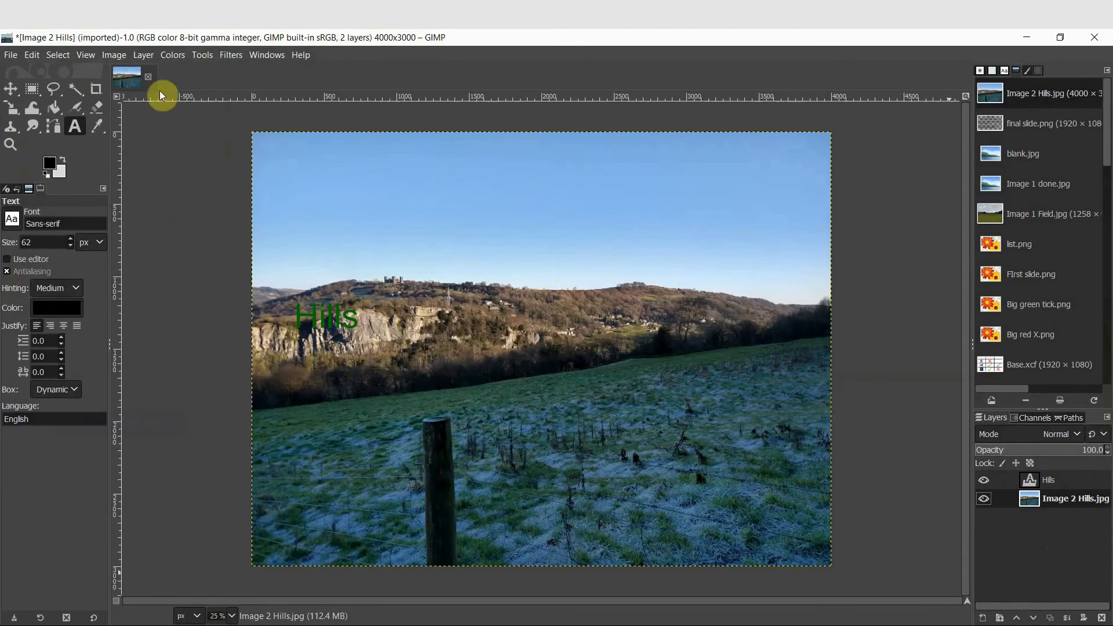
left_click(174, 58)
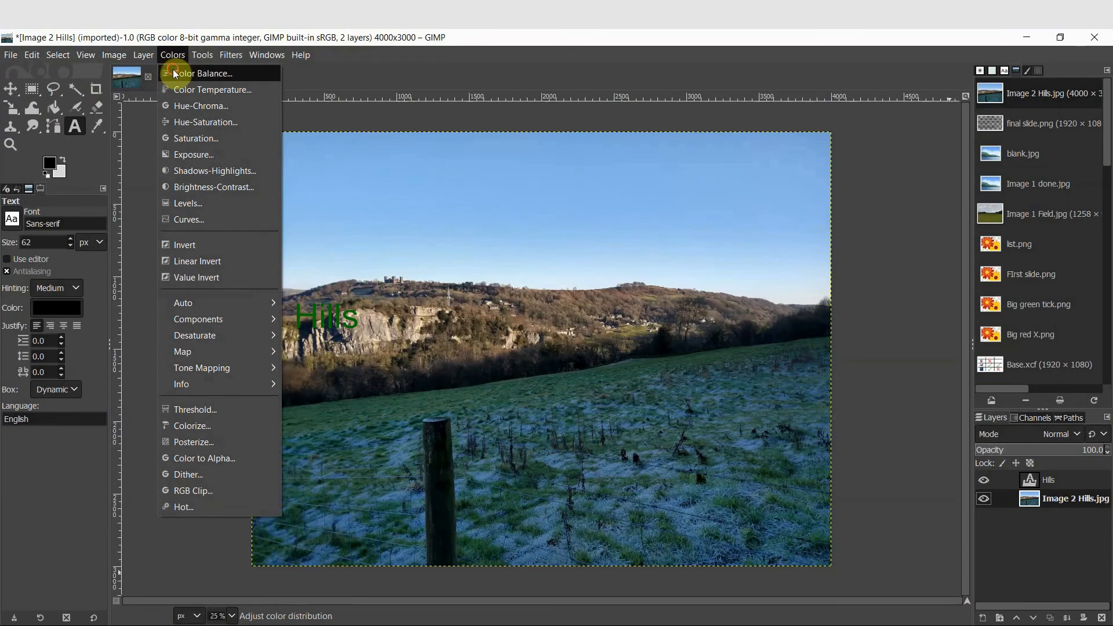
left_click(174, 72)
left_click_drag(205, 189, 235, 213)
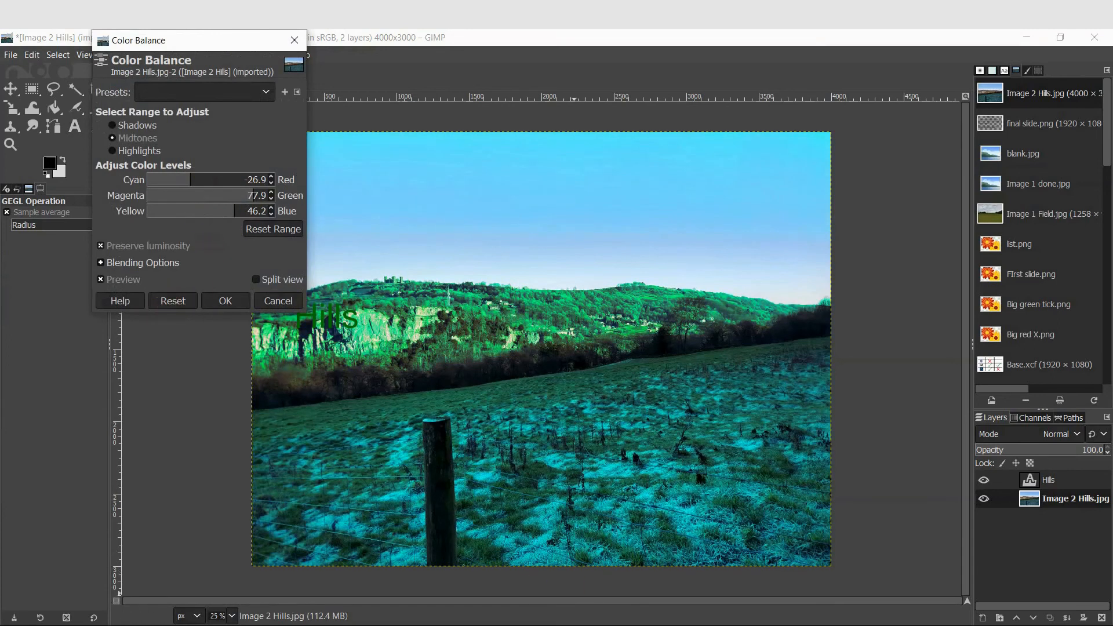
key("Escape")
left_click(172, 52)
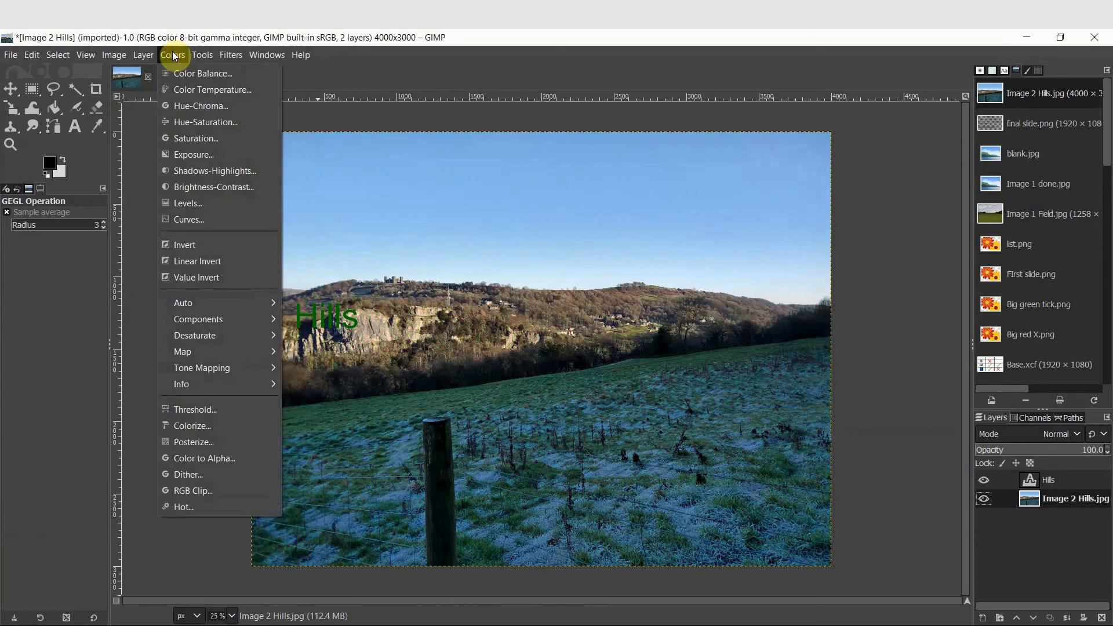
left_click(197, 91)
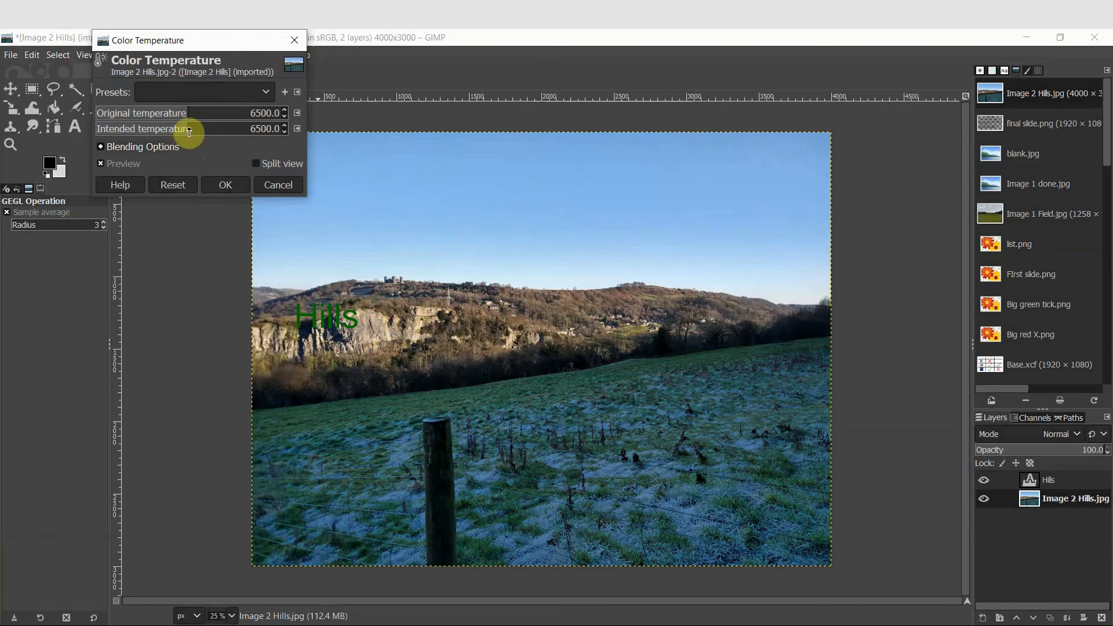
left_click_drag(186, 128, 282, 129)
left_click_drag(179, 113, 156, 115)
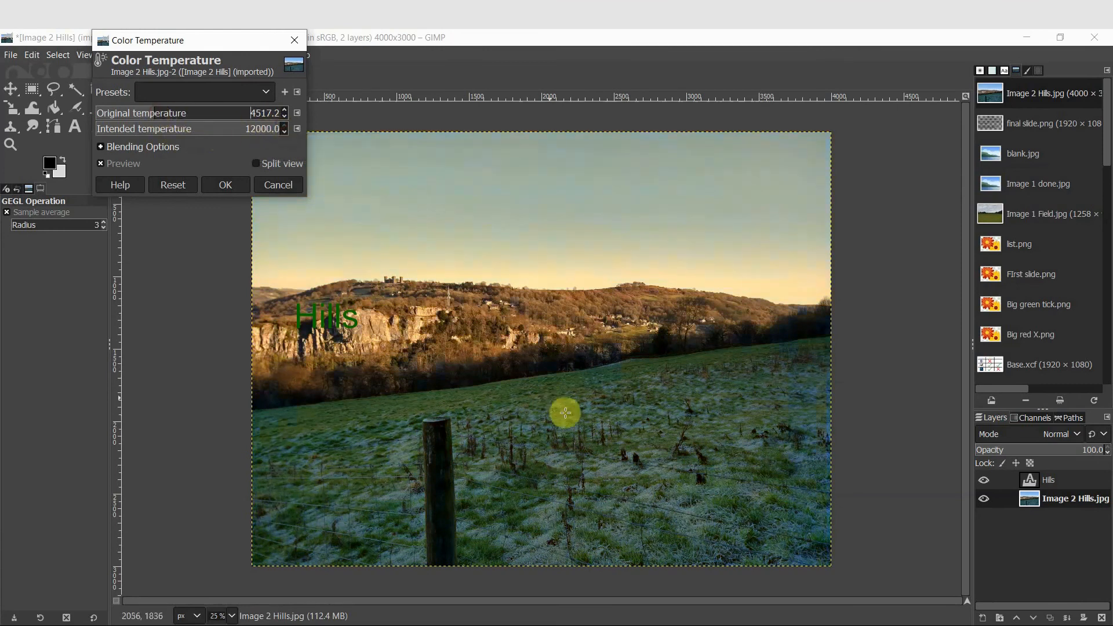
left_click(284, 188)
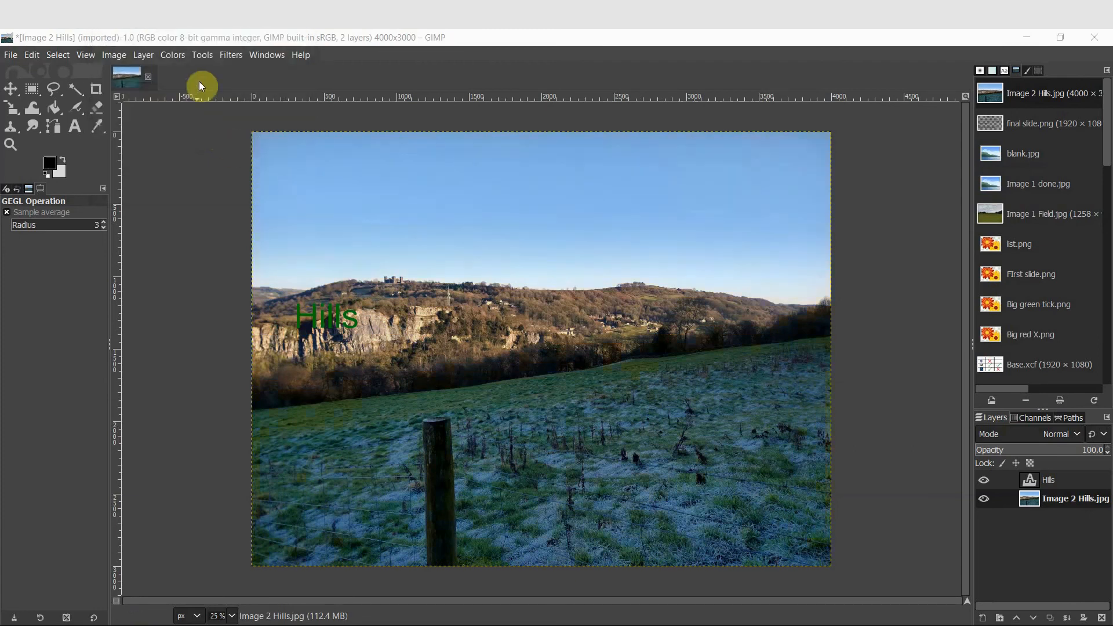
Try hue, chroma and lightness adjustments on the background with Hue-Chroma, then cancel the dialog
left_click(173, 55)
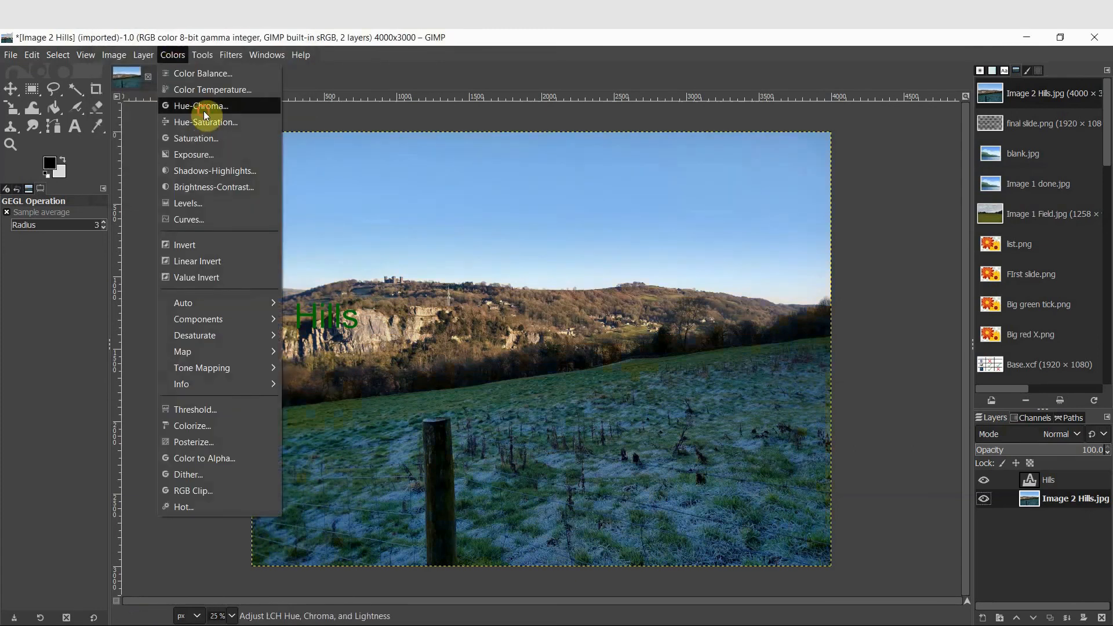
left_click(203, 108)
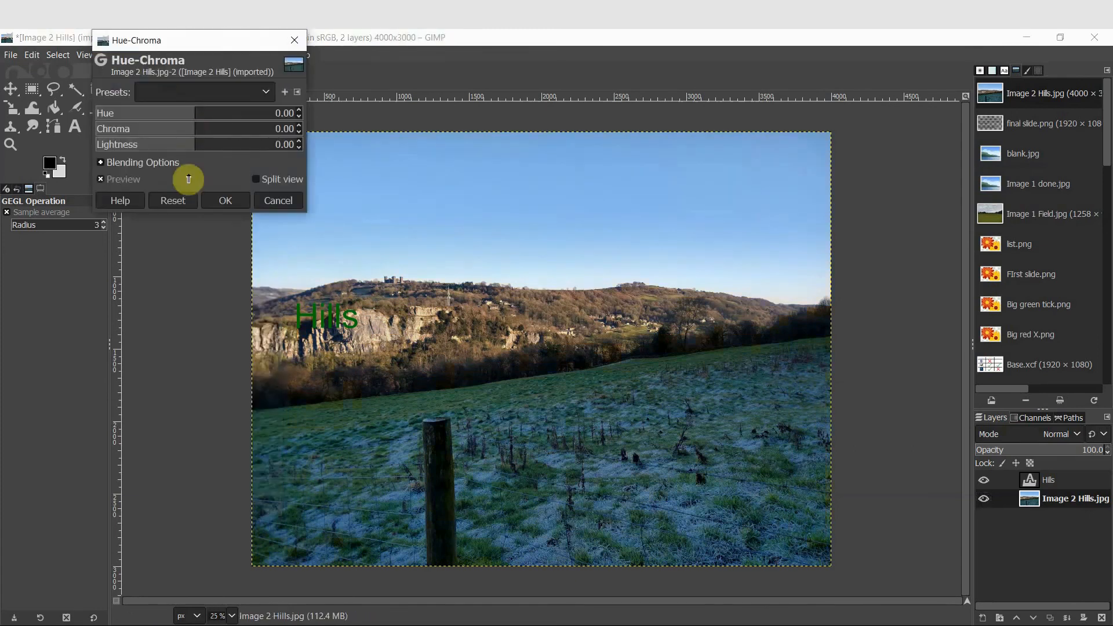
left_click(229, 112)
left_click_drag(229, 112, 251, 112)
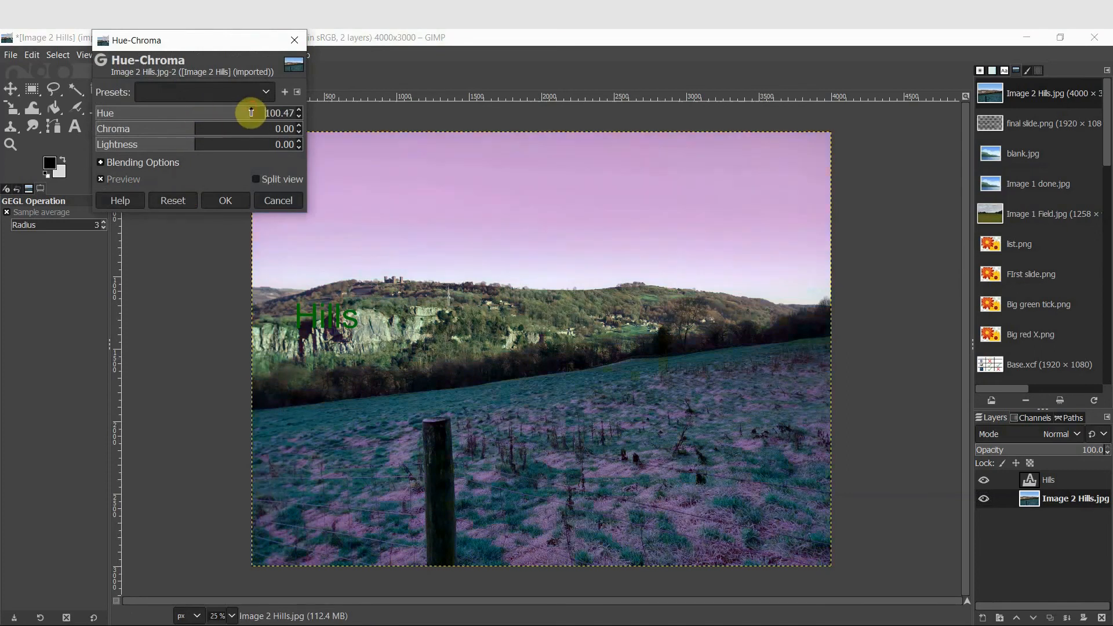
left_click(191, 114)
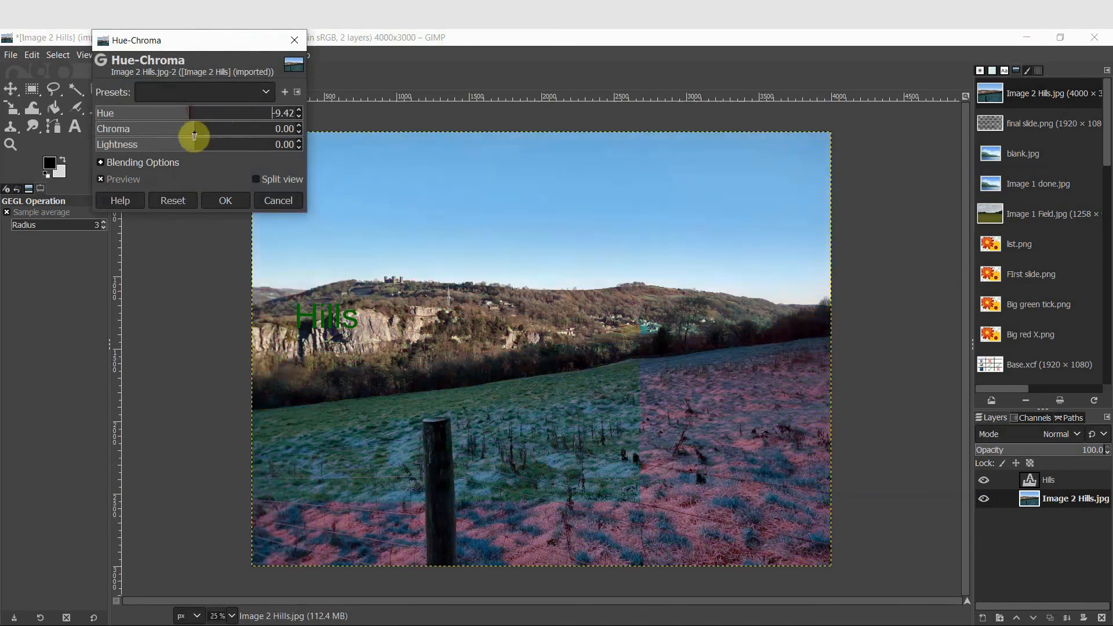
left_click_drag(193, 132, 248, 139)
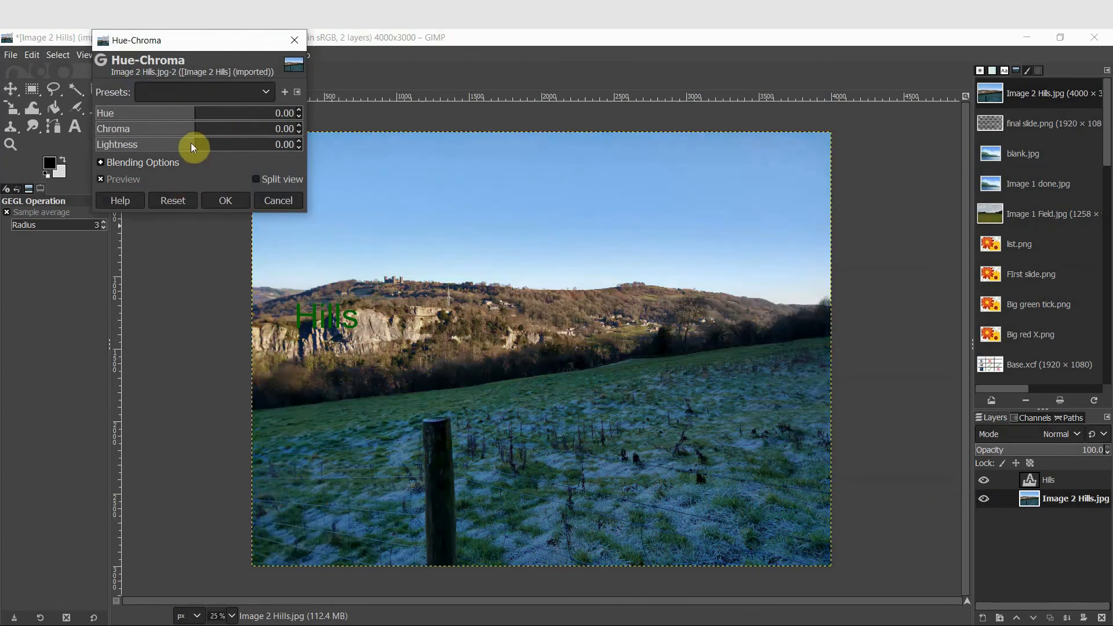
mouse_move(191, 143)
left_mouse_down()
mouse_move(238, 149)
mouse_move(173, 149)
left_mouse_up()
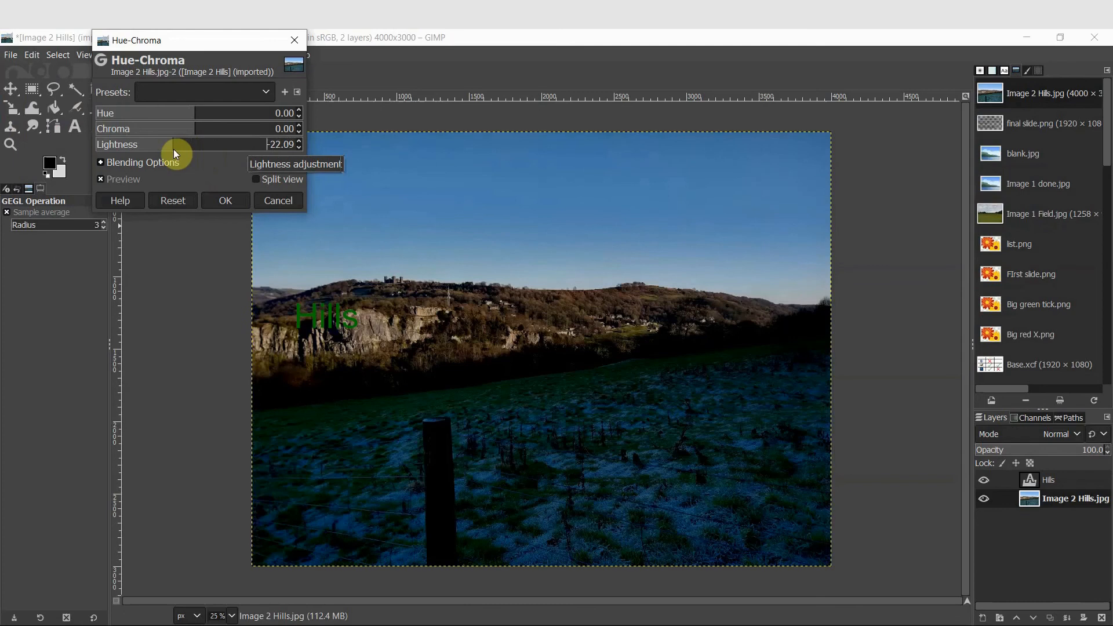
left_click(277, 201)
Try Saturation scales from 0 up to about 2.3 on the background, then cancel
left_click(172, 55)
left_click(207, 140)
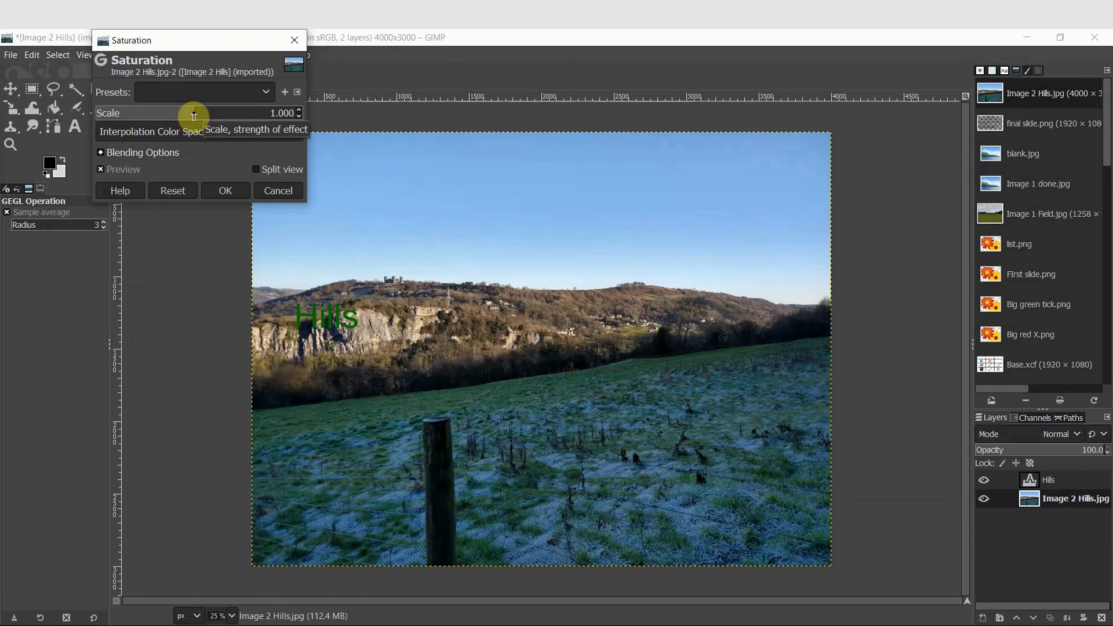
left_click_drag(194, 116, 3, 114)
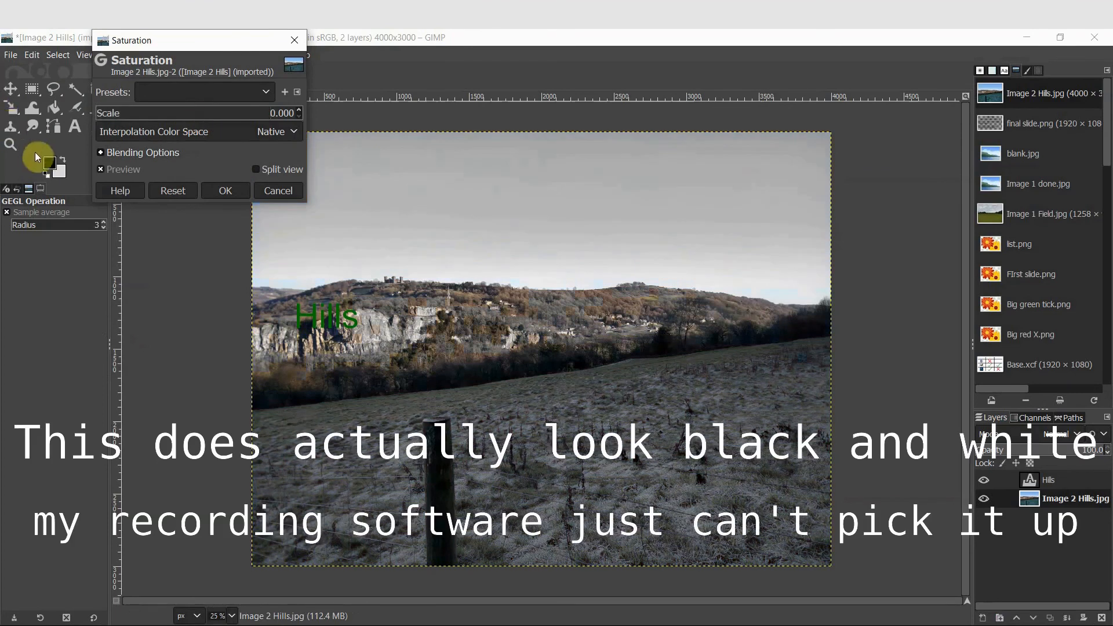
left_click_drag(145, 114, 325, 120)
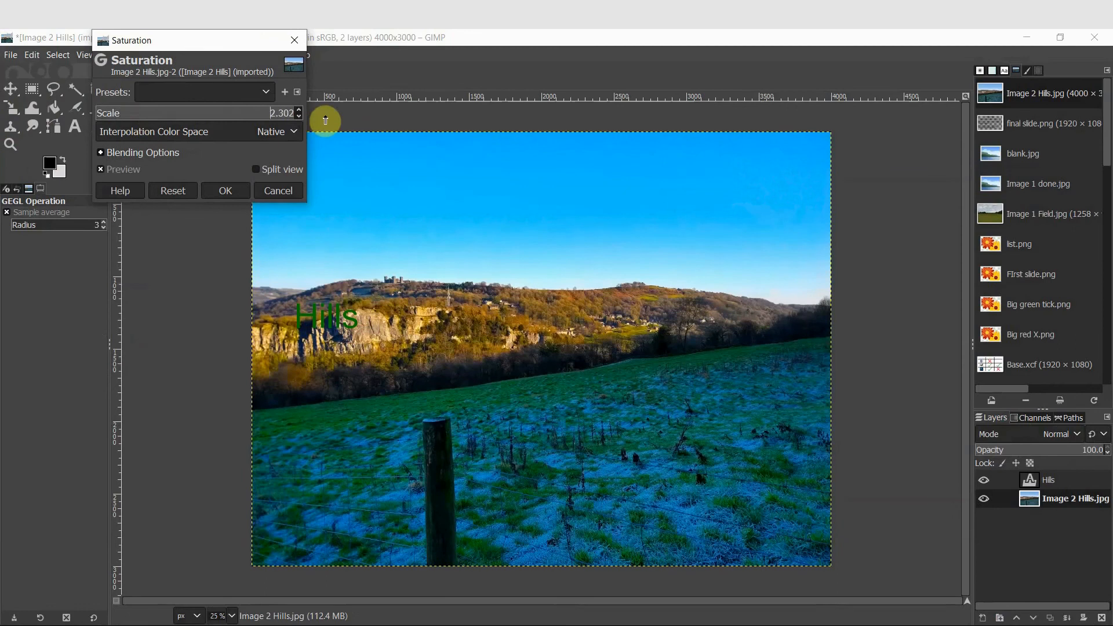
left_click(281, 189)
Try raising shadows to about 77 and lowering highlights to about -75 with Shadows-Highlights
left_click(172, 55)
left_click(210, 170)
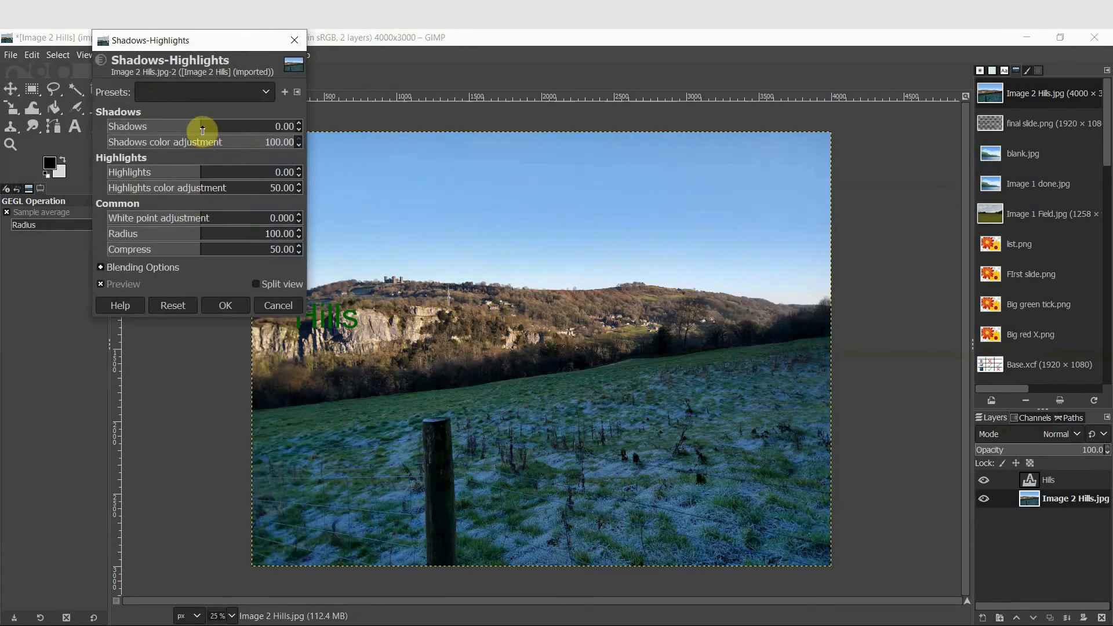
left_click_drag(203, 131, 274, 134)
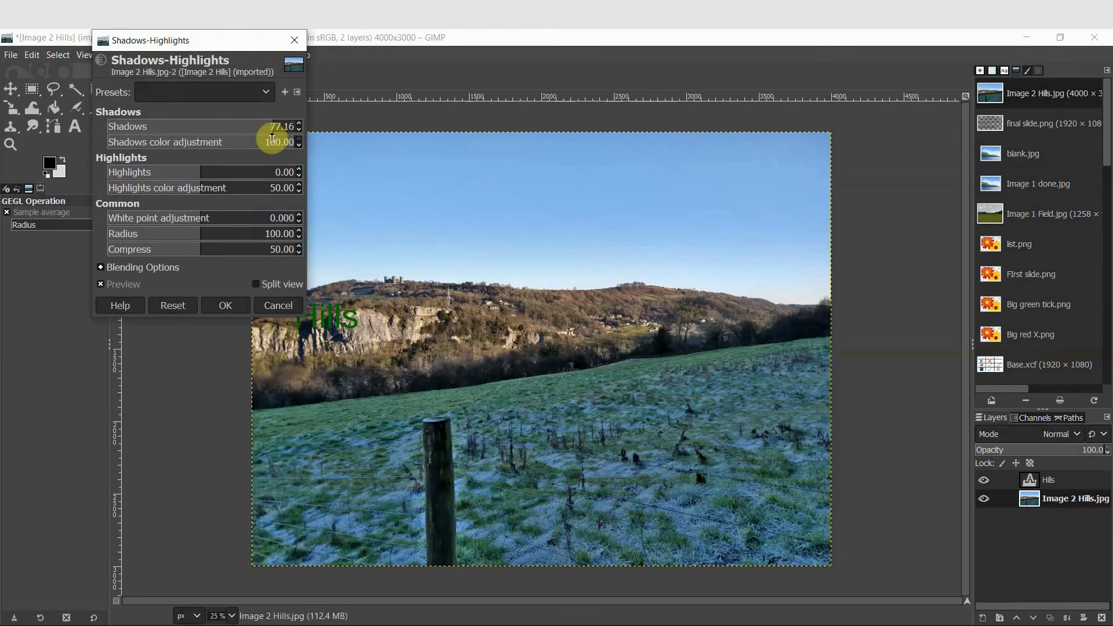
left_click_drag(206, 172, 132, 173)
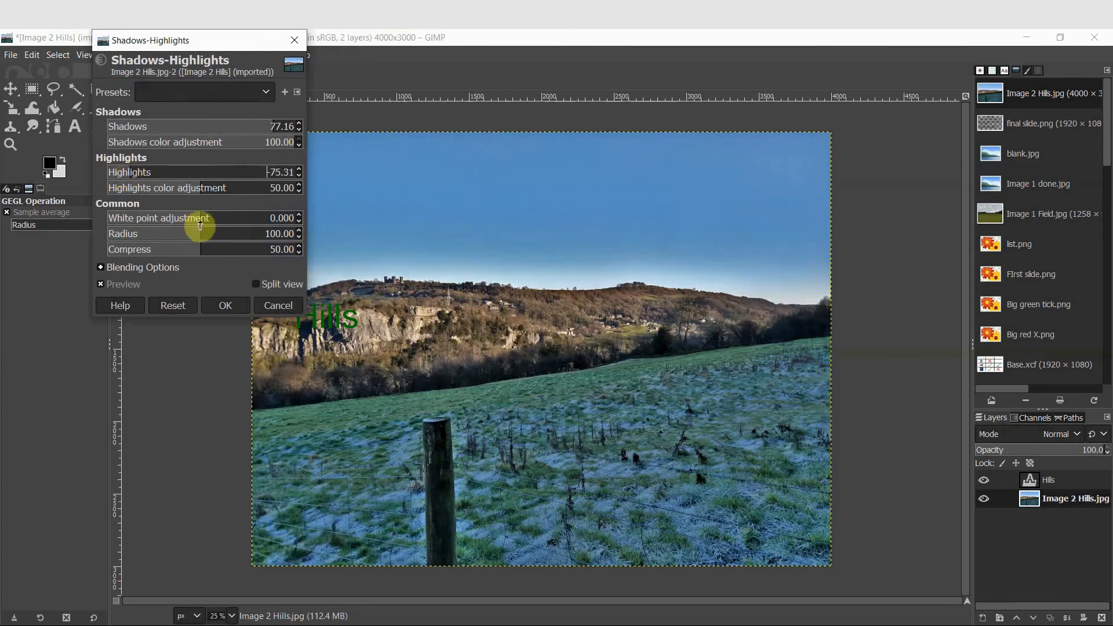
left_click_drag(200, 220, 142, 219)
Try lowering brightness, reset it, then lower contrast to -41 in Brightness-Contrast, and cancel
left_click(206, 189)
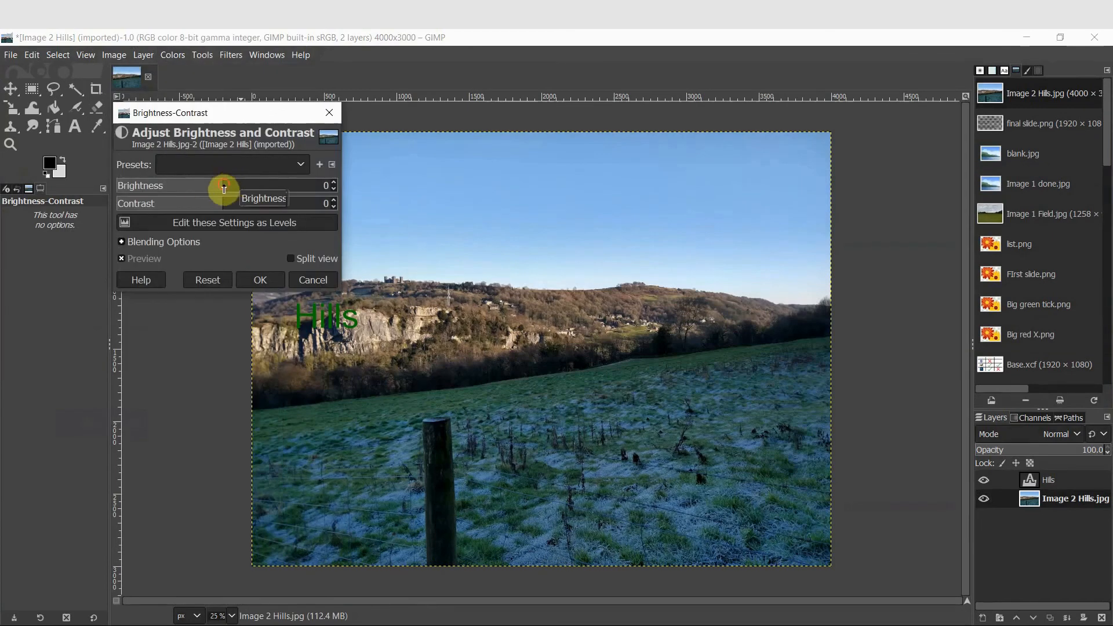
left_click_drag(224, 187, 197, 186)
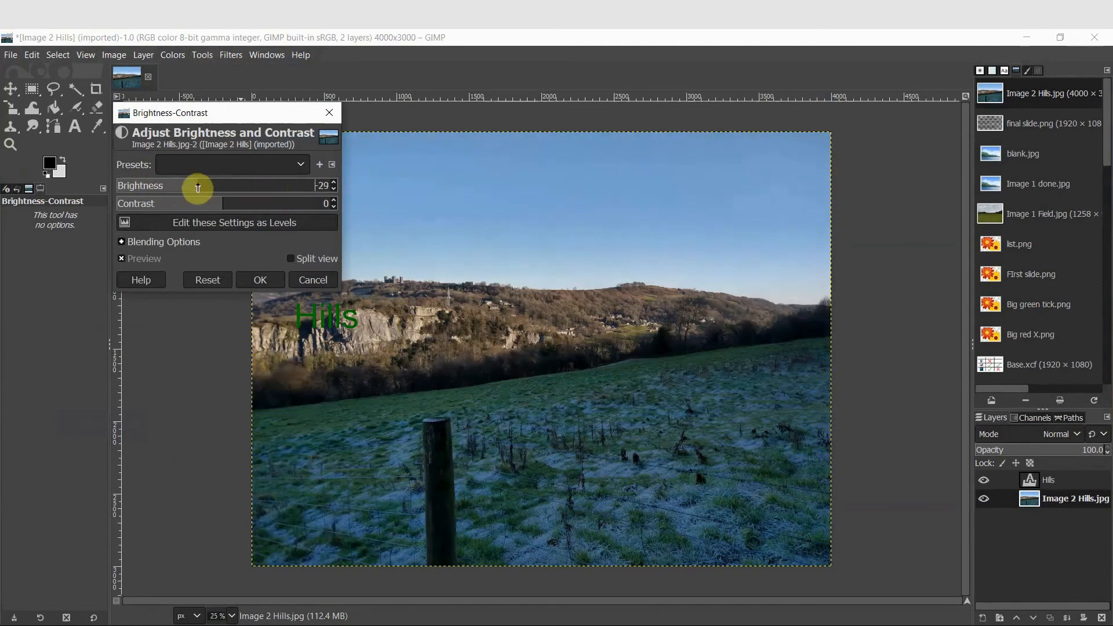
left_click(215, 280)
left_click(224, 204)
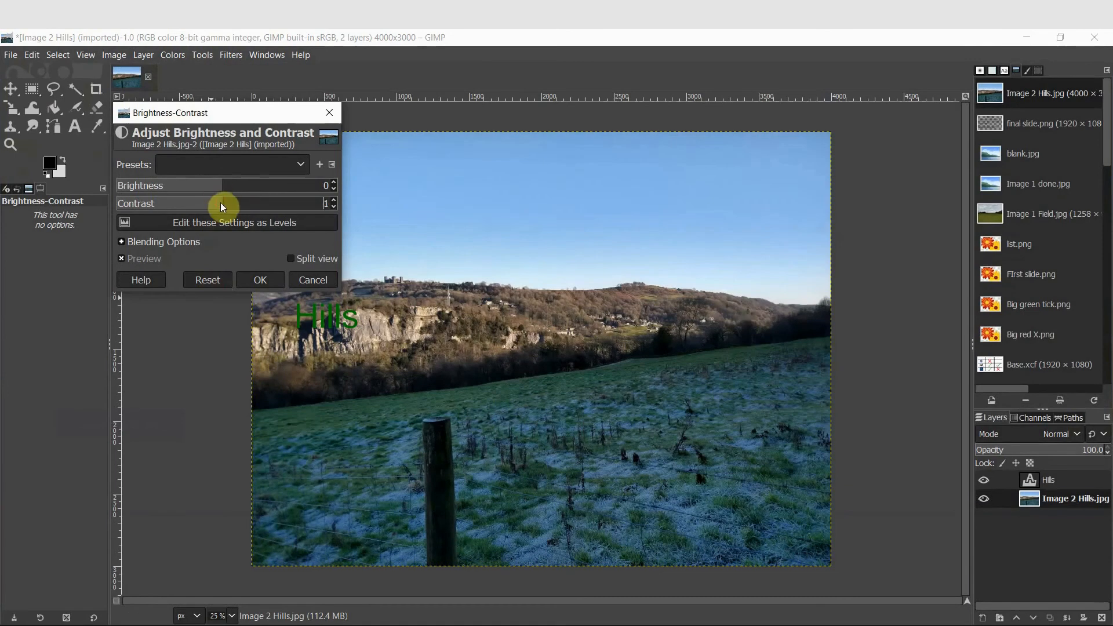
left_click_drag(222, 205, 191, 204)
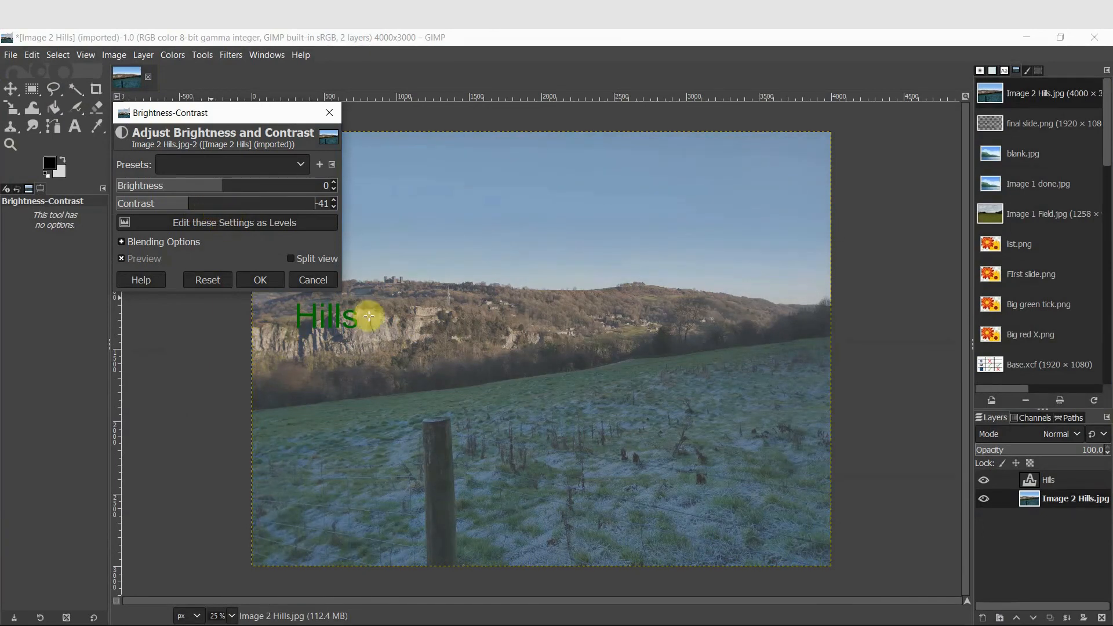
left_click(321, 278)
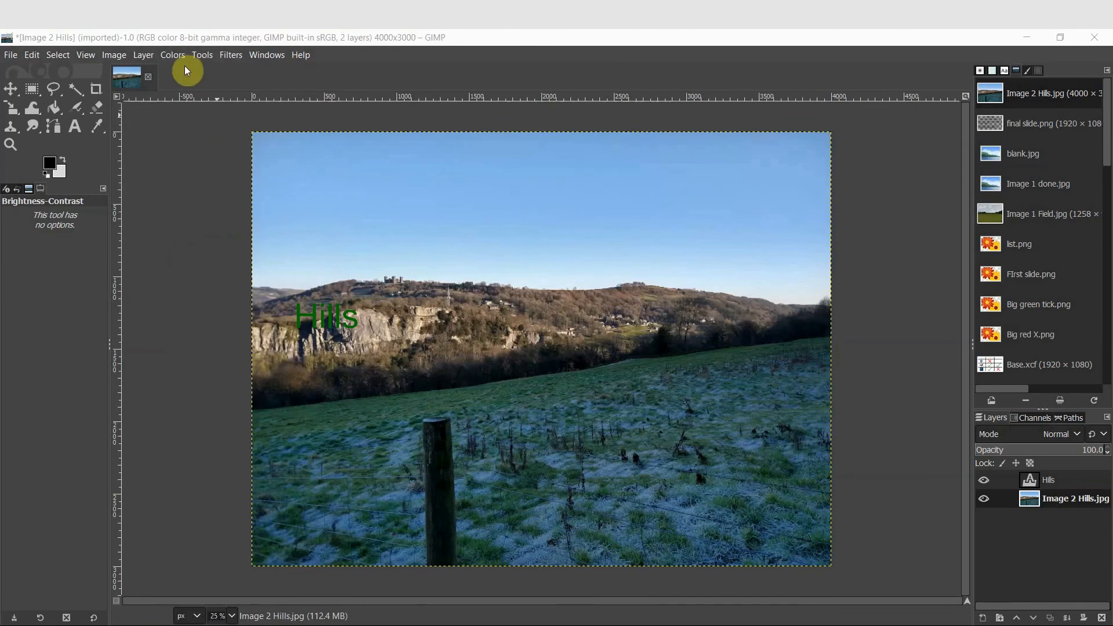
Try the Cartoon artistic filter on the background, then cancel it
left_click(171, 54)
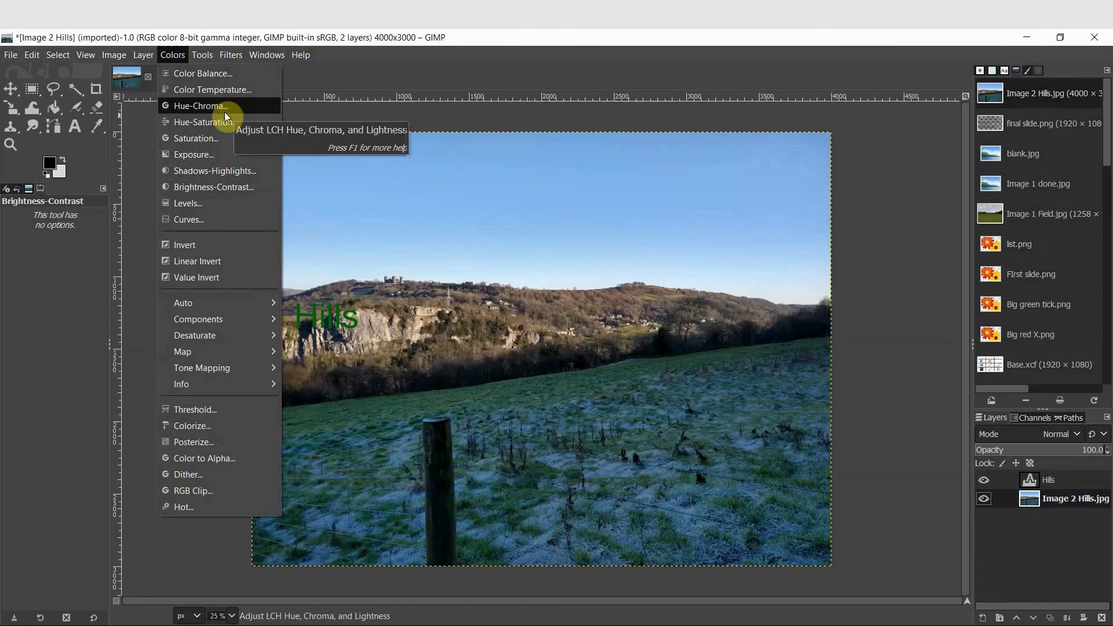
left_click(213, 46)
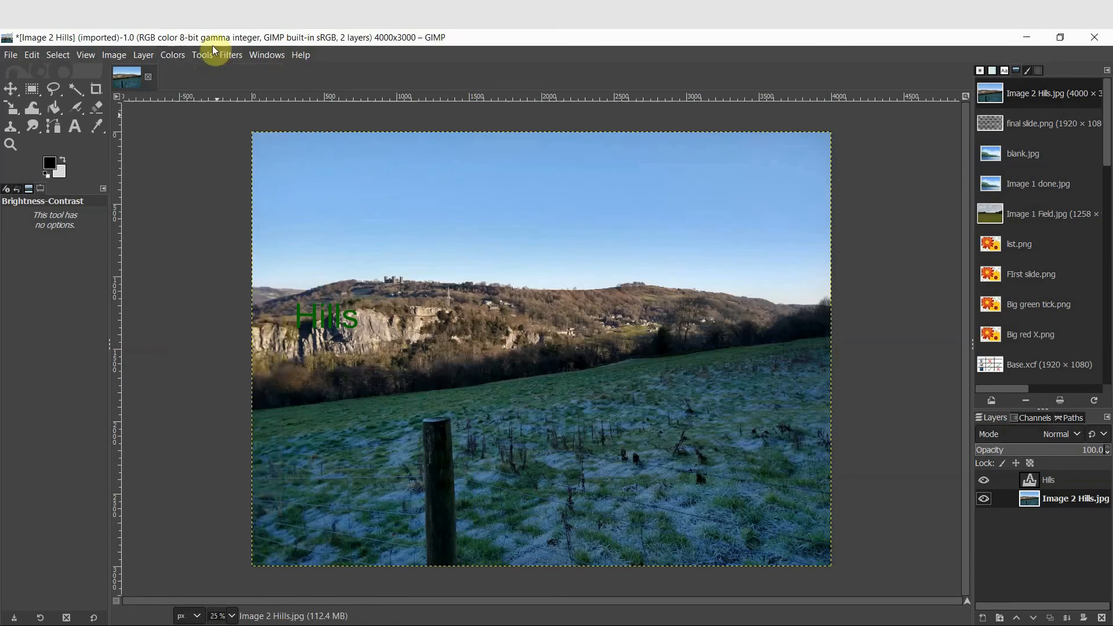
left_click(232, 56)
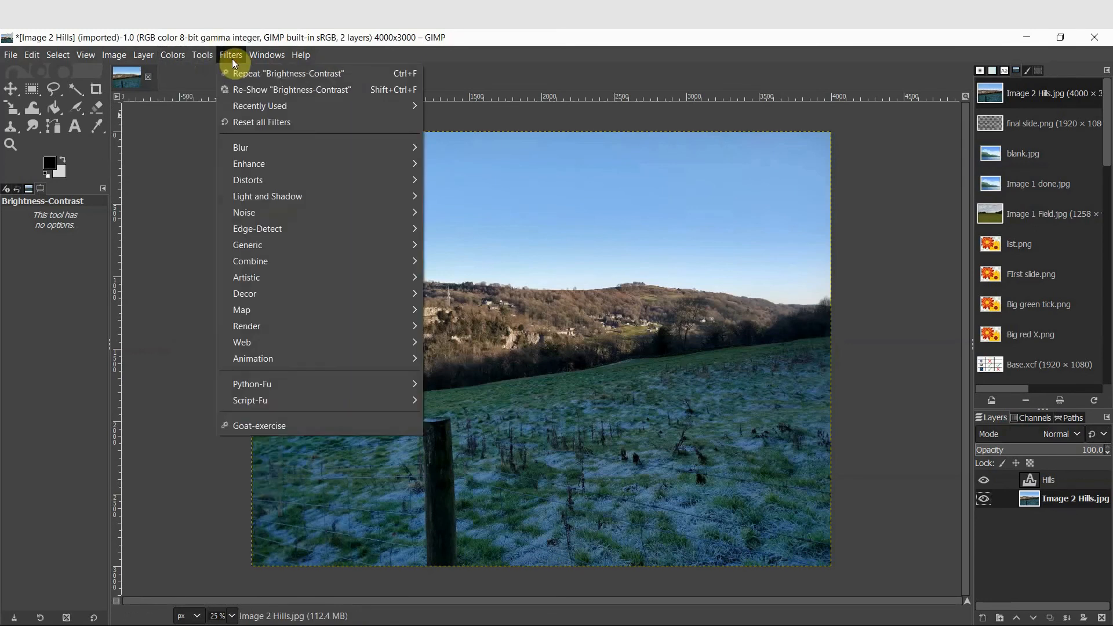
mouse_move(278, 148)
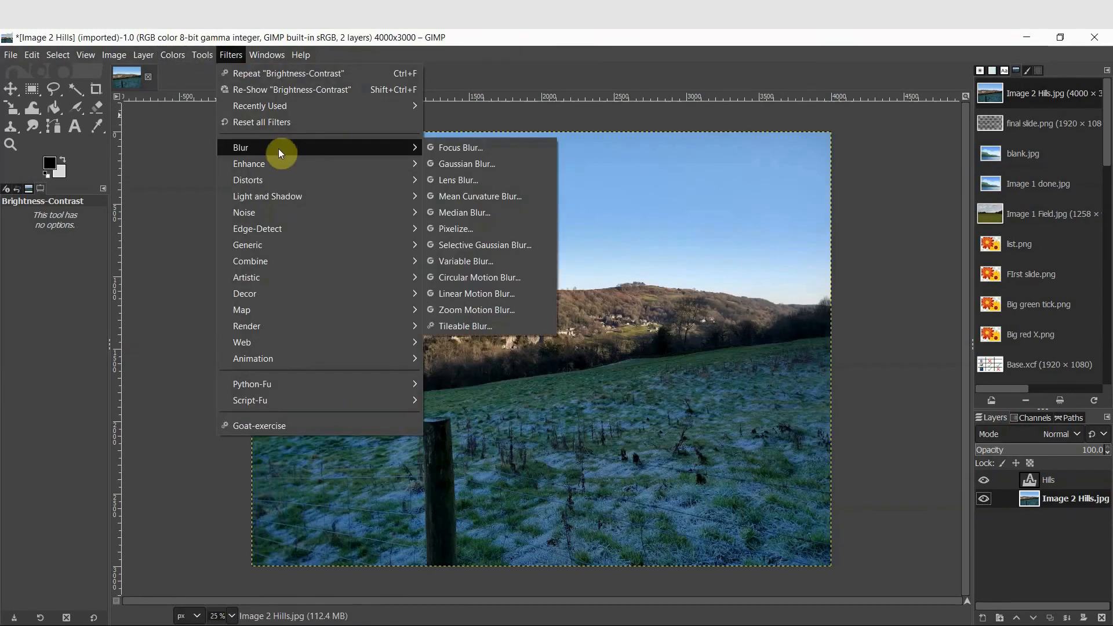
mouse_move(286, 279)
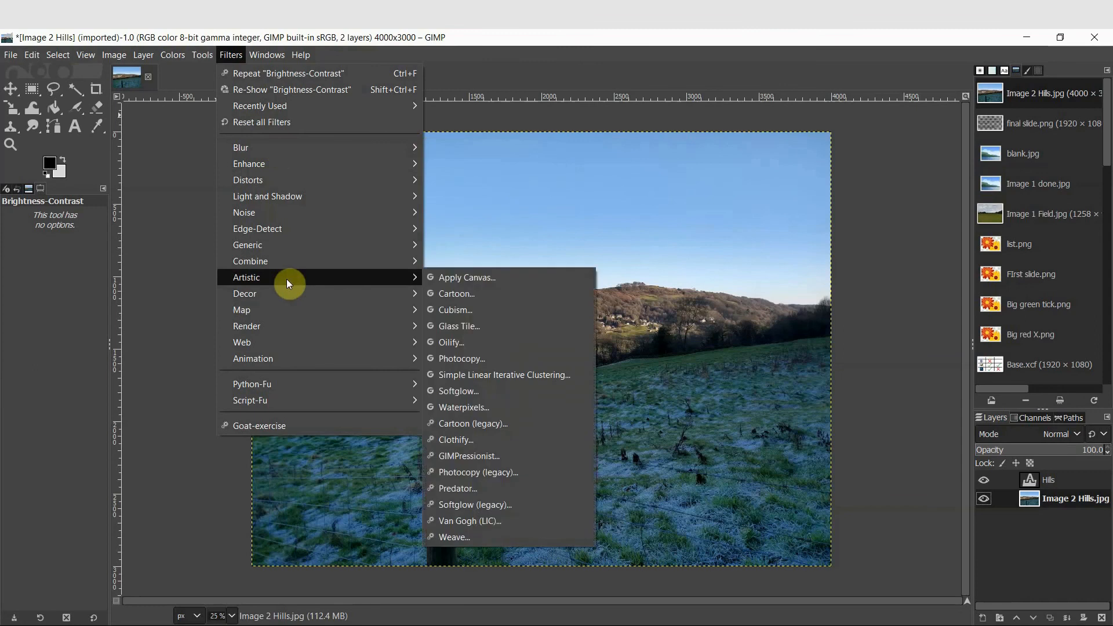
left_click(474, 295)
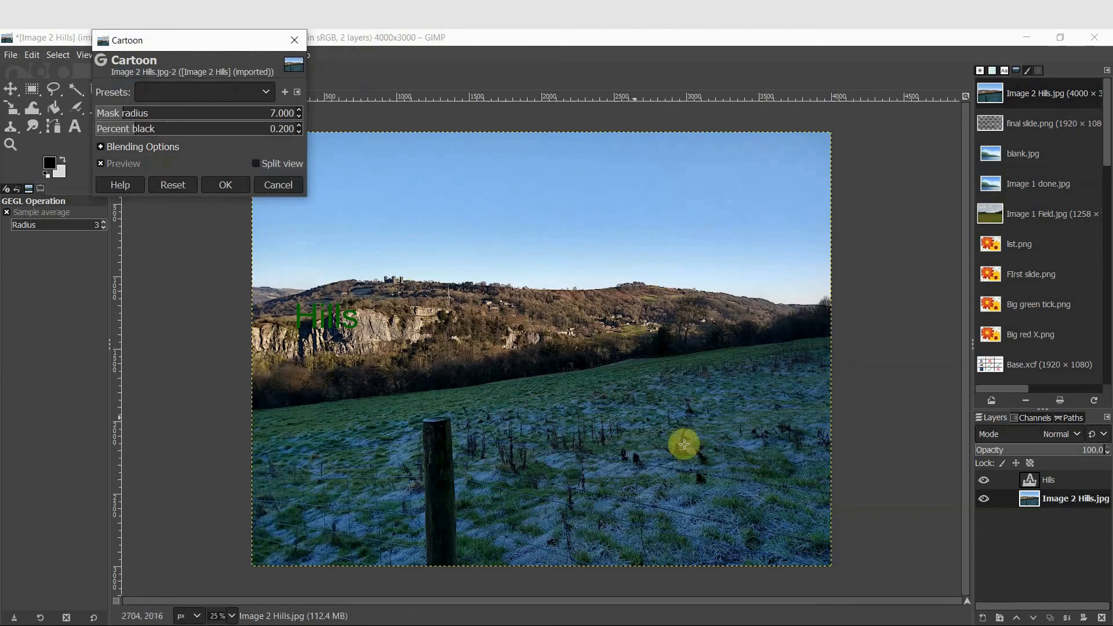
left_click(280, 186)
Apply the Cubism artistic filter to the background, then undo it
left_click(230, 56)
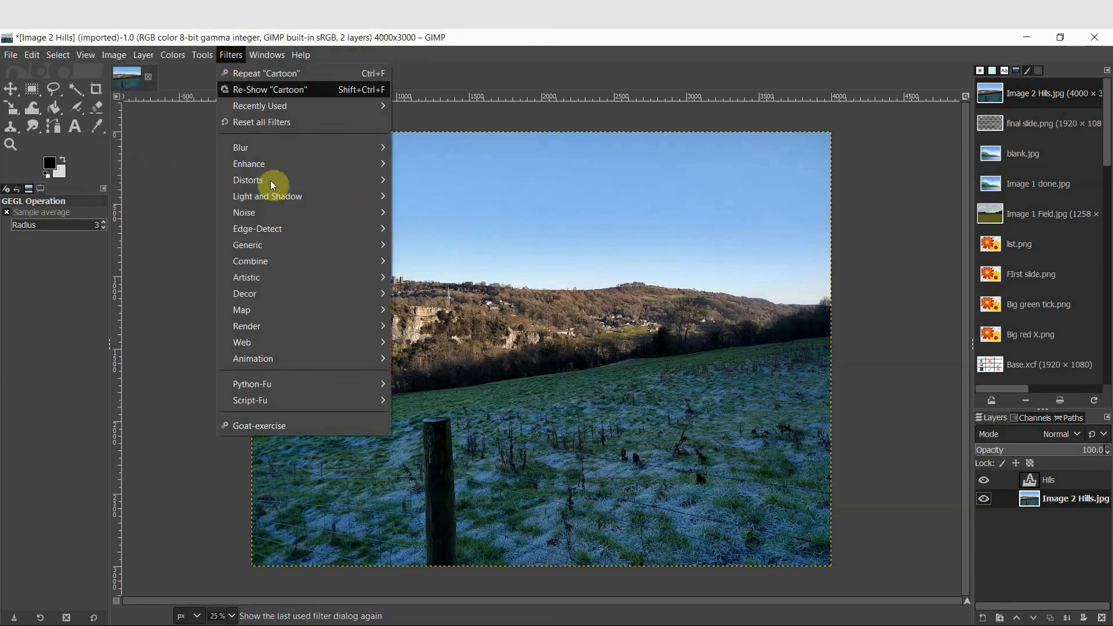
mouse_move(290, 273)
left_click(417, 306)
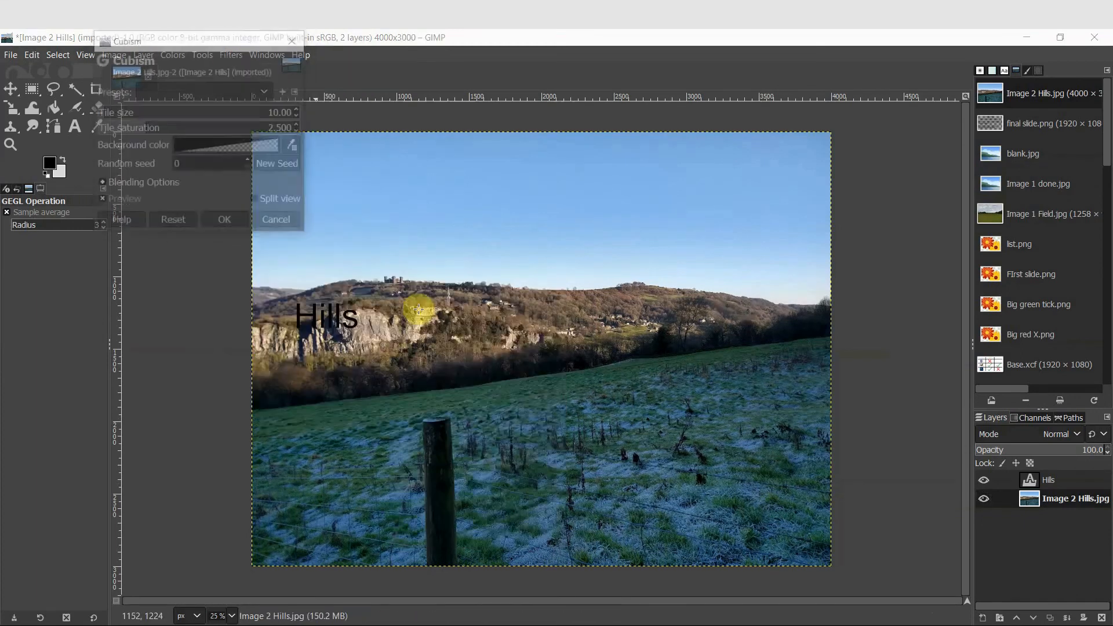
left_click(226, 223)
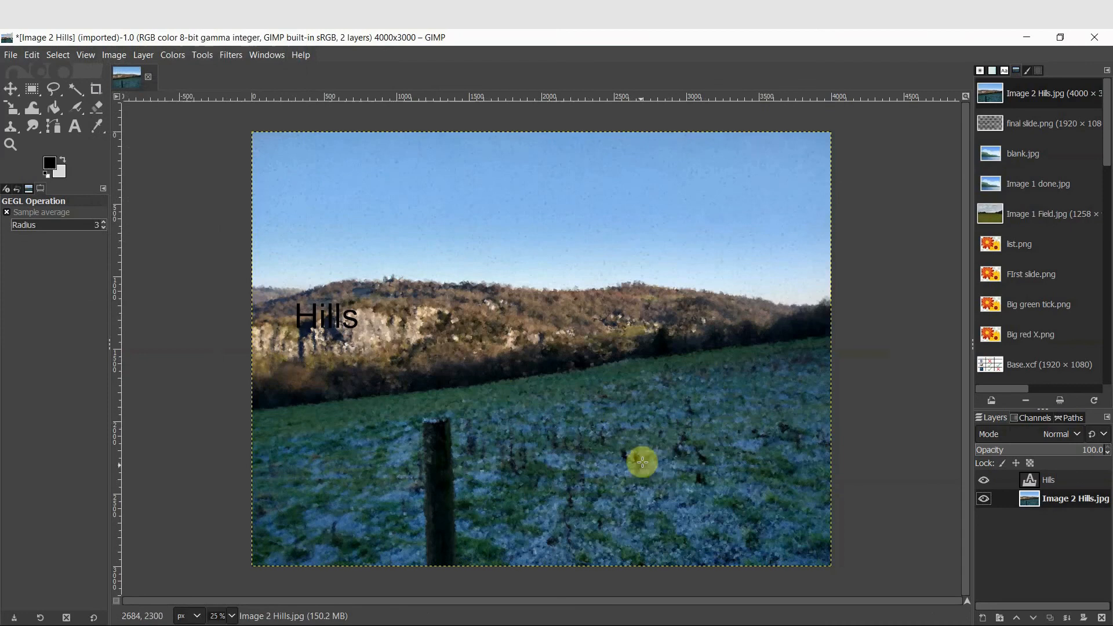
key("ctrl+z")
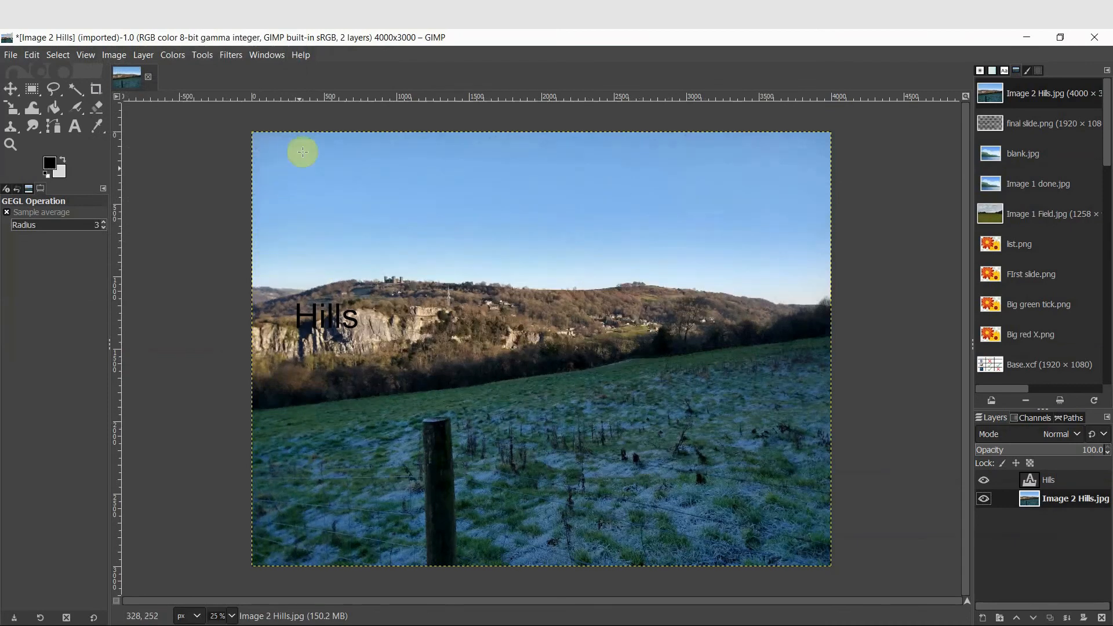
left_click(224, 56)
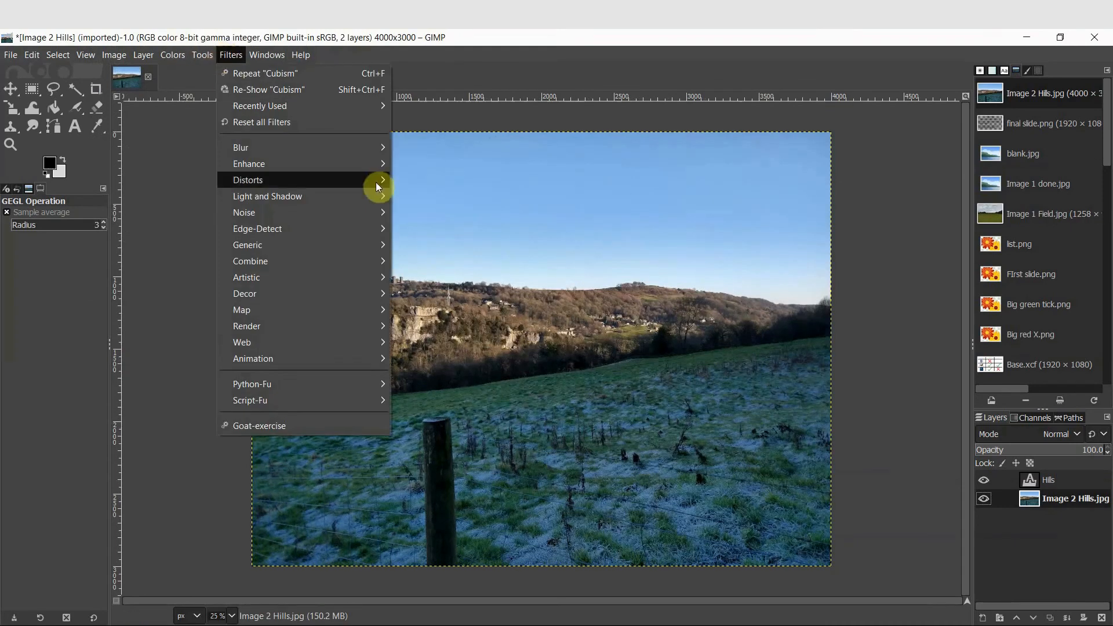
mouse_move(338, 190)
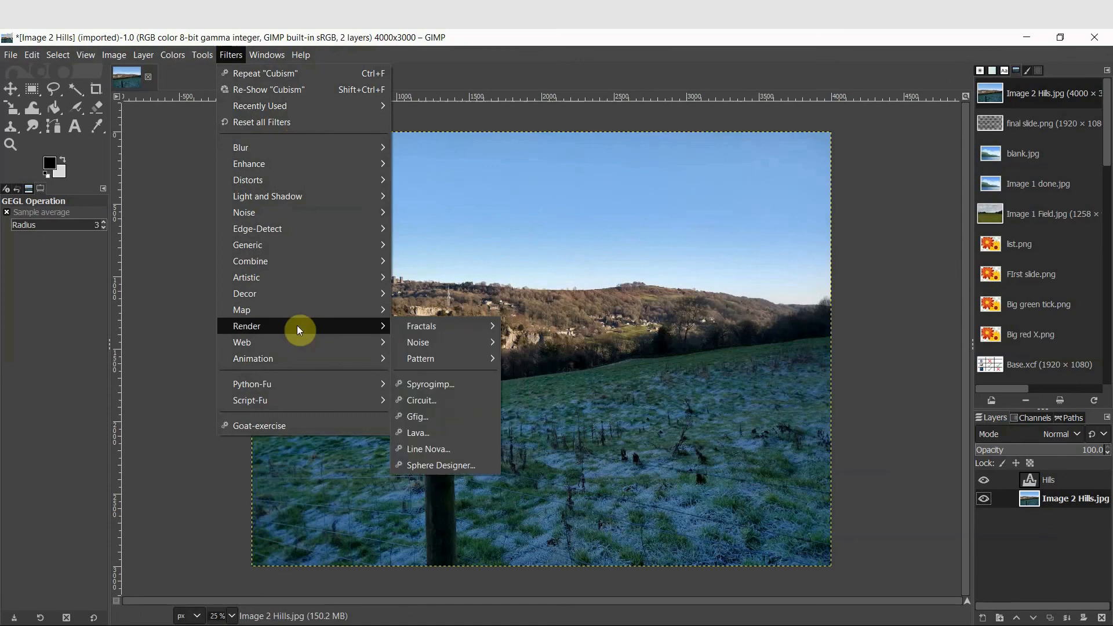
key("Escape")
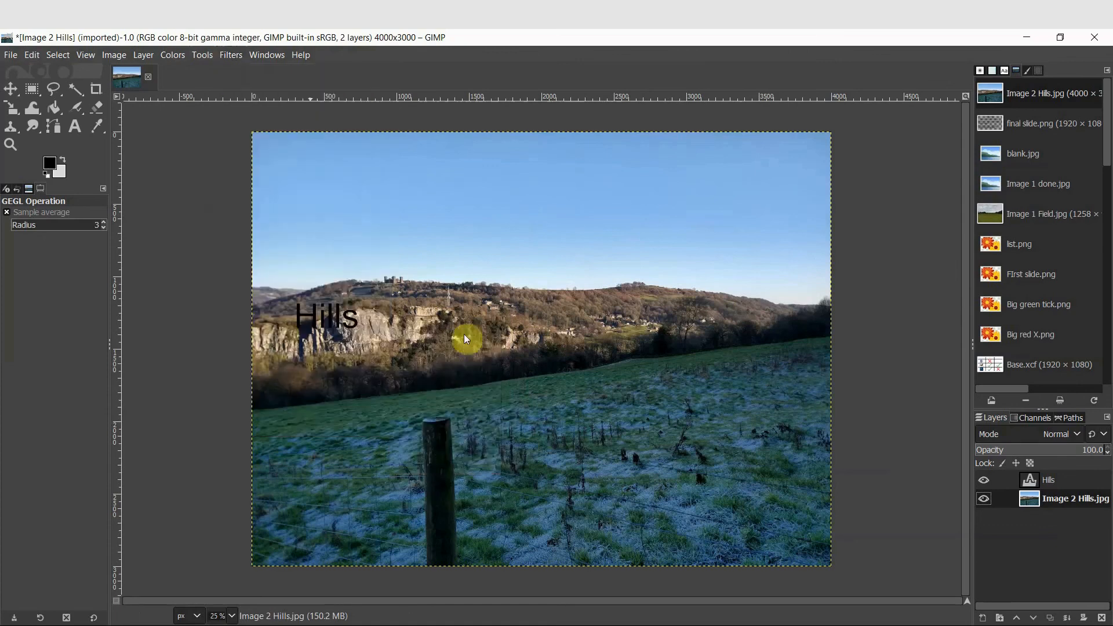
Toggle the background layer's visibility off and back on
left_click(984, 498)
left_click(984, 499)
mouse_move(1038, 500)
left_mouse_down()
mouse_move(1029, 479)
mouse_move(1039, 516)
left_mouse_up()
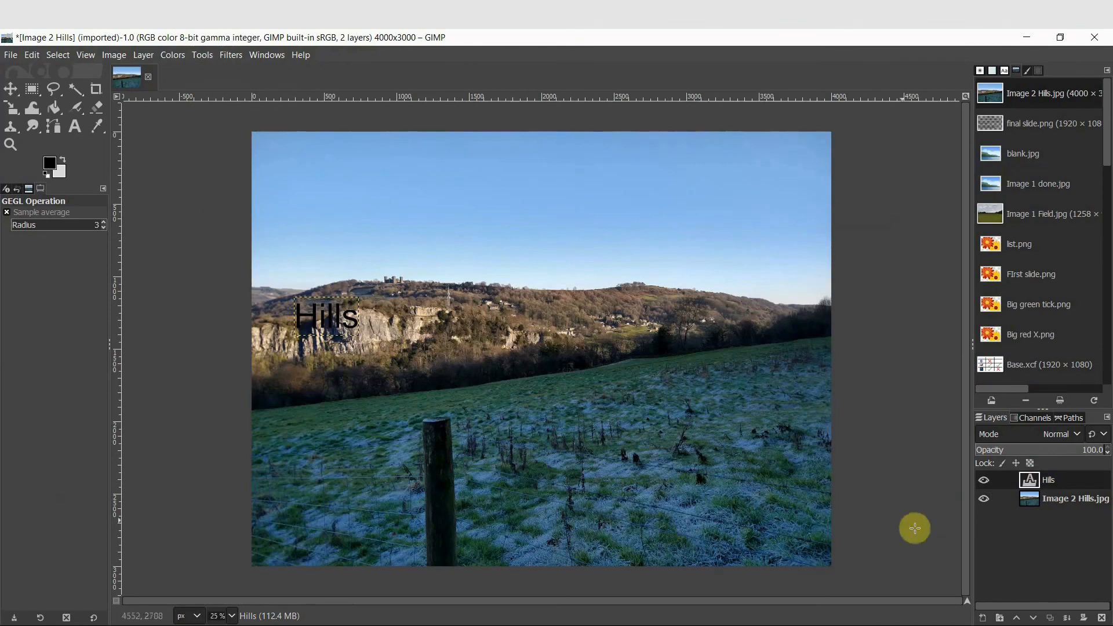
Select the Hills text layer, lower it below the background layer and raise it back above
left_click(1046, 485)
left_click(1034, 620)
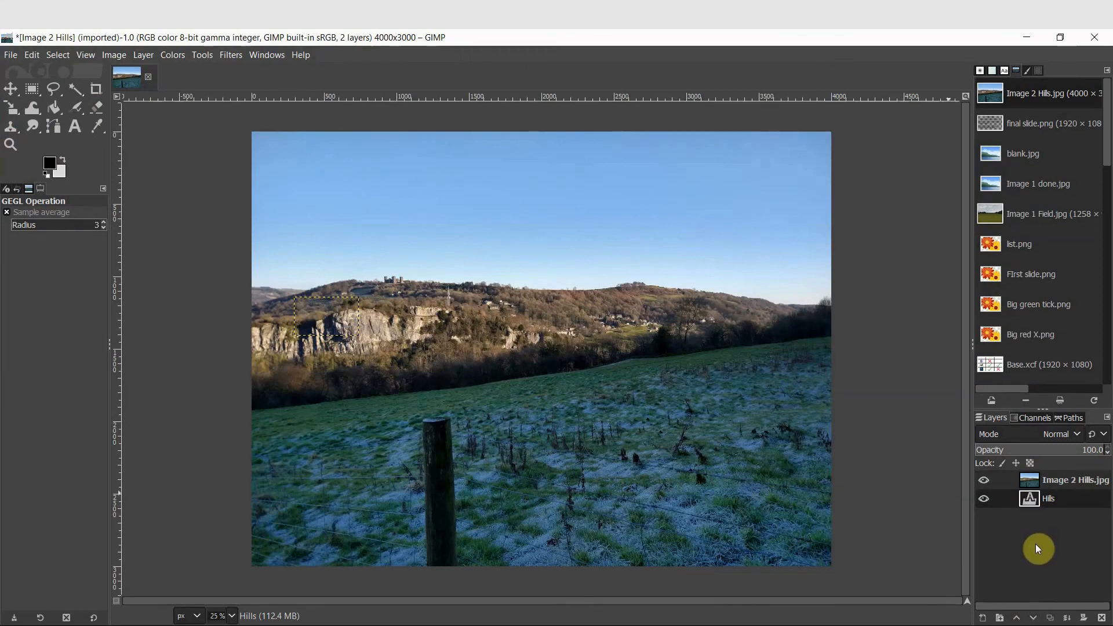
left_click(1017, 618)
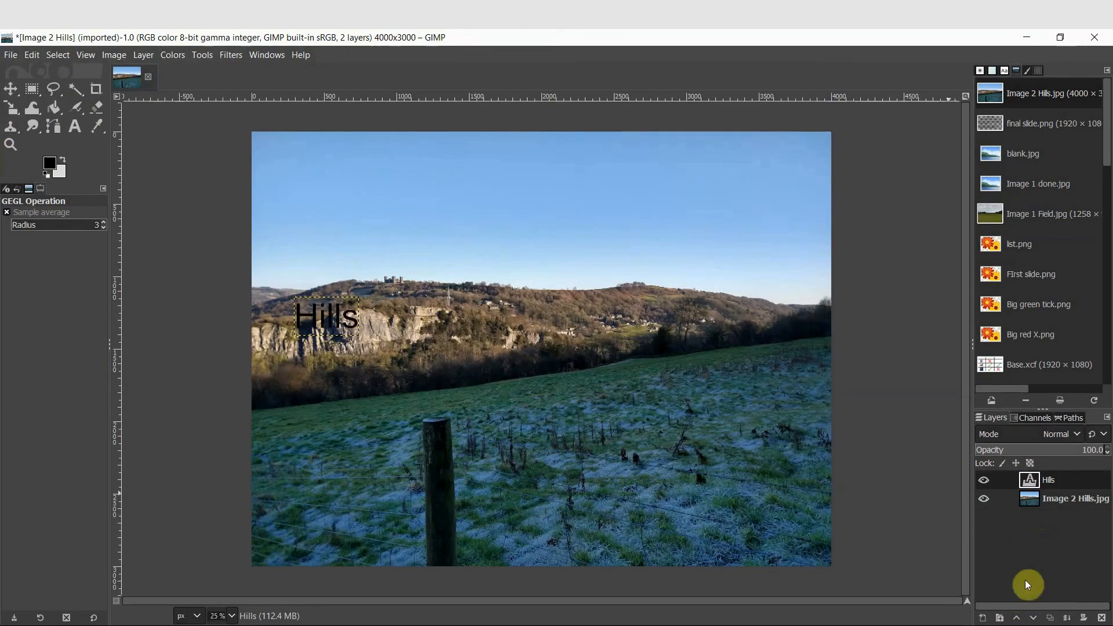
left_click(1032, 618)
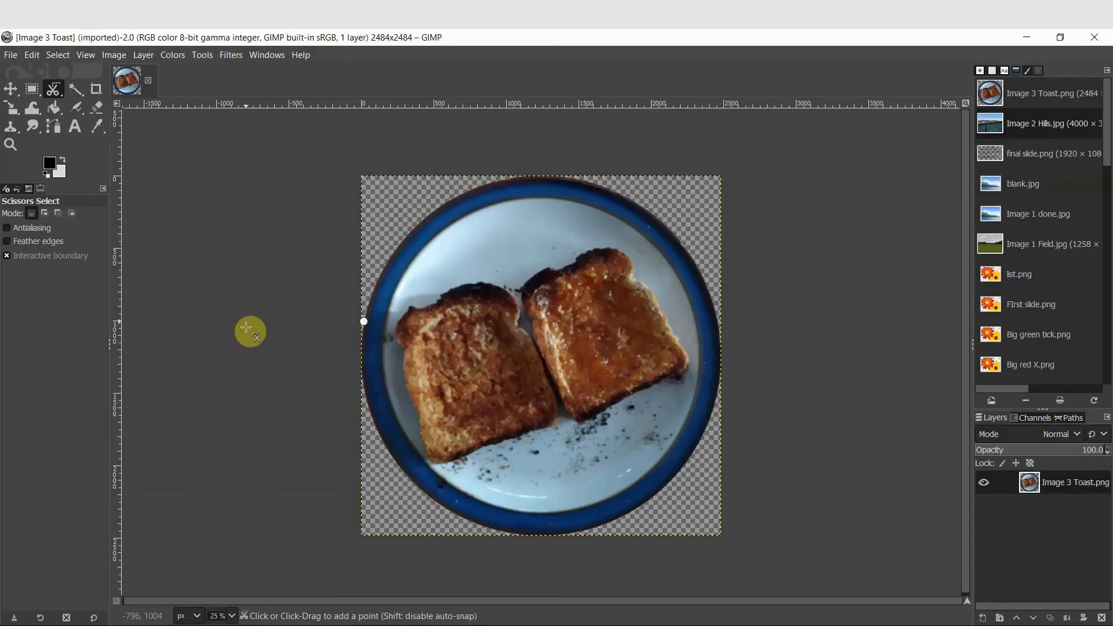
right_click(49, 90)
left_click(100, 111)
left_click(550, 378)
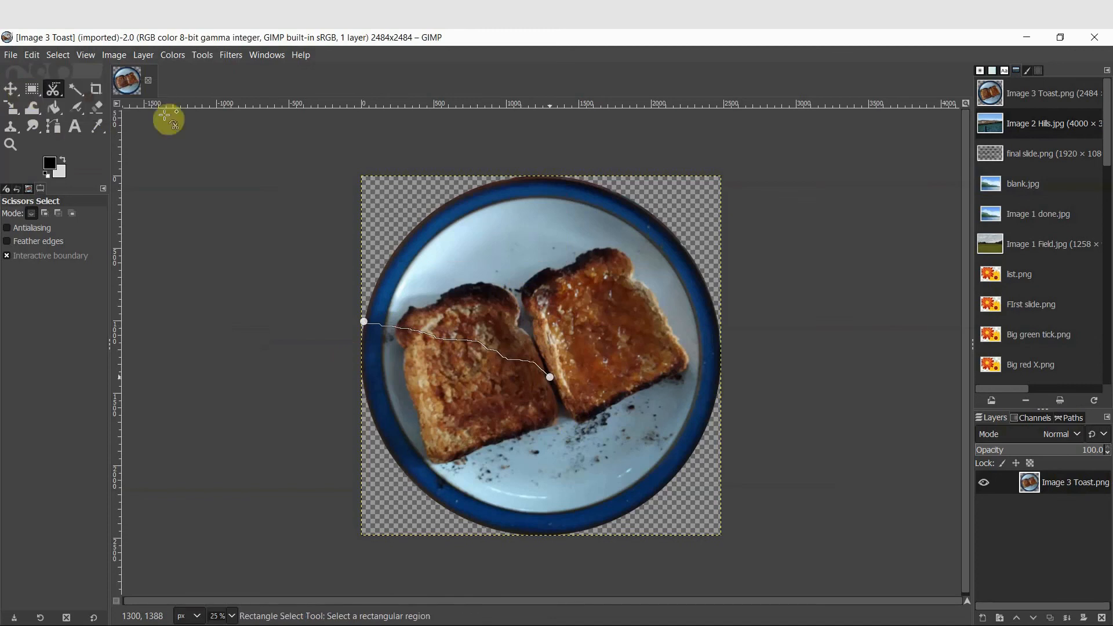
left_click(32, 89)
left_click(53, 90)
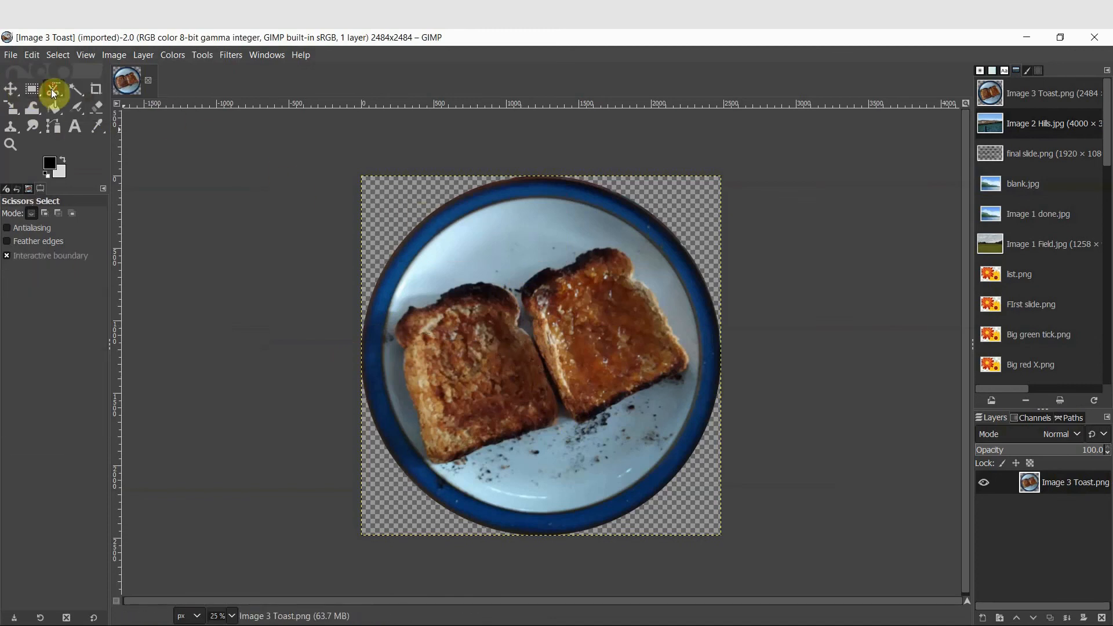
Trace a Scissors Select outline along the left edge of the right toast slice, adding and adjusting points
left_click(557, 390)
left_click(523, 291)
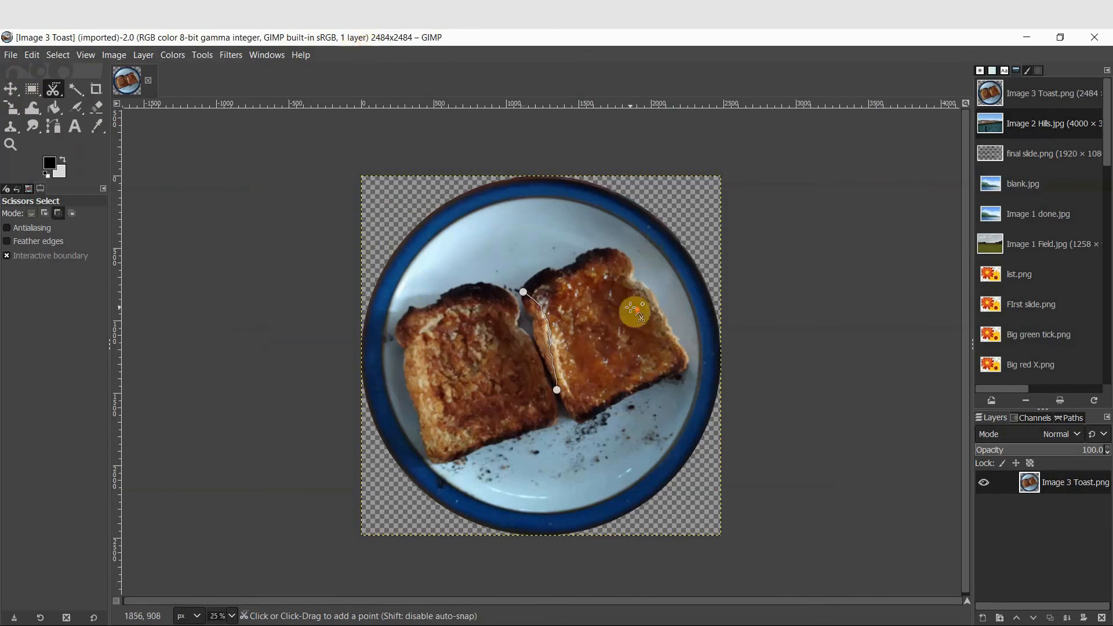
scroll(635, 312, "up", 3)
scroll(522, 323, "down", 2)
scroll(514, 343, "up", 2)
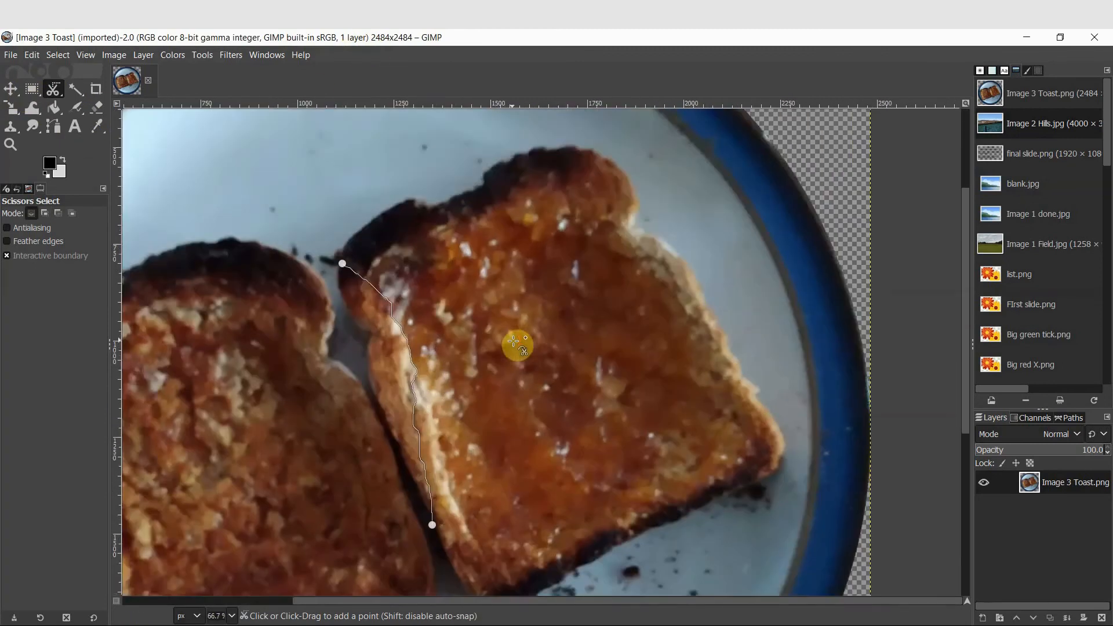
scroll(514, 341, "down", 1)
scroll(513, 341, "up", 1)
scroll(513, 341, "down", 1)
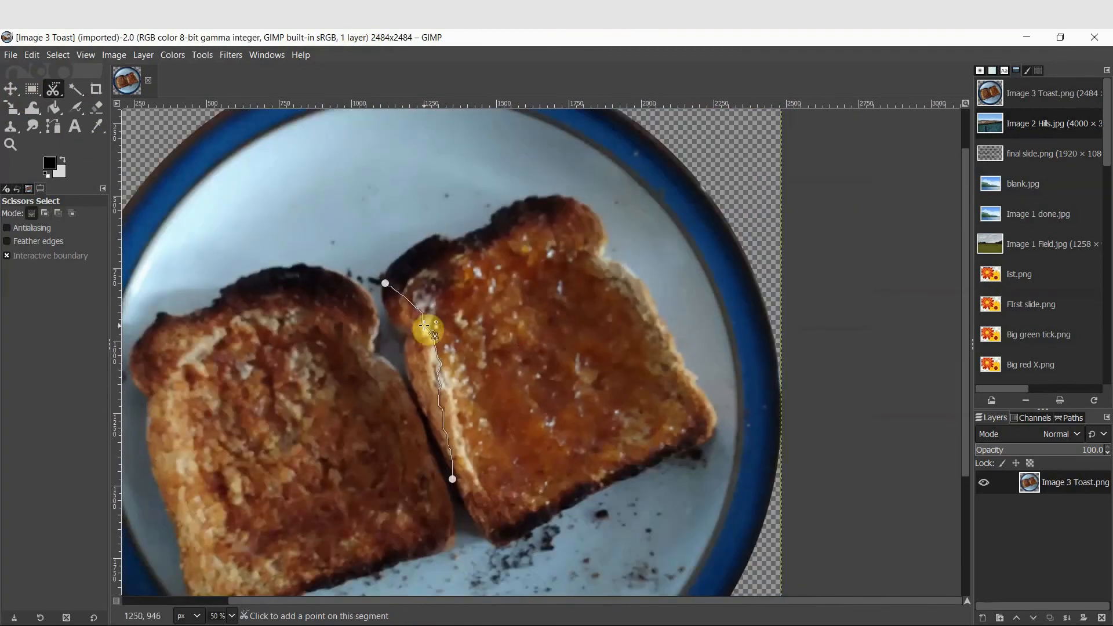
left_click_drag(425, 327, 421, 407)
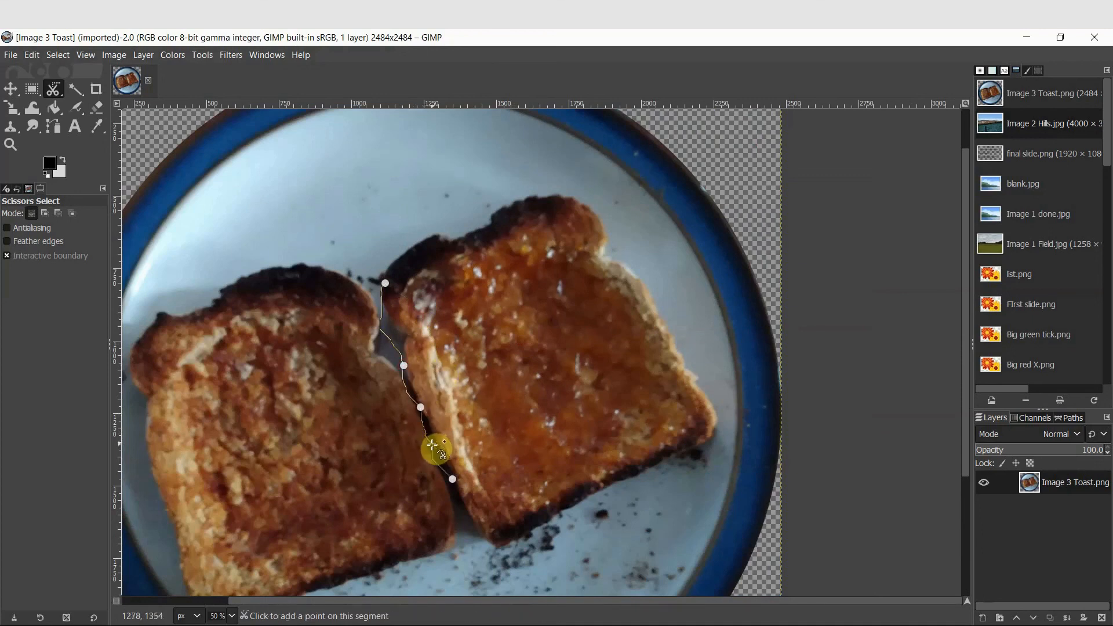
left_click_drag(435, 443, 433, 435)
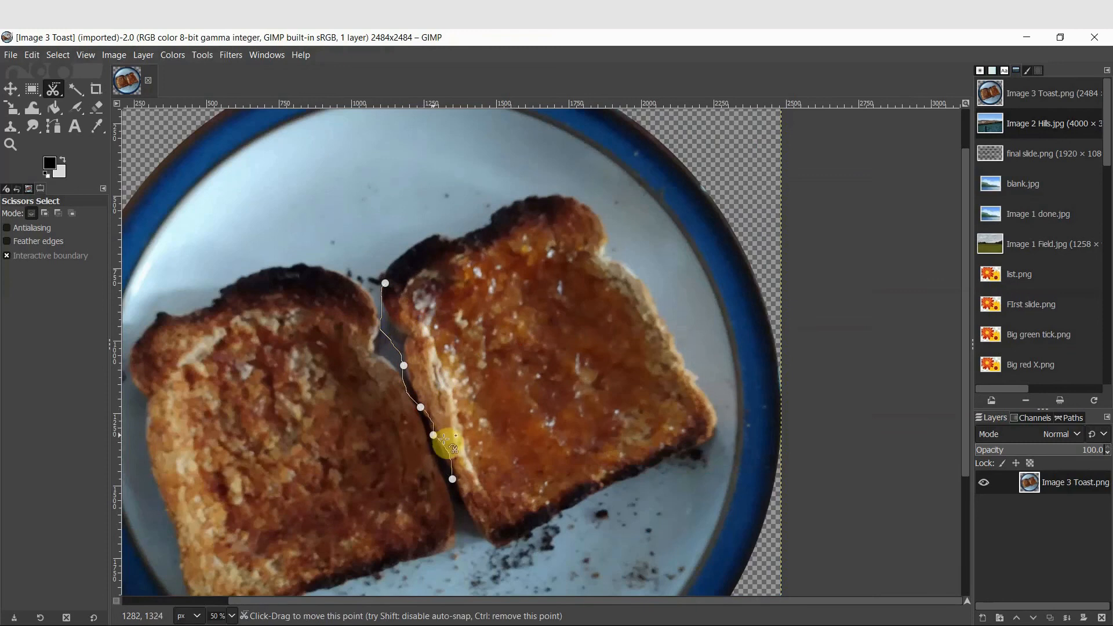
left_click(444, 456)
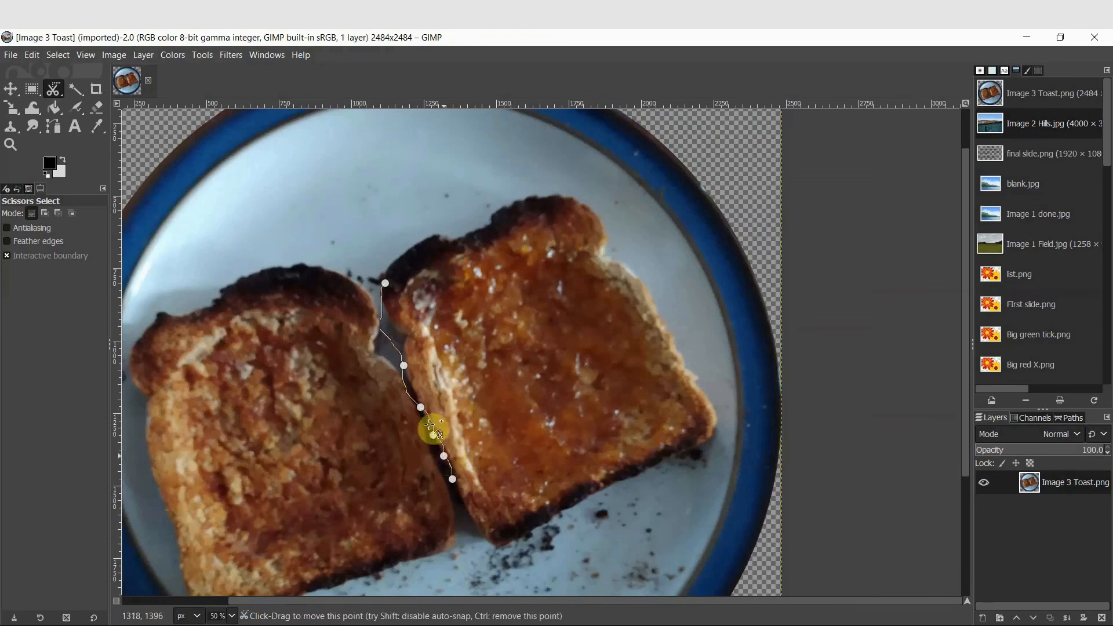
left_click(411, 380)
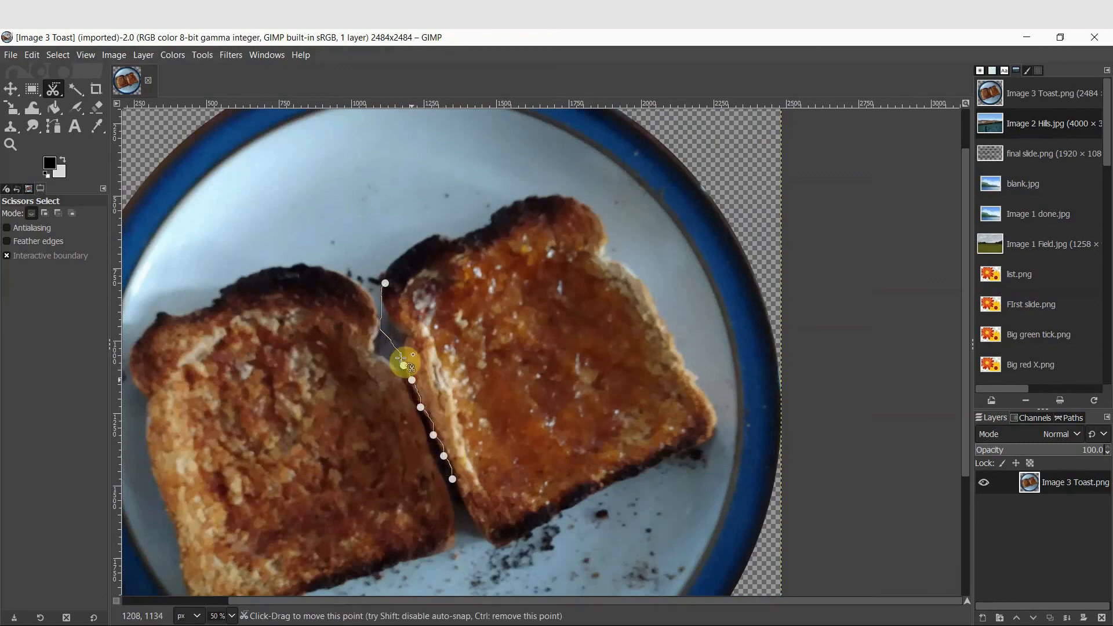
Complete the scissors outline around the right toast slice and convert it into a selection
left_click(571, 196)
left_click(714, 412)
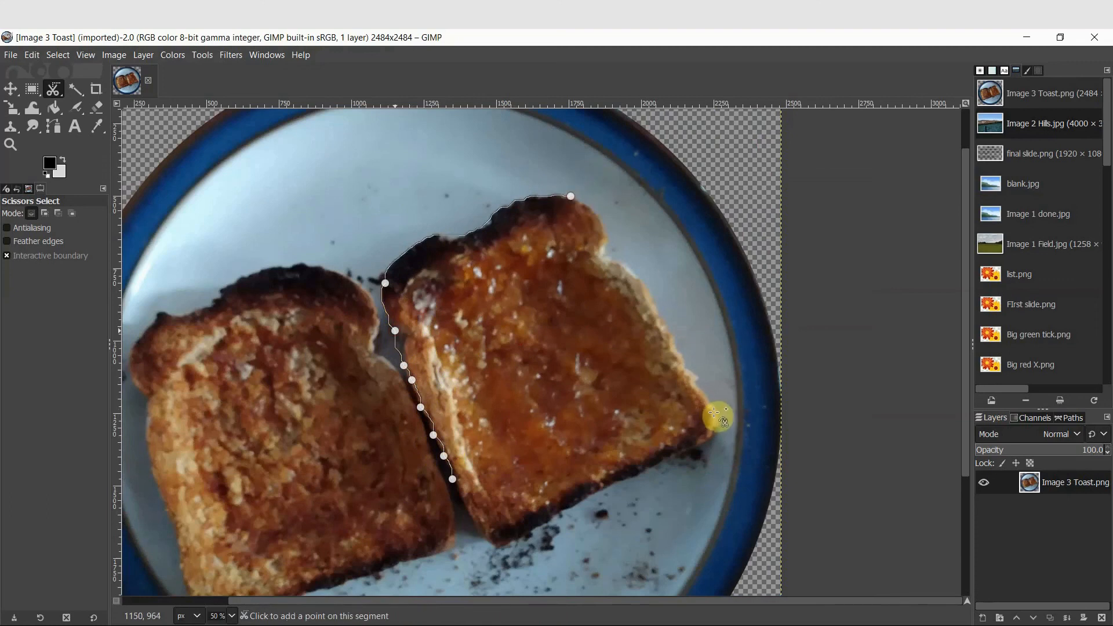
left_click(497, 549)
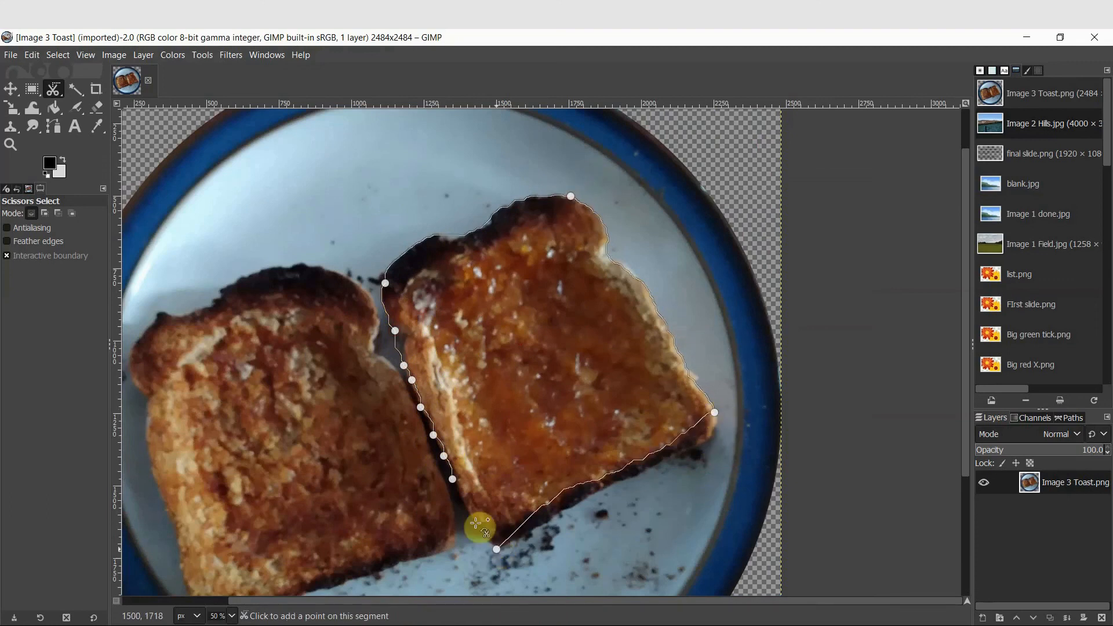
left_click(453, 479)
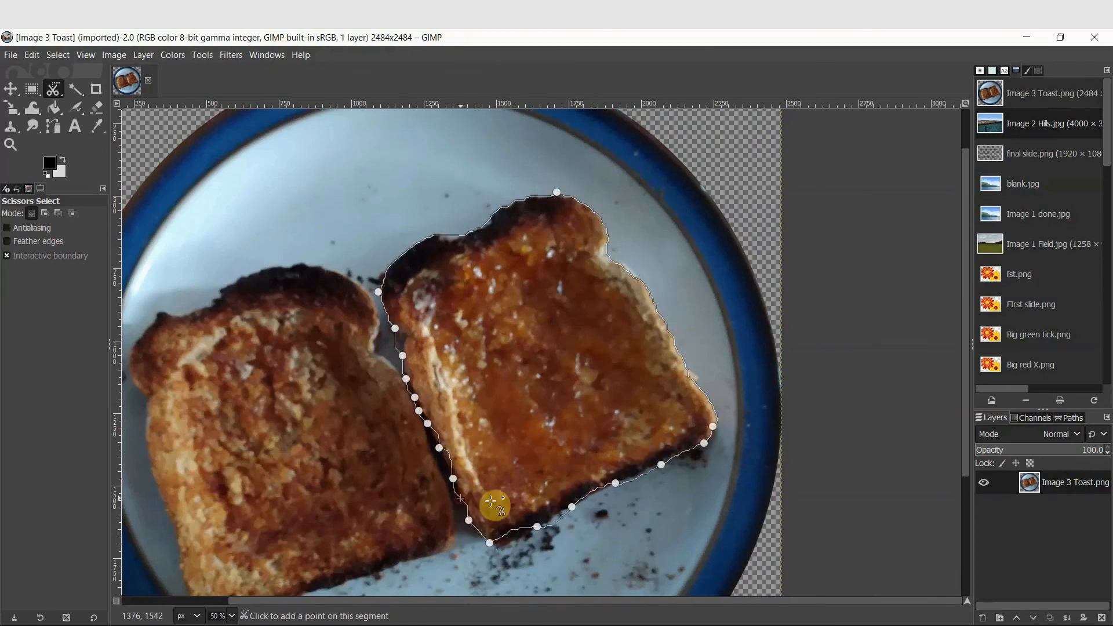
left_click(548, 369)
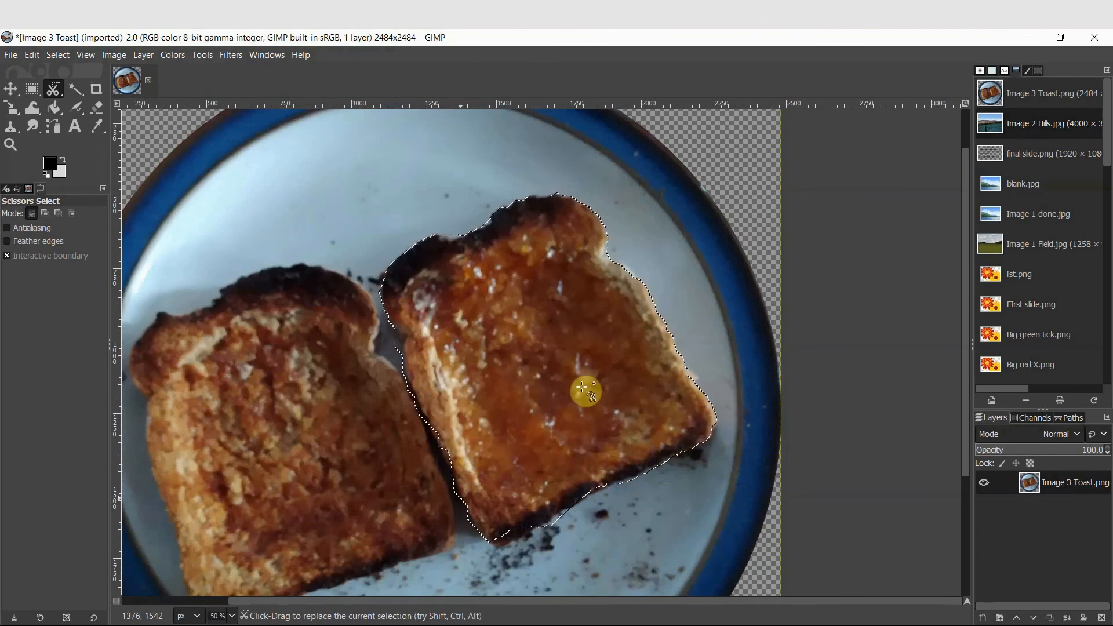
Copy and paste the selected toast slice and turn the floating selection into a new layer
key("ctrl+c")
key("ctrl+v")
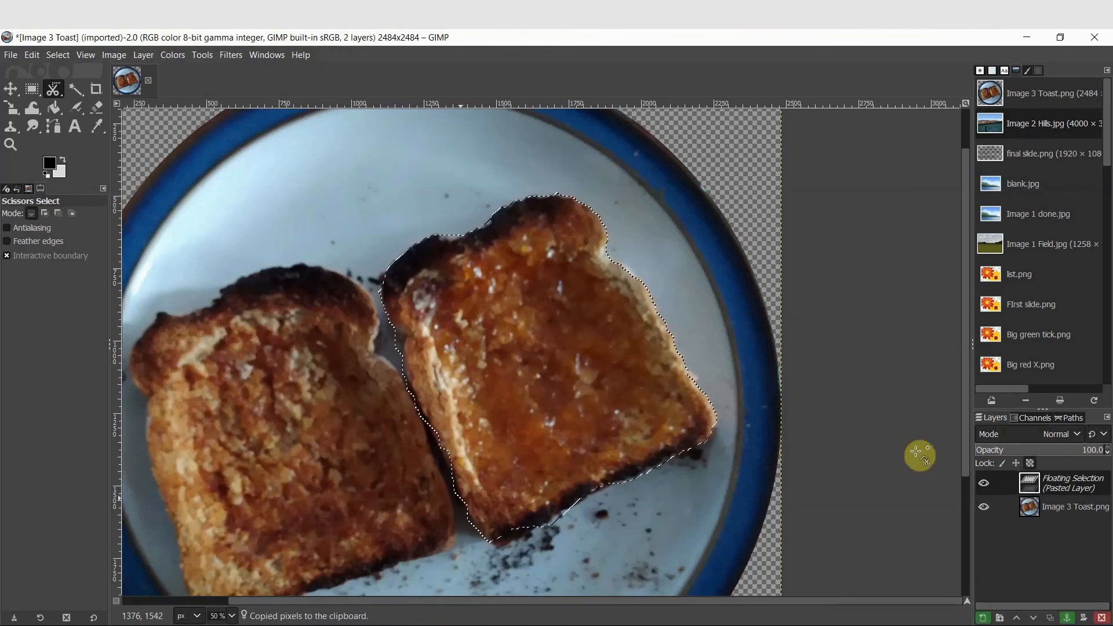
right_click(1044, 484)
left_click(1014, 132)
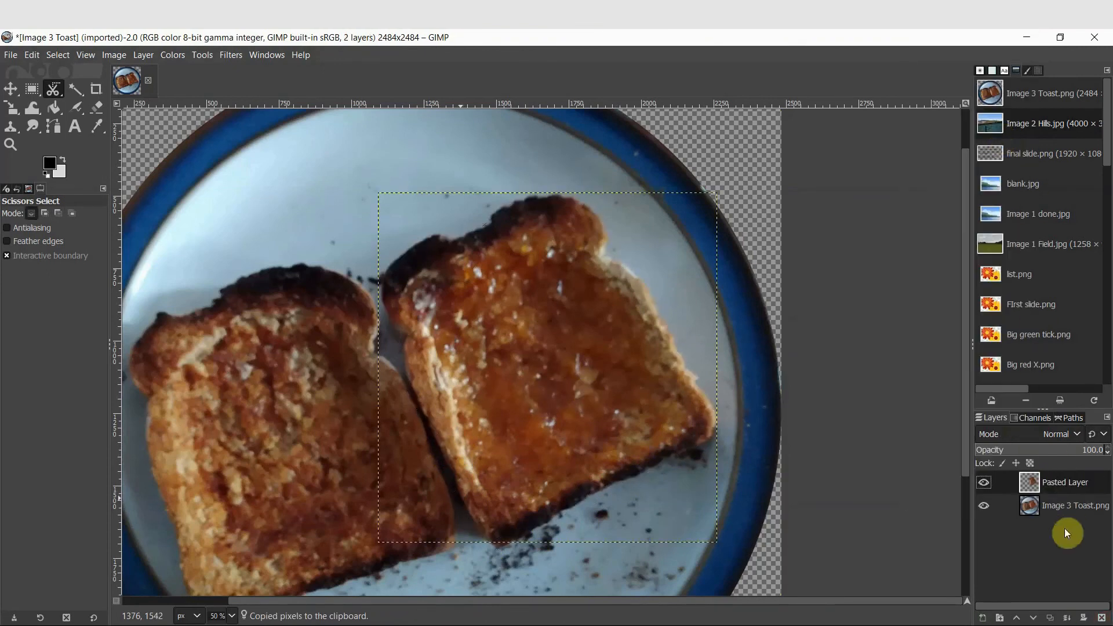
Preview the pasted toast alone, then hide the Pasted Layer and select the Image 3 Toast layer
left_click(983, 507)
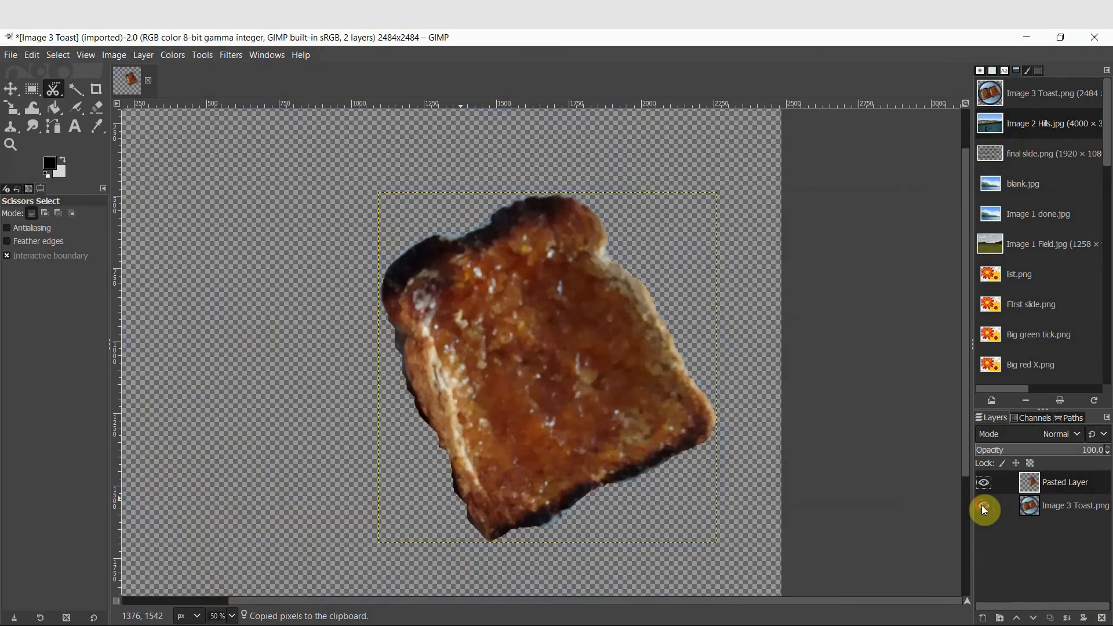
left_click(984, 507)
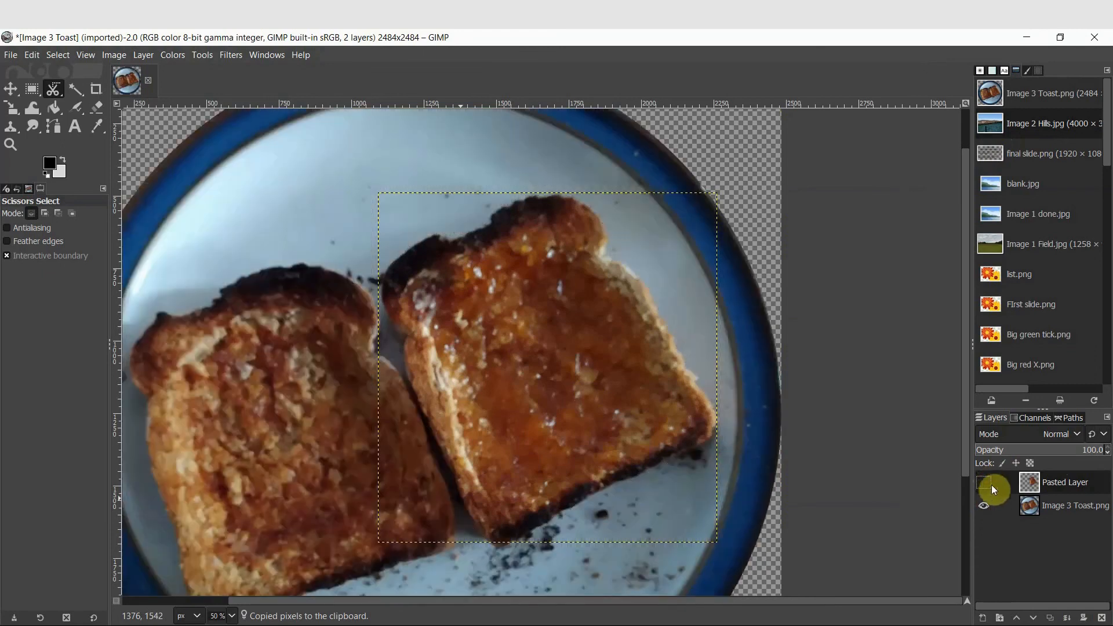
left_click(1046, 504)
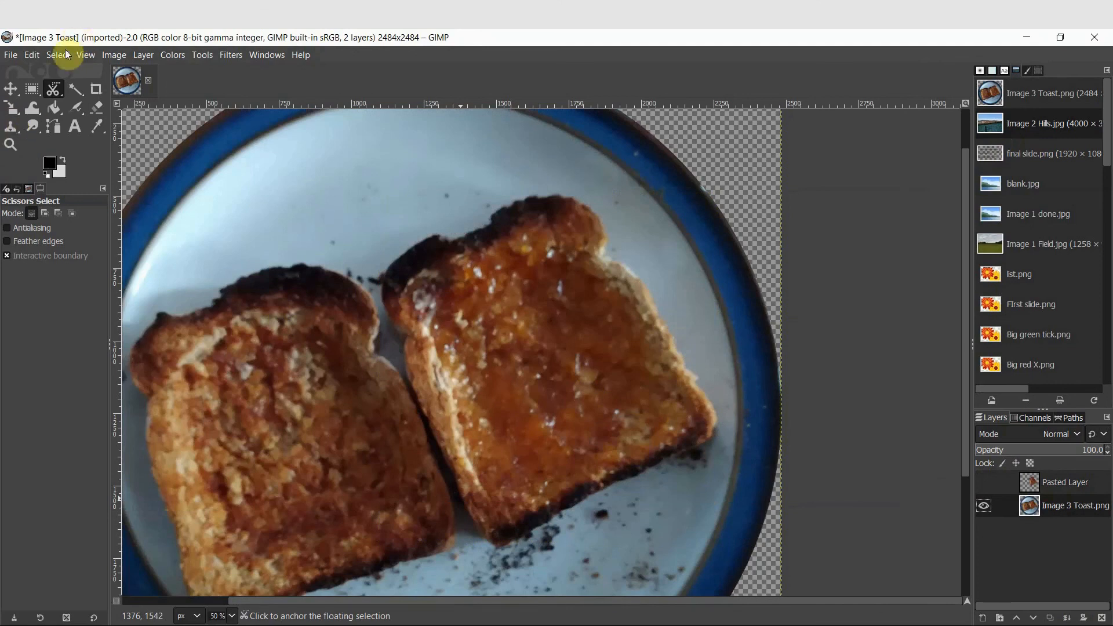
Choose the Clone tool, set the brush size to 131, and set a clone source on the plate above the toast
left_click(11, 127)
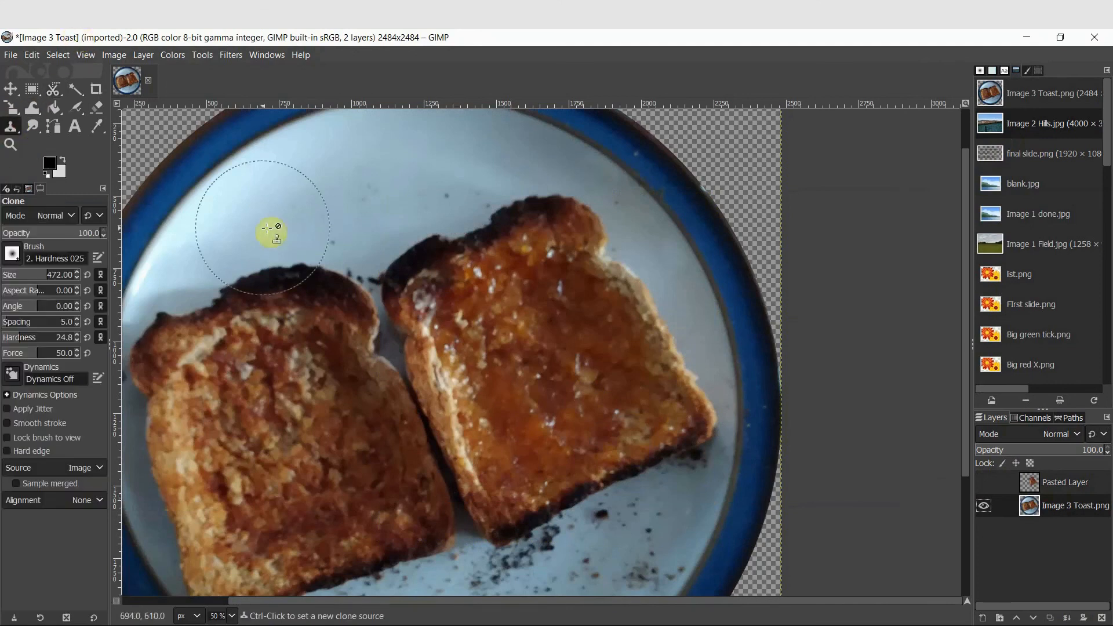
scroll(267, 229, "down", 2)
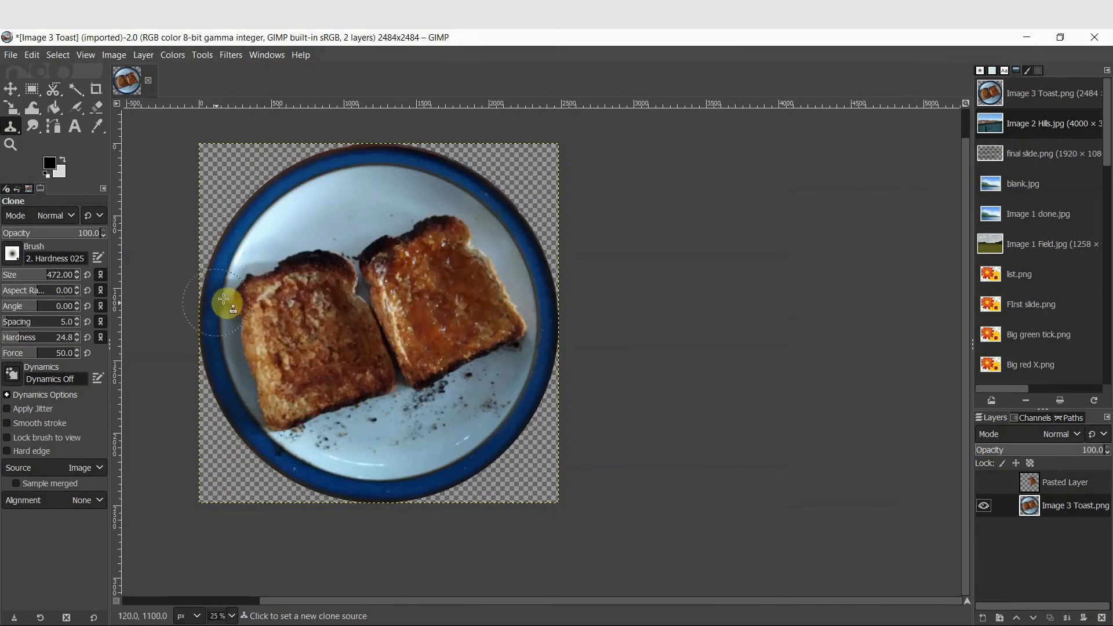
scroll(224, 299, "up", 1)
left_click_drag(450, 603, 377, 613)
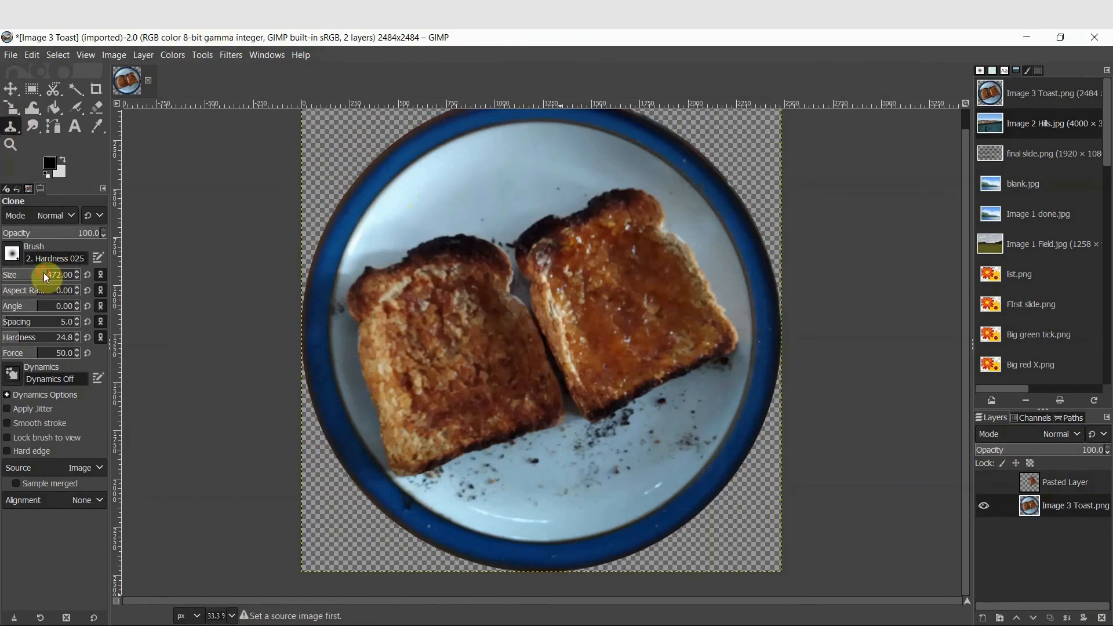
left_click_drag(47, 277, 19, 276)
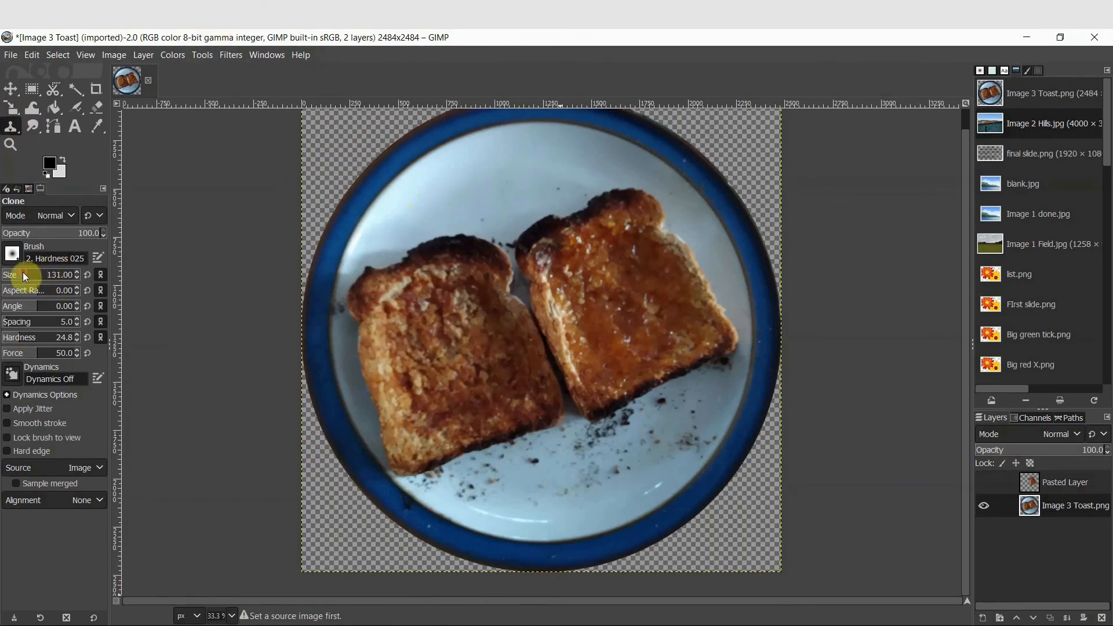
left_click(502, 178, "ctrl")
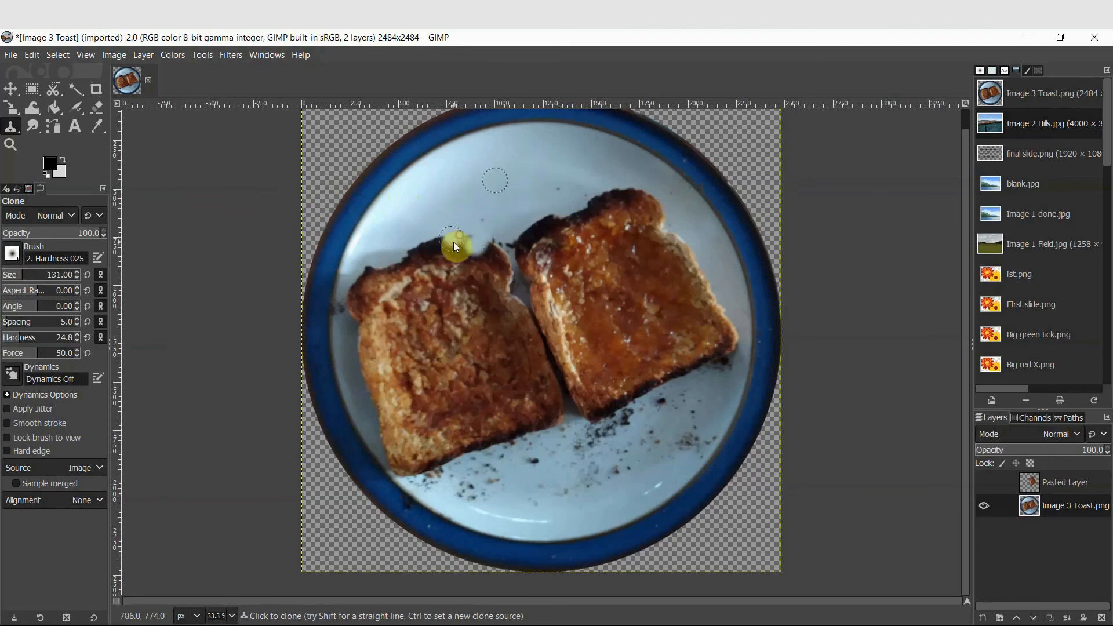
Set the clone brush size to 300 and clone plate texture over the top edges of both toast slices
mouse_move(455, 247)
left_mouse_down()
mouse_move(458, 236)
mouse_move(442, 252)
left_mouse_up()
left_click_drag(24, 273, 30, 272)
mouse_move(518, 236)
left_mouse_down()
mouse_move(642, 196)
mouse_move(653, 212)
mouse_move(594, 247)
mouse_move(614, 262)
left_mouse_up()
left_click_drag(537, 273, 502, 246)
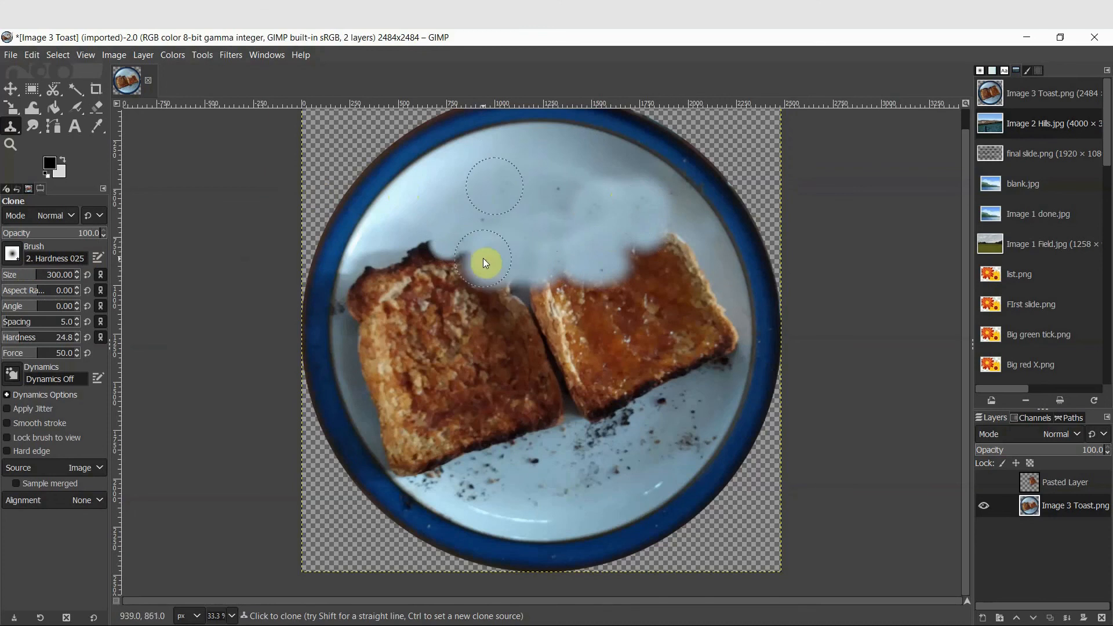
mouse_move(412, 265)
left_mouse_down()
mouse_move(397, 259)
mouse_move(402, 248)
mouse_move(617, 240)
left_mouse_up()
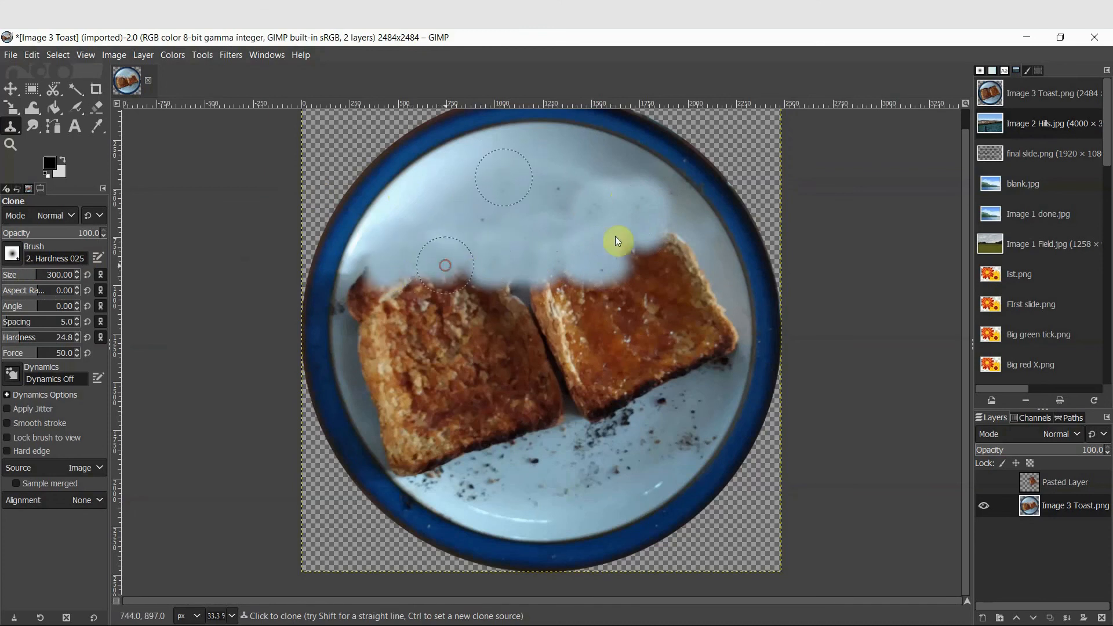
Set new clone sources on the upper plate and paint plate texture further down over the toast
left_click(605, 160, "ctrl")
left_click_drag(640, 181, 672, 212)
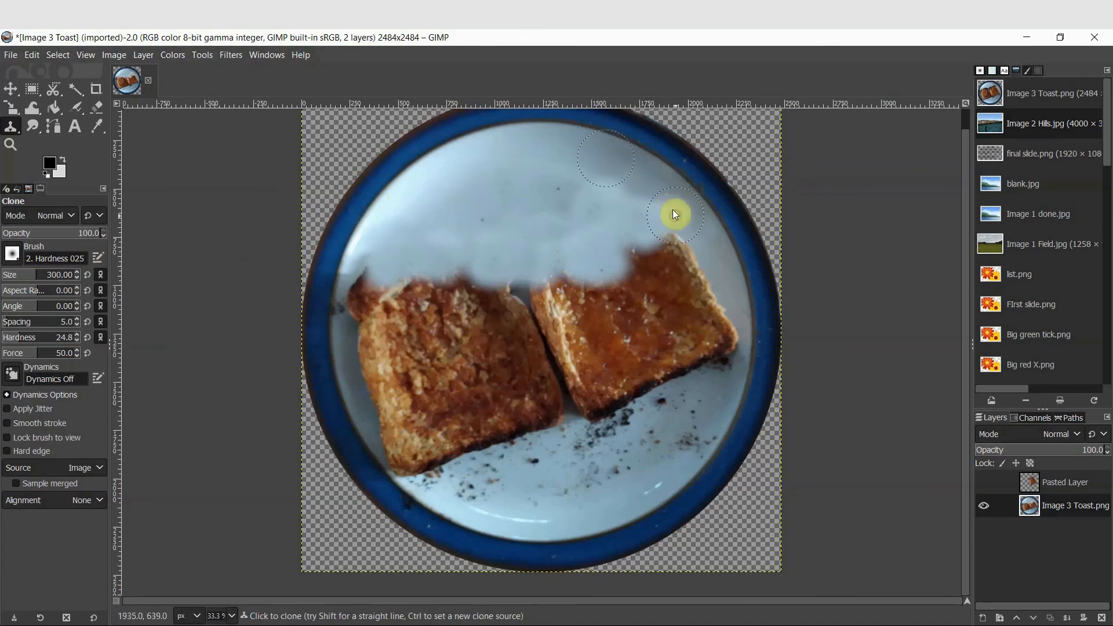
left_click(504, 218, "ctrl")
mouse_move(589, 215)
left_mouse_down()
mouse_move(596, 241)
mouse_move(577, 215)
mouse_move(638, 232)
mouse_move(607, 190)
mouse_move(629, 212)
left_mouse_up()
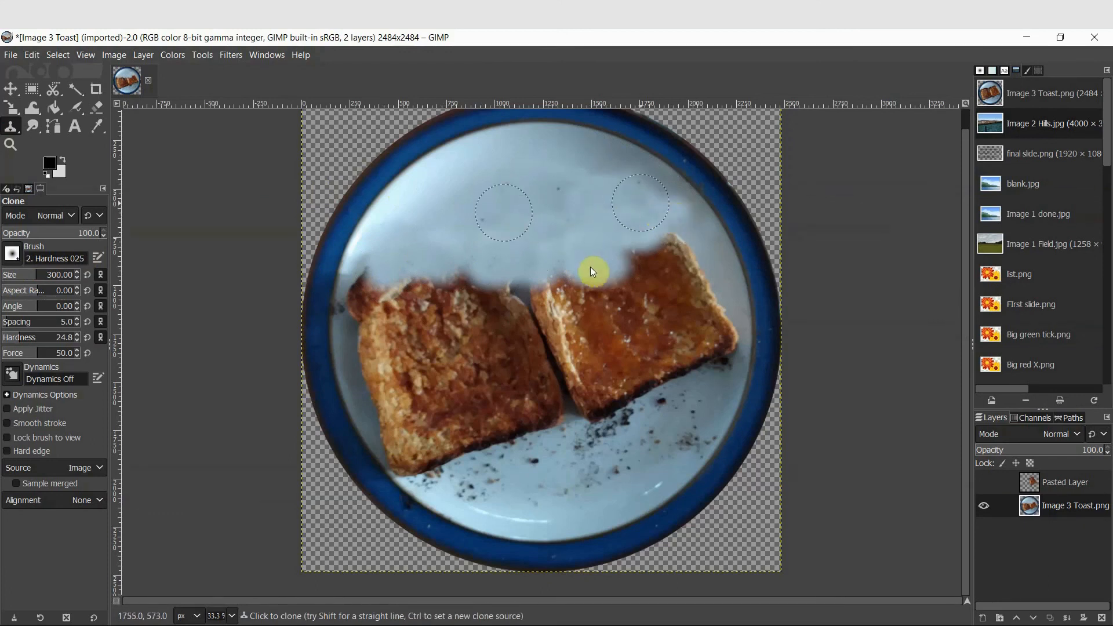
mouse_move(531, 280)
left_mouse_down()
mouse_move(524, 307)
mouse_move(560, 291)
mouse_move(555, 349)
mouse_move(575, 332)
mouse_move(535, 333)
mouse_move(541, 324)
mouse_move(559, 381)
mouse_move(546, 417)
mouse_move(529, 411)
mouse_move(481, 283)
left_mouse_up()
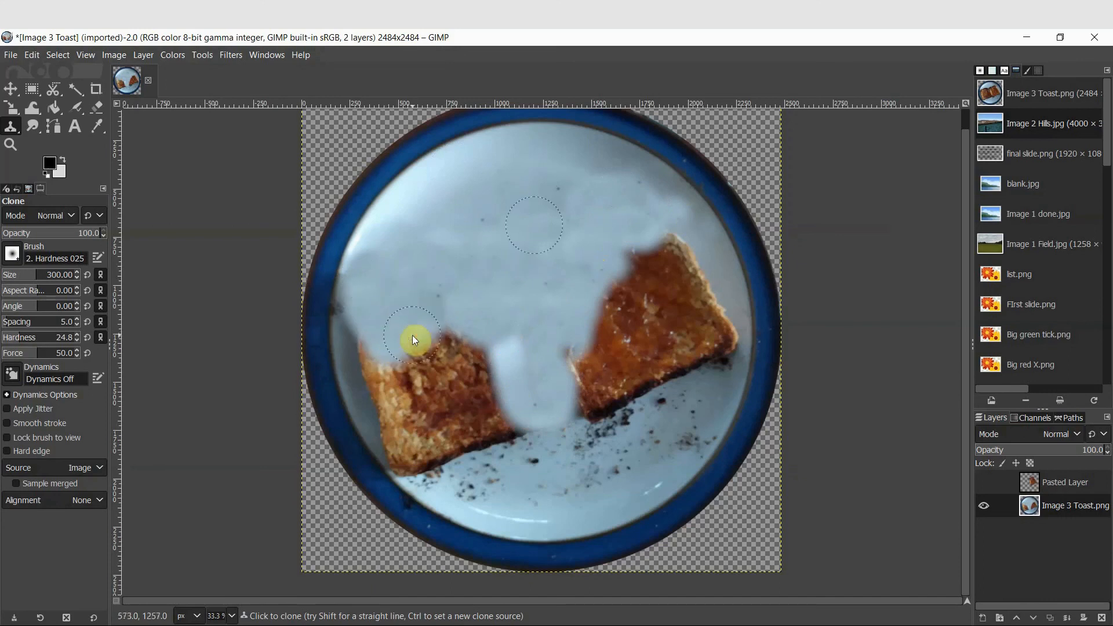
Clone plate texture over the left toast slice, undoing one stroke and repainting that area
mouse_move(414, 340)
left_mouse_down()
mouse_move(477, 382)
mouse_move(363, 354)
mouse_move(366, 363)
left_mouse_up()
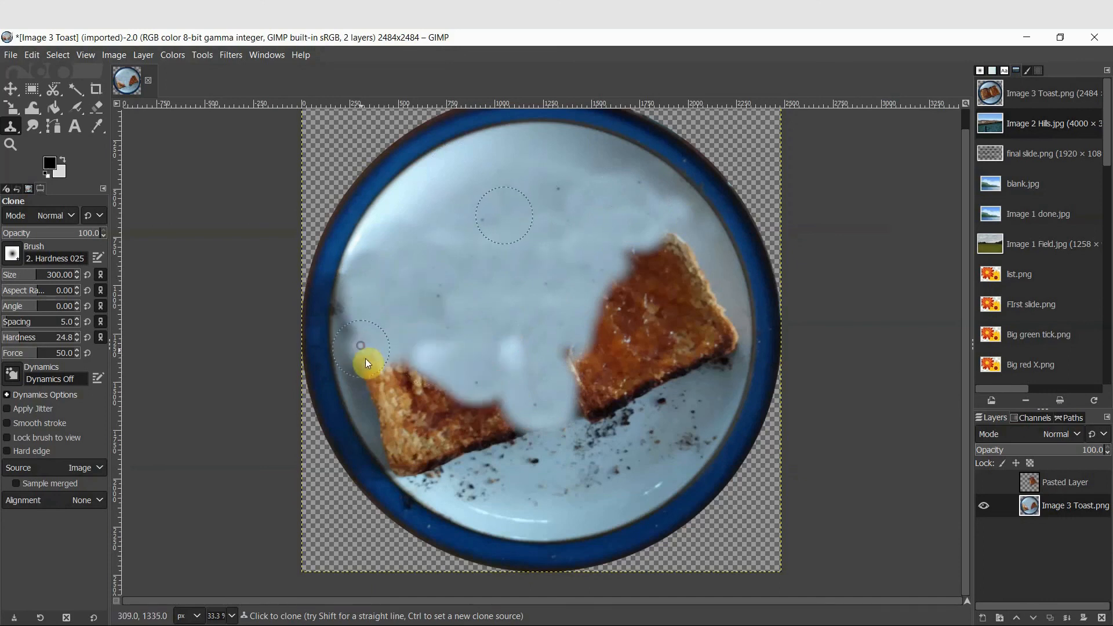
left_click_drag(389, 430, 409, 457)
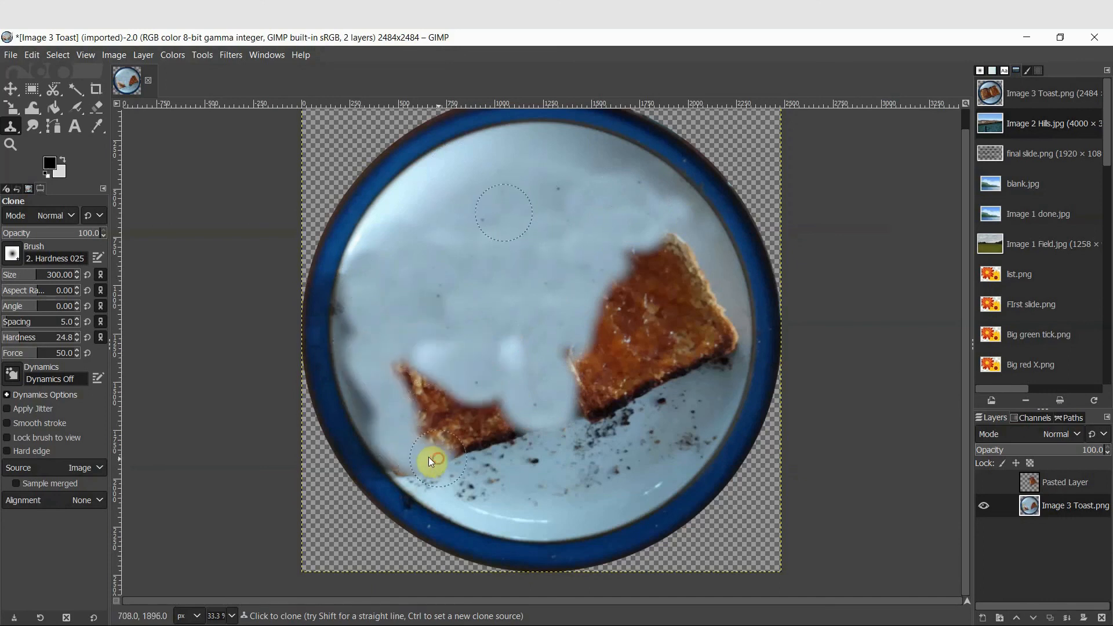
key("ctrl+z")
left_click_drag(359, 298, 356, 331)
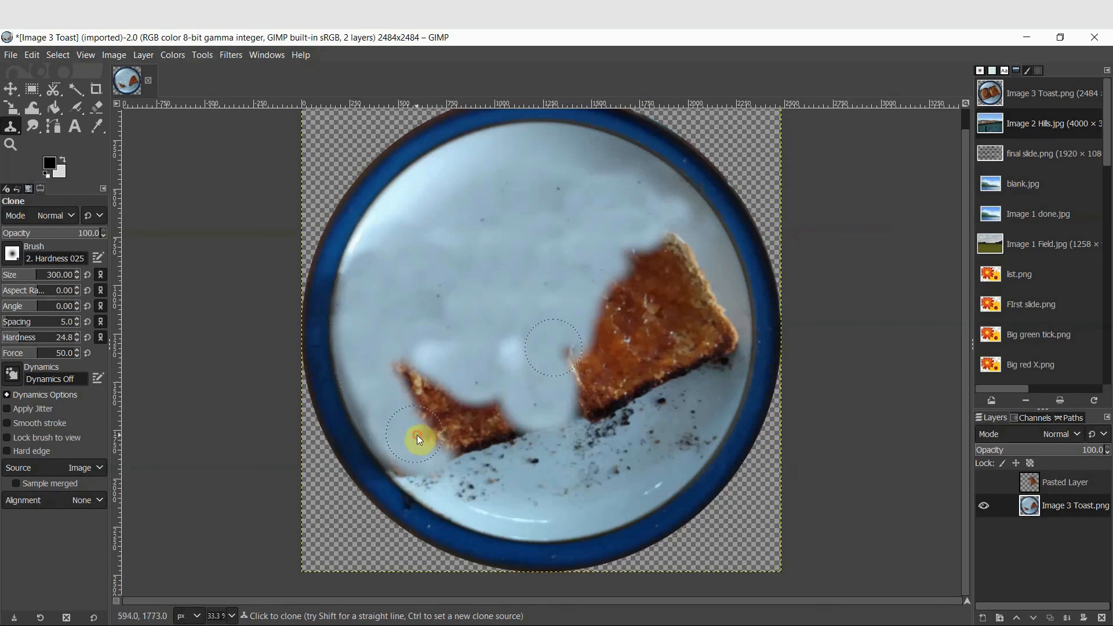
left_click_drag(450, 420, 409, 378)
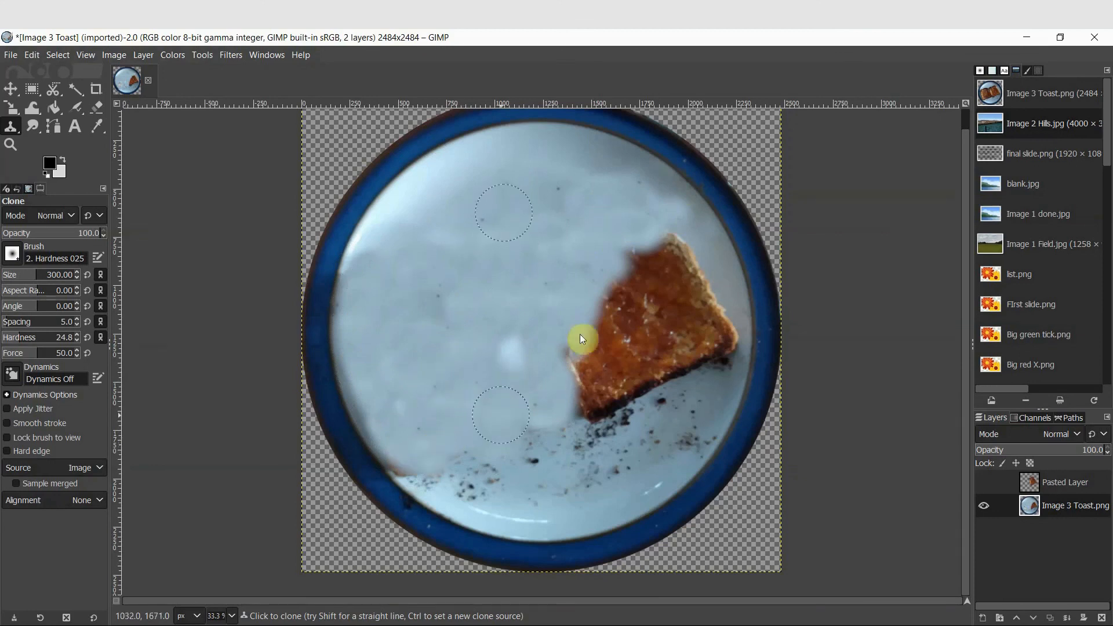
Set a fresh clone source and paint plate texture over the remaining right toast slice
left_click(543, 294, "ctrl")
mouse_move(649, 314)
left_mouse_down()
mouse_move(667, 270)
mouse_move(652, 257)
mouse_move(636, 283)
mouse_move(685, 259)
left_mouse_up()
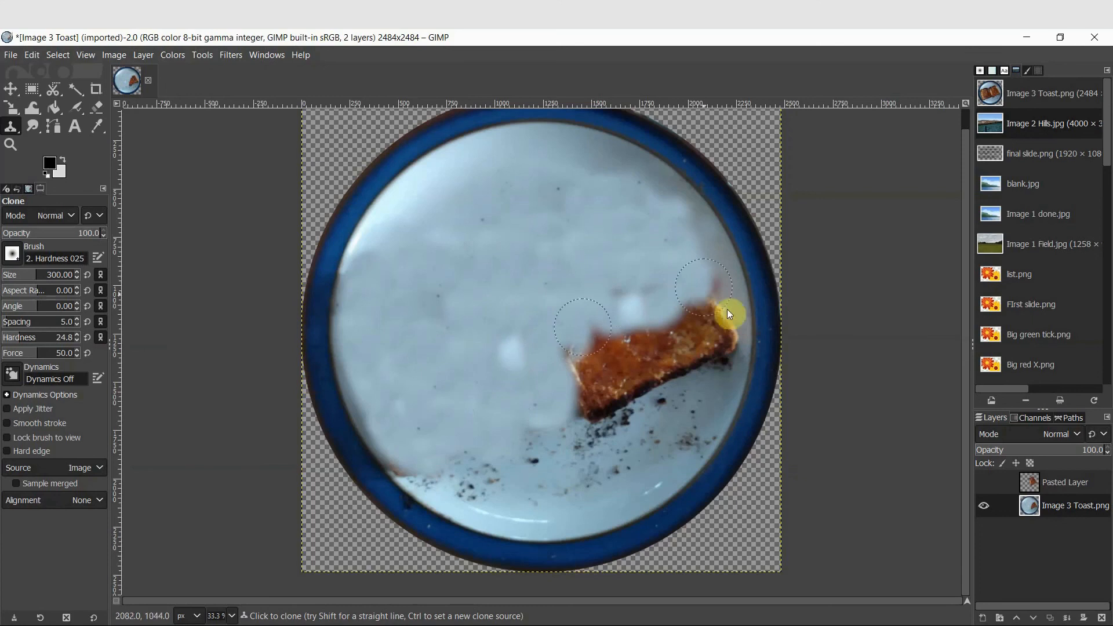
left_click_drag(692, 365, 619, 389)
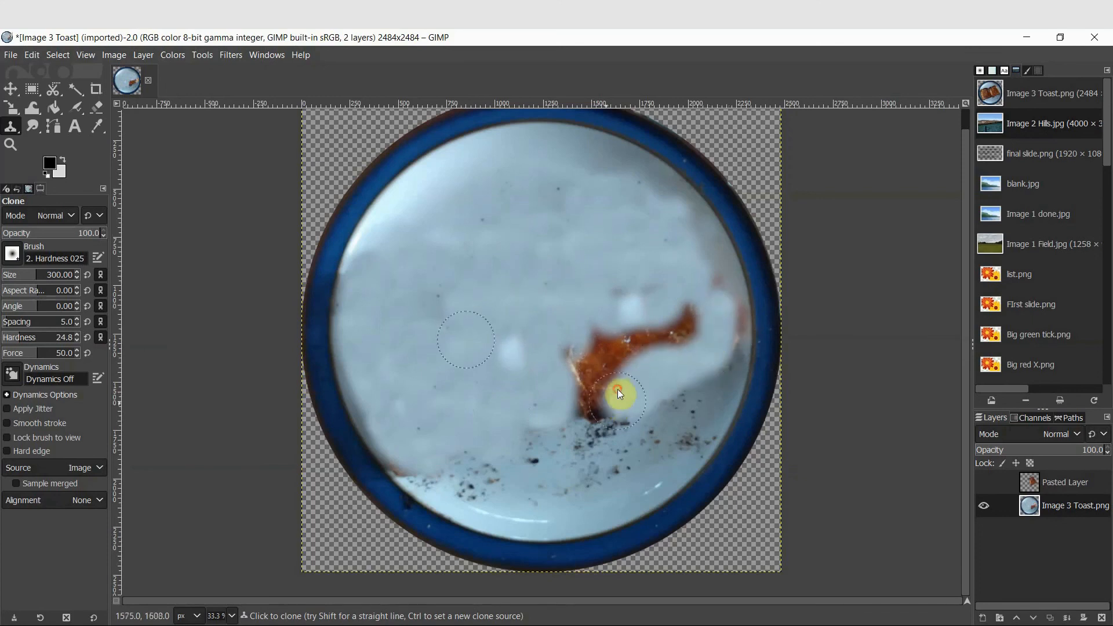
left_click_drag(642, 315, 601, 291)
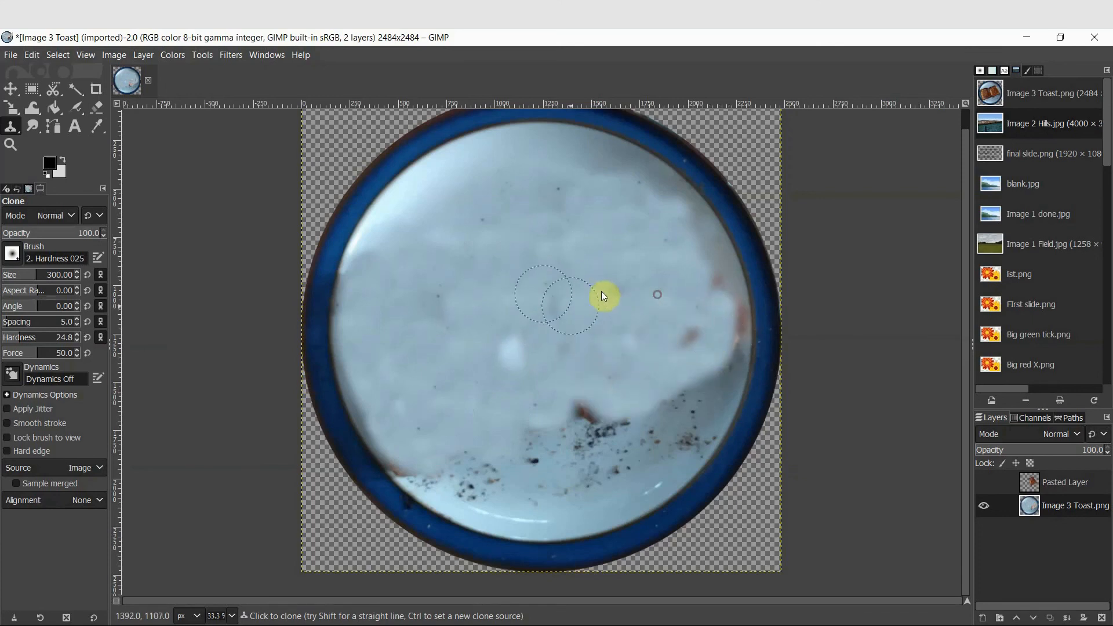
Set a new clone source and clone plate texture over the remaining toast remnants on the right side of the plate
left_click_drag(603, 405, 605, 410)
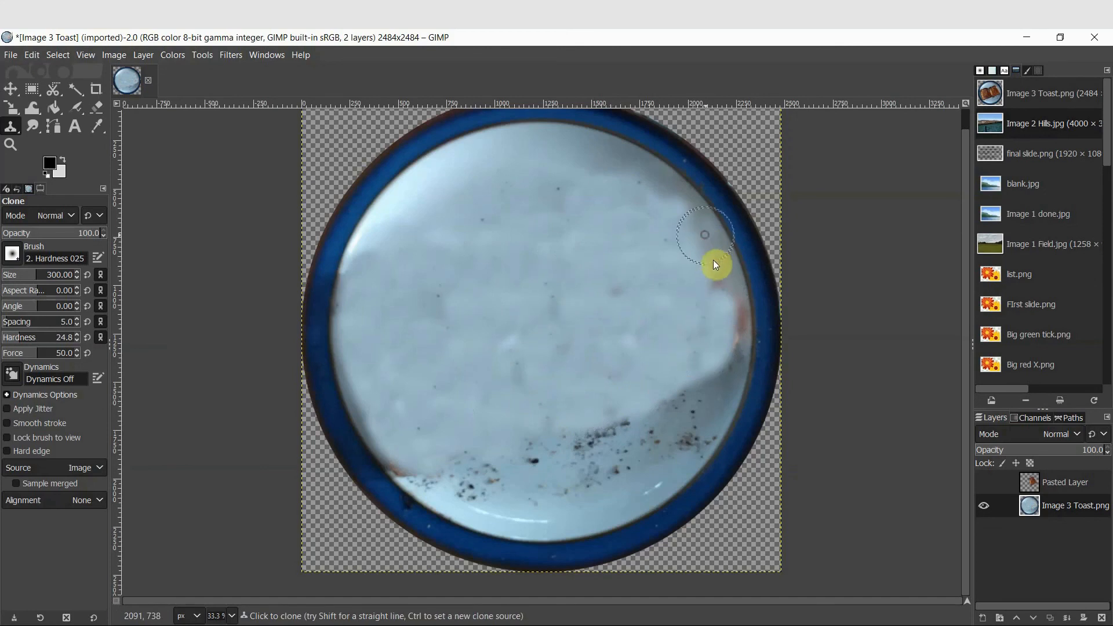
left_click_drag(729, 351, 735, 318)
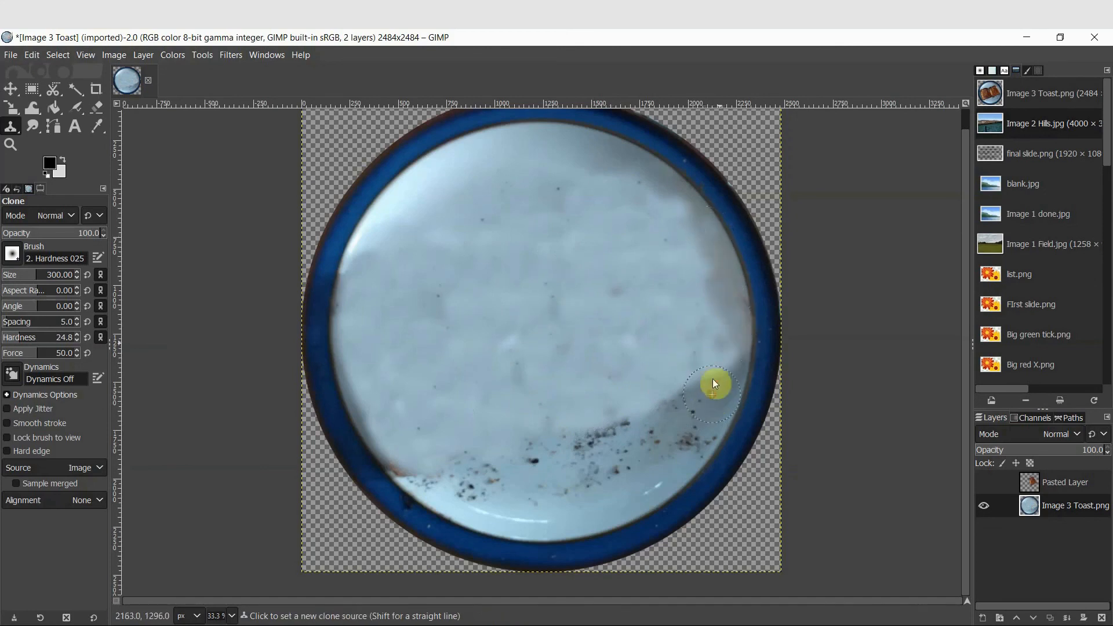
left_click_drag(715, 367, 706, 388)
mouse_move(728, 350)
left_mouse_down()
mouse_move(694, 369)
mouse_move(677, 354)
left_mouse_up()
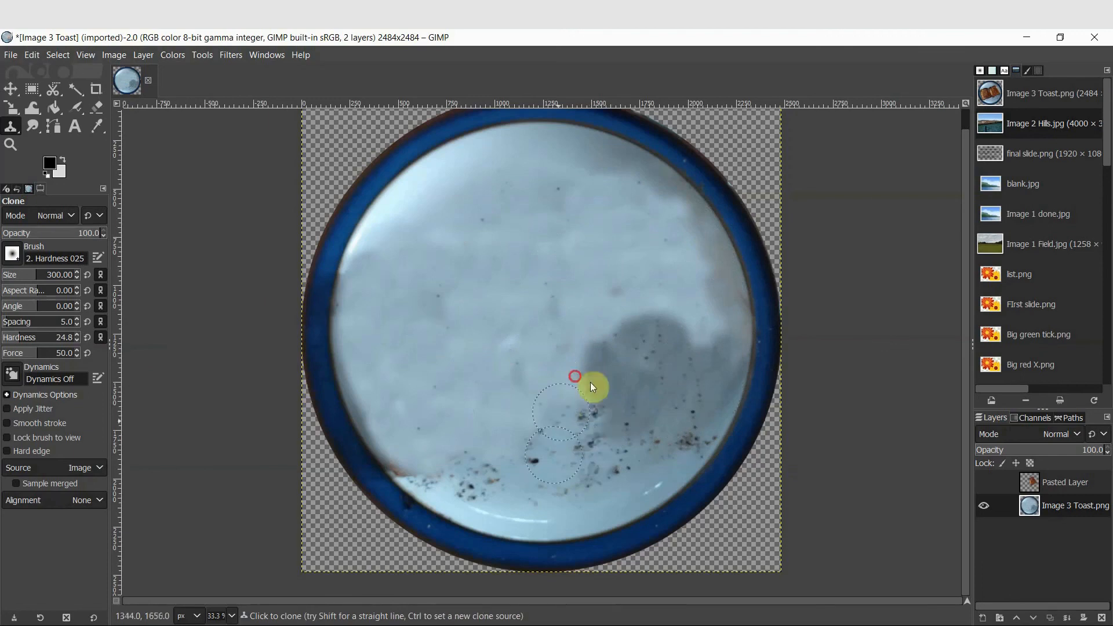
mouse_move(632, 360)
left_mouse_down()
mouse_move(611, 366)
mouse_move(617, 415)
left_mouse_up()
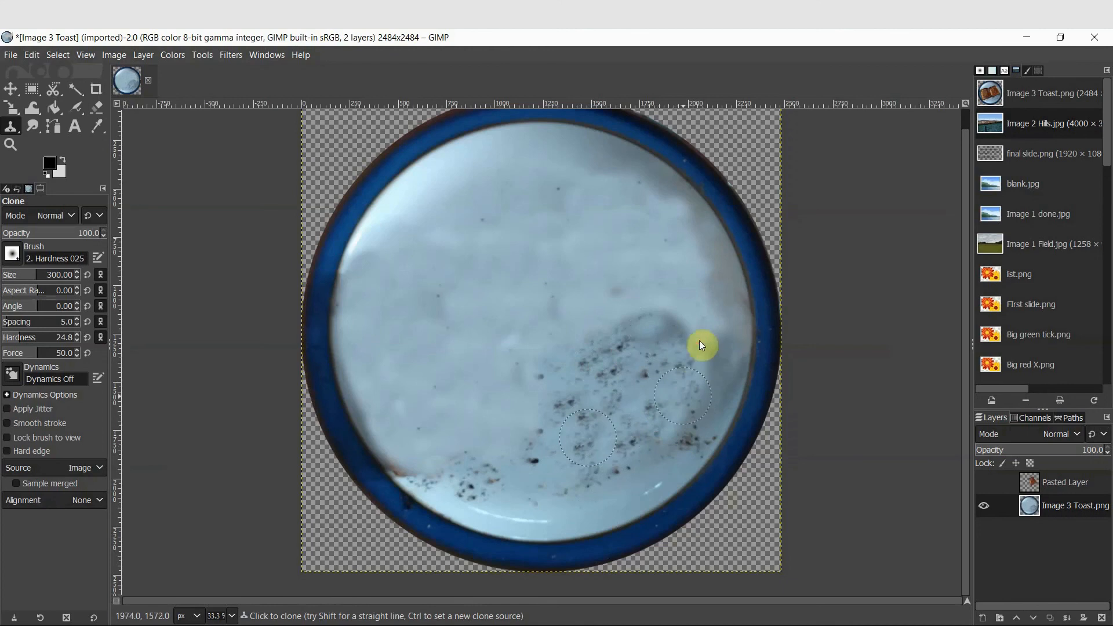
left_click_drag(700, 345, 694, 402)
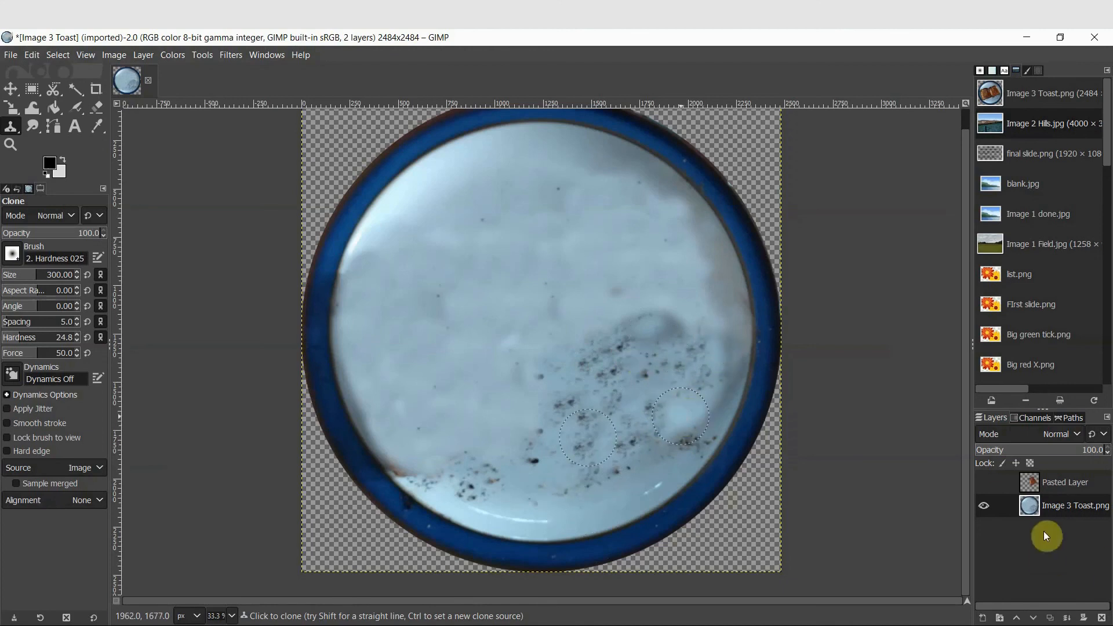
Show the pasted toast layer and move the toast slice left and down toward the plate's centre
left_click(989, 485)
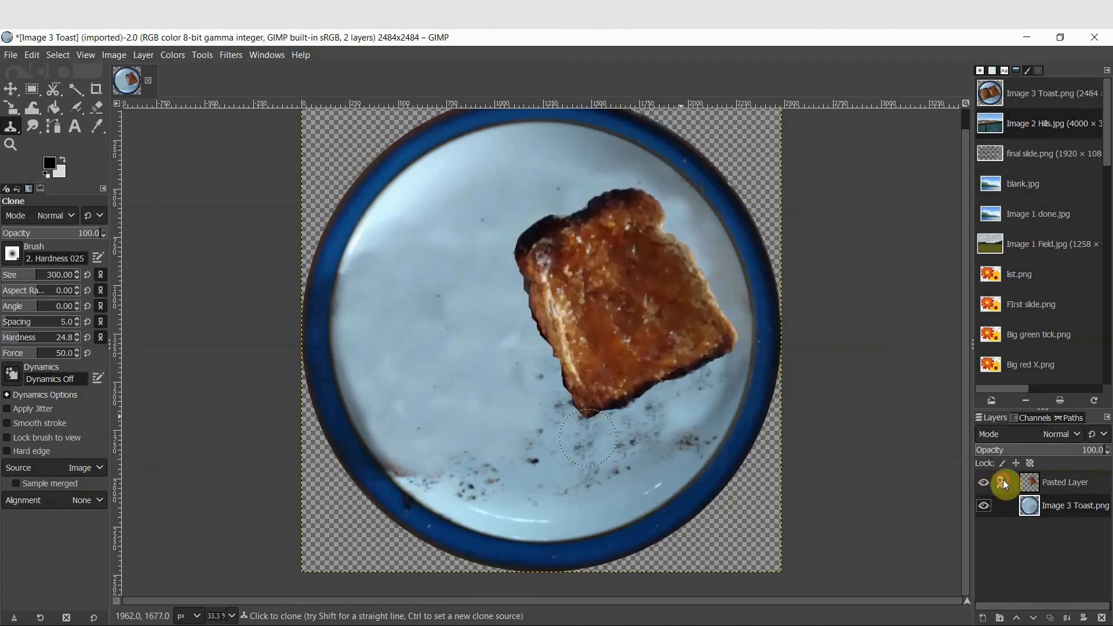
left_click(11, 88)
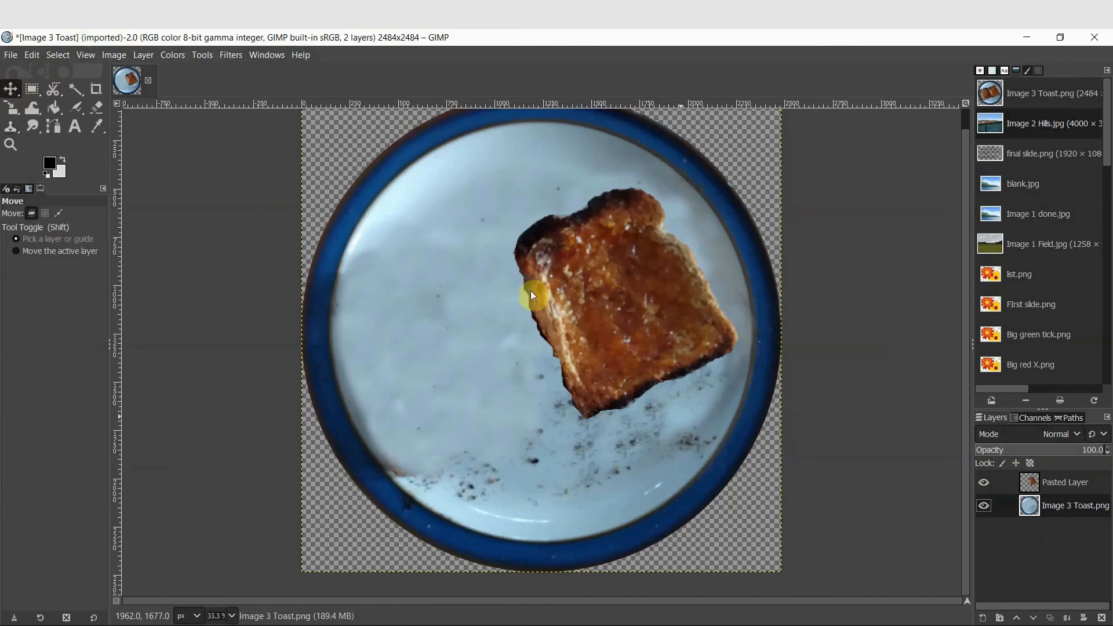
left_click_drag(646, 319, 570, 341)
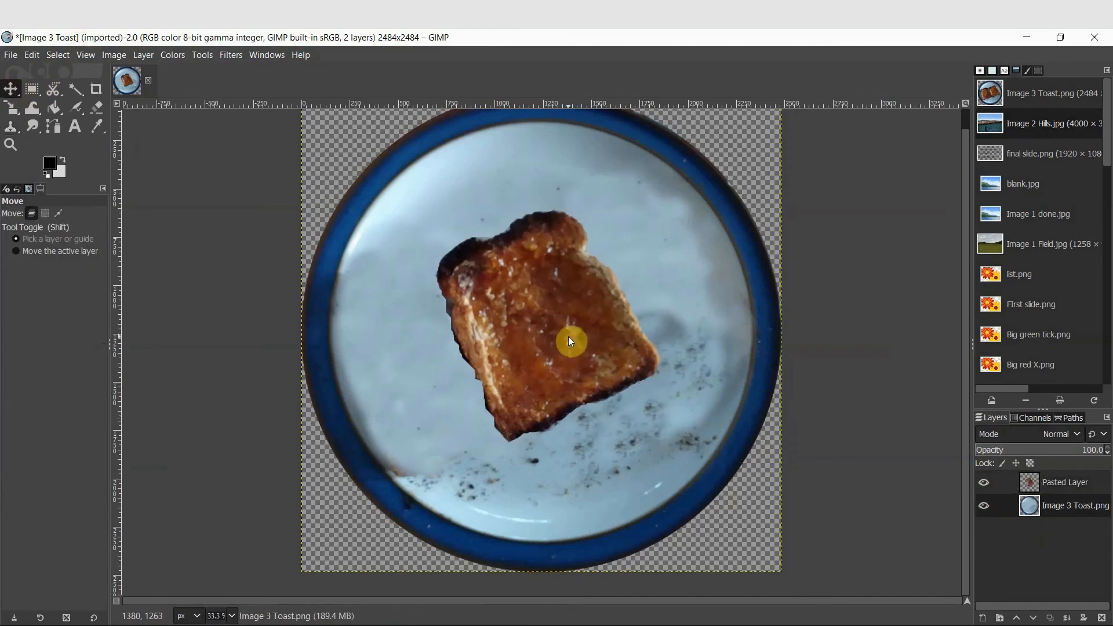
Rotate the pasted toast layer by 27.75 degrees to straighten the slice
mouse_move(12, 110)
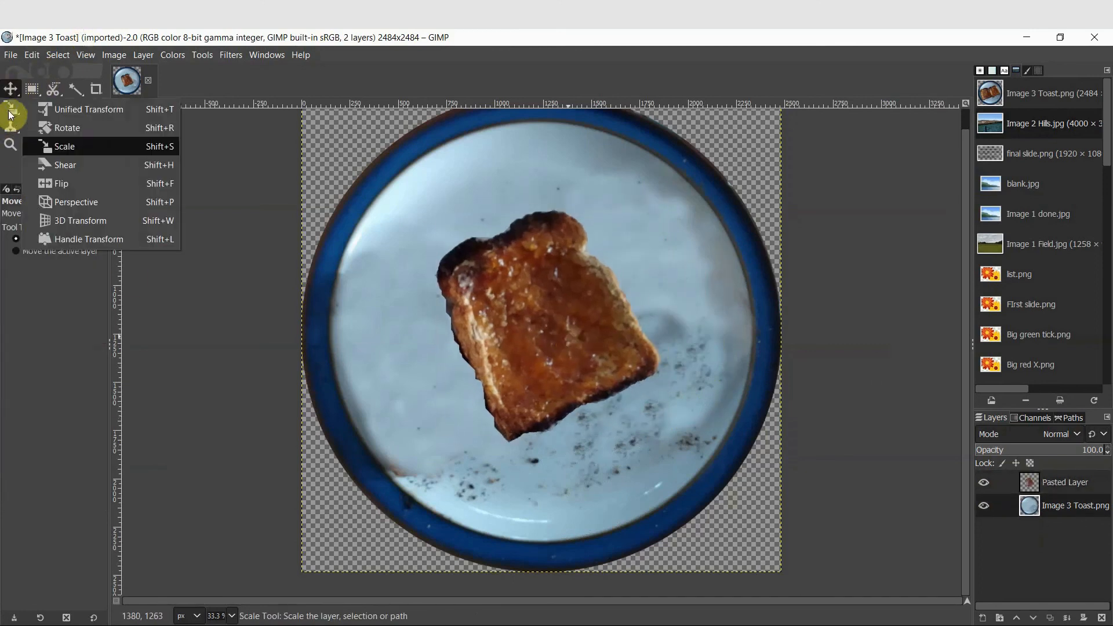
left_click(88, 131)
left_click_drag(579, 256, 594, 270)
key("ctrl+z")
left_click(1052, 483)
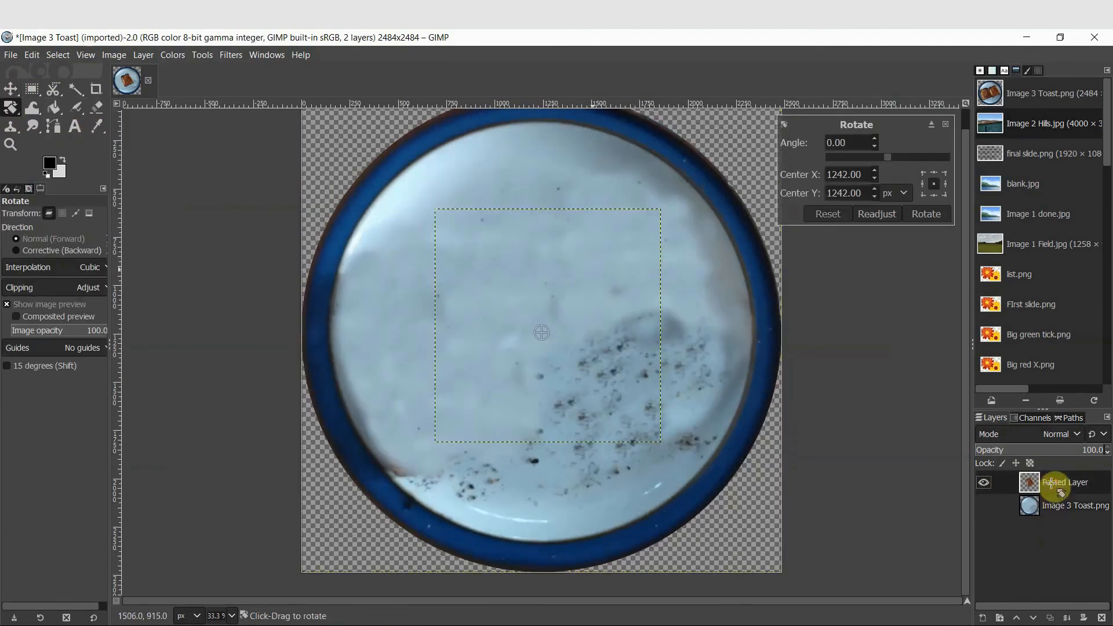
left_click(984, 506)
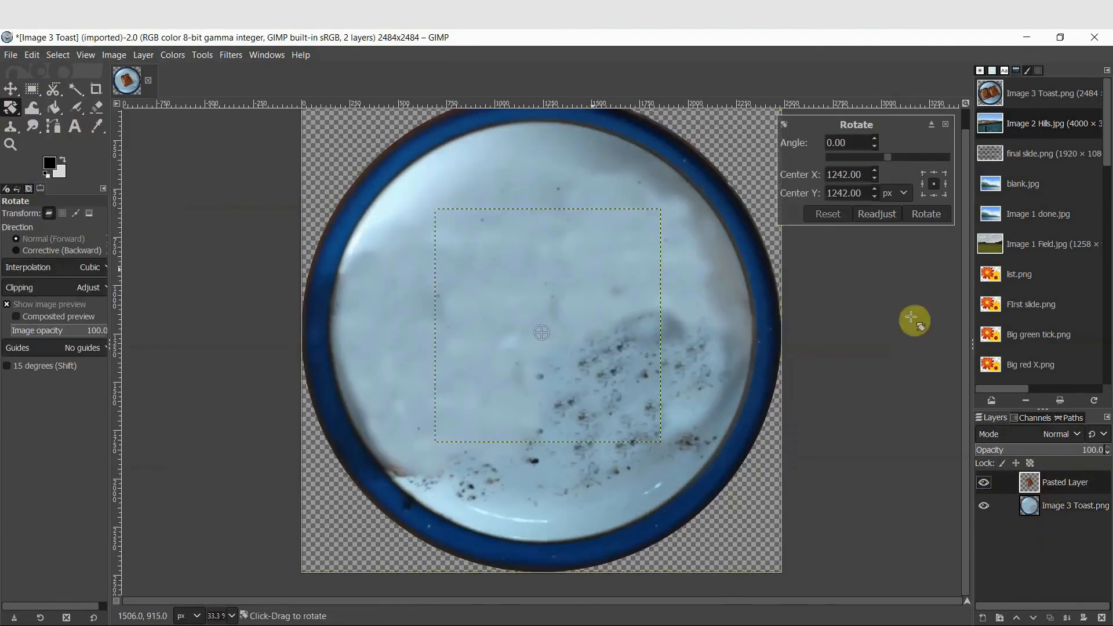
left_click_drag(582, 273, 638, 318)
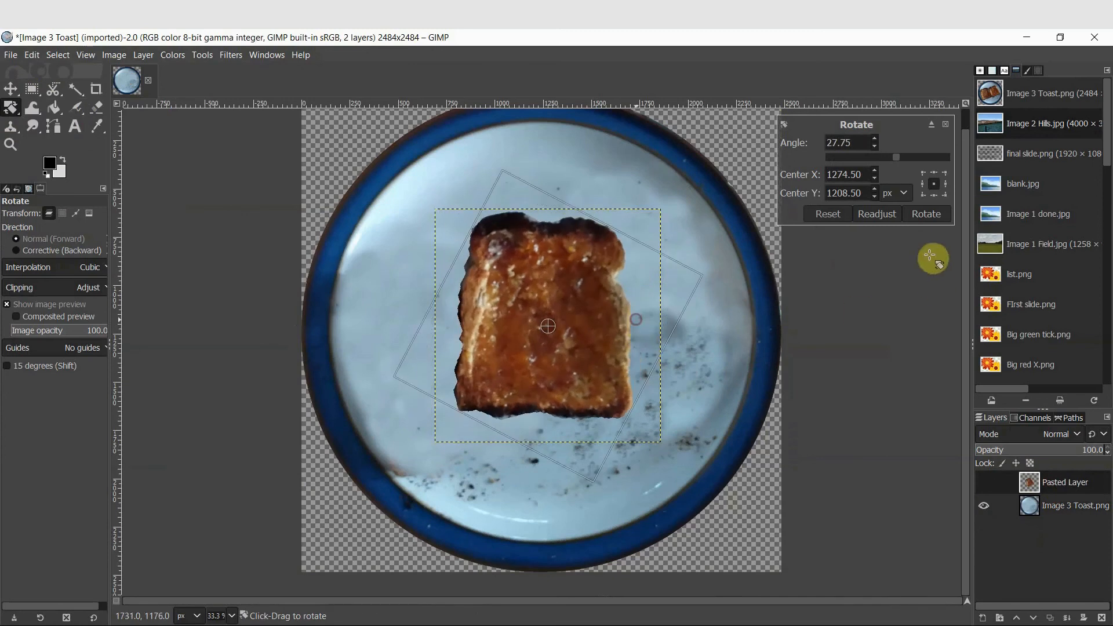
left_click(926, 215)
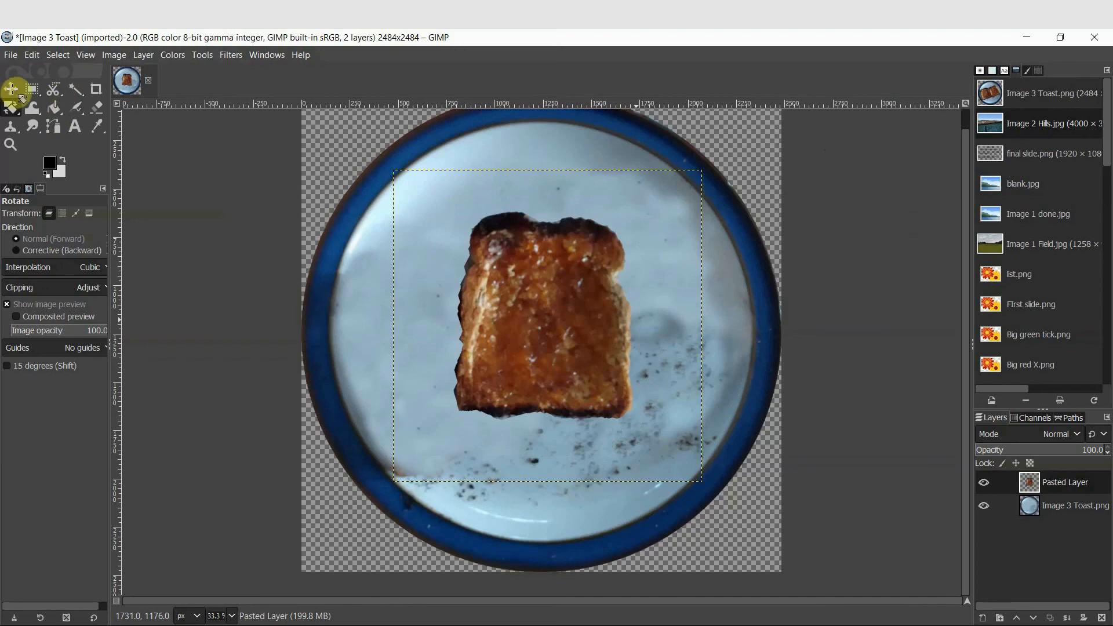
Blur the toast slice's left edge with the Blur / Sharpen tool
mouse_move(40, 133)
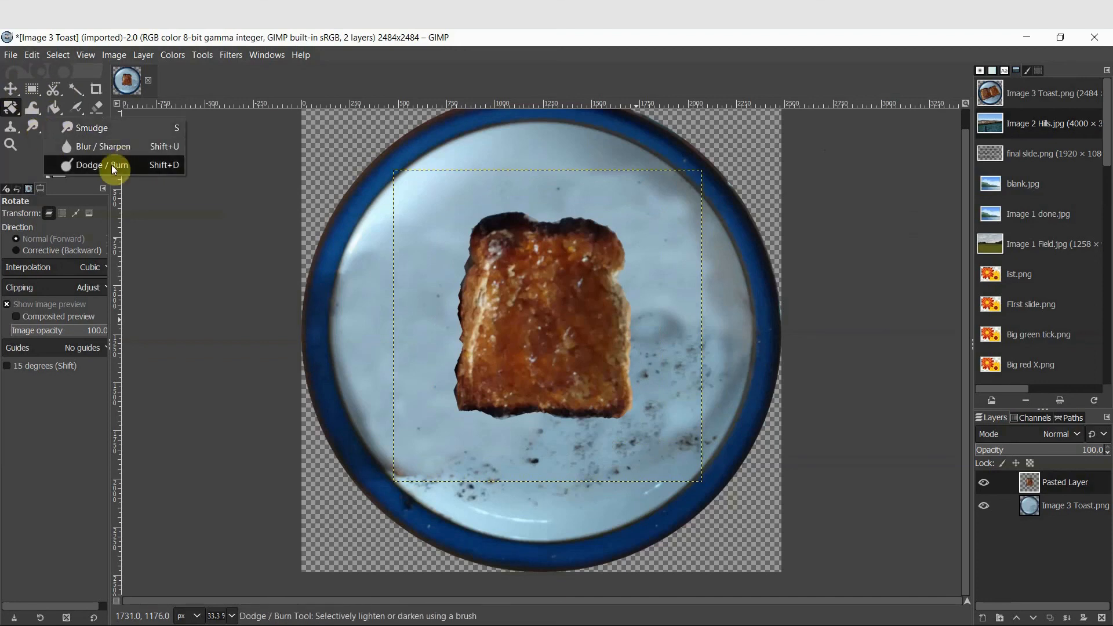
left_click(110, 147)
scroll(401, 279, "up", 2)
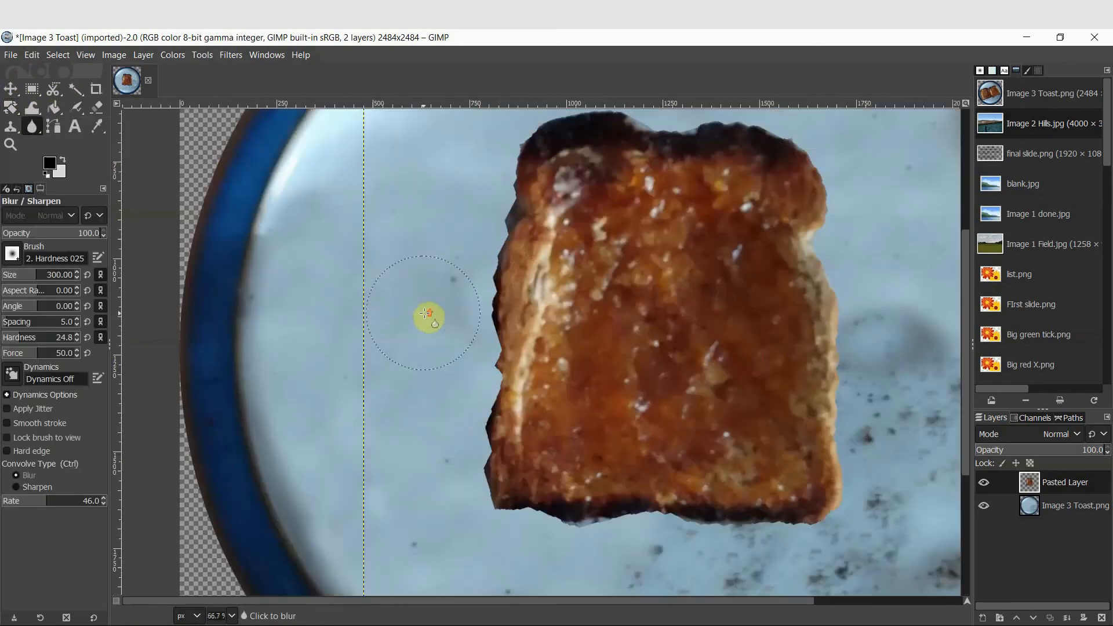
mouse_move(557, 307)
left_mouse_down()
mouse_move(541, 343)
mouse_move(512, 307)
mouse_move(490, 229)
mouse_move(509, 212)
mouse_move(519, 228)
mouse_move(526, 184)
mouse_move(510, 284)
mouse_move(483, 283)
mouse_move(483, 273)
mouse_move(482, 449)
mouse_move(491, 269)
mouse_move(496, 397)
mouse_move(479, 443)
mouse_move(487, 410)
mouse_move(491, 492)
mouse_move(558, 530)
mouse_move(545, 537)
mouse_move(594, 531)
mouse_move(540, 509)
mouse_move(642, 520)
mouse_move(498, 494)
left_mouse_up()
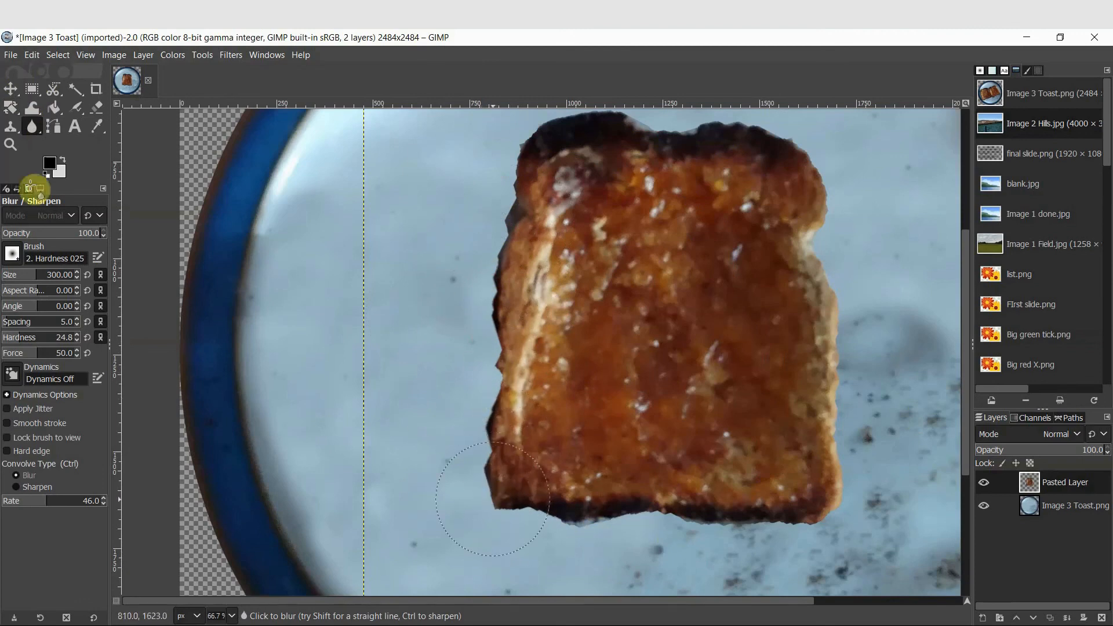
Erase fringes along the toast slice's left edge and smudge along its edges down to the bottom corner
left_click(99, 107)
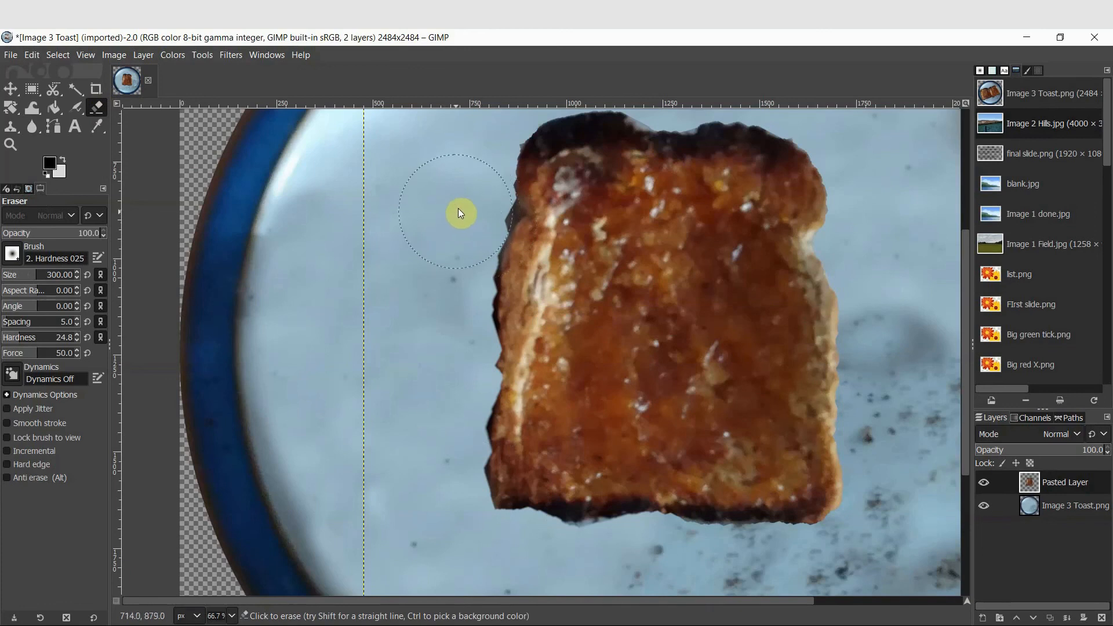
mouse_move(463, 226)
left_mouse_down()
mouse_move(470, 211)
mouse_move(458, 392)
mouse_move(444, 423)
mouse_move(576, 562)
left_mouse_up()
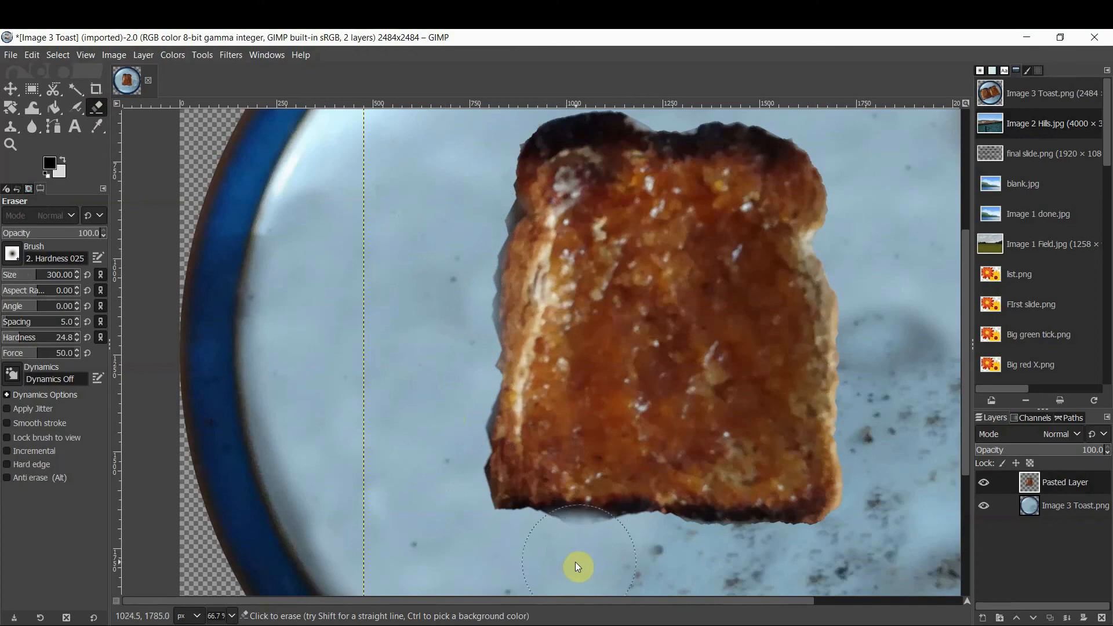
left_click(36, 132)
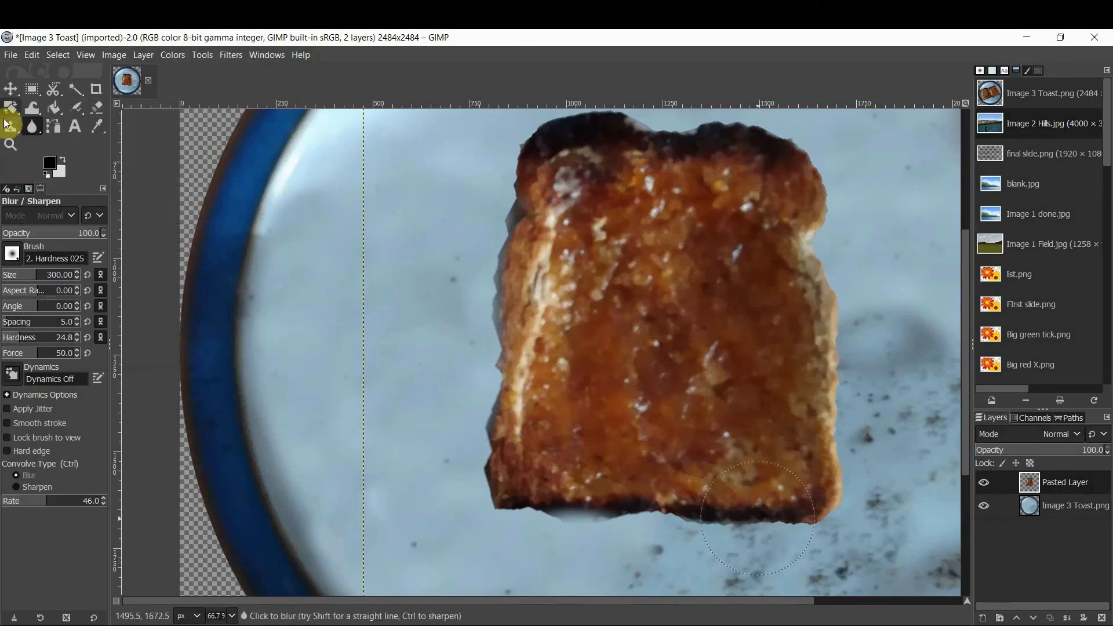
right_click(32, 127)
left_click(65, 147)
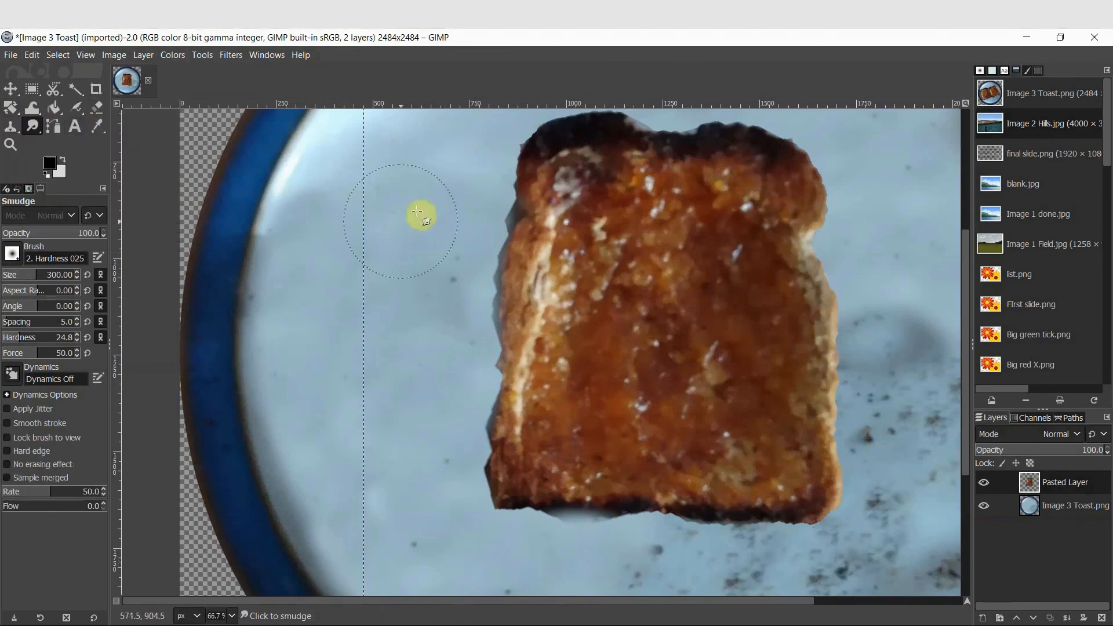
mouse_move(517, 211)
left_mouse_down()
mouse_move(490, 304)
mouse_move(500, 391)
mouse_move(468, 465)
mouse_move(483, 511)
mouse_move(483, 457)
mouse_move(542, 517)
mouse_move(525, 515)
mouse_move(549, 524)
mouse_move(543, 530)
mouse_move(791, 531)
mouse_move(798, 519)
mouse_move(713, 531)
mouse_move(763, 542)
left_mouse_up()
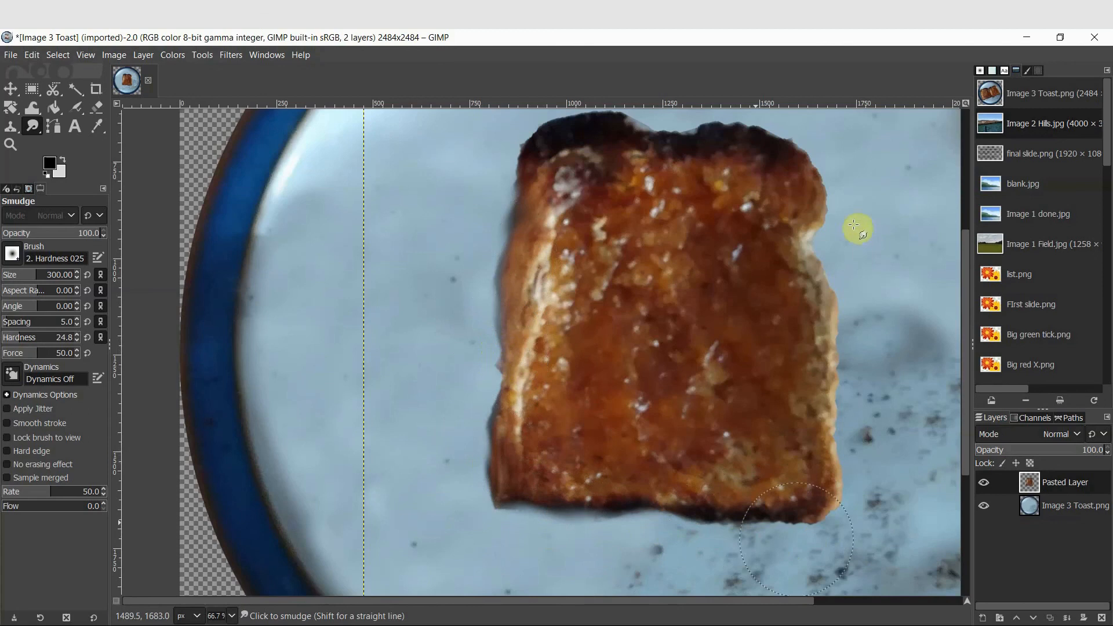
Blur the toast slice's right edge and upper right corner
mouse_move(32, 126)
left_mouse_down()
mouse_move(75, 124)
mouse_move(96, 147)
left_mouse_up()
mouse_move(809, 180)
left_mouse_down()
mouse_move(844, 202)
mouse_move(799, 137)
mouse_move(841, 207)
mouse_move(814, 169)
mouse_move(881, 186)
left_mouse_up()
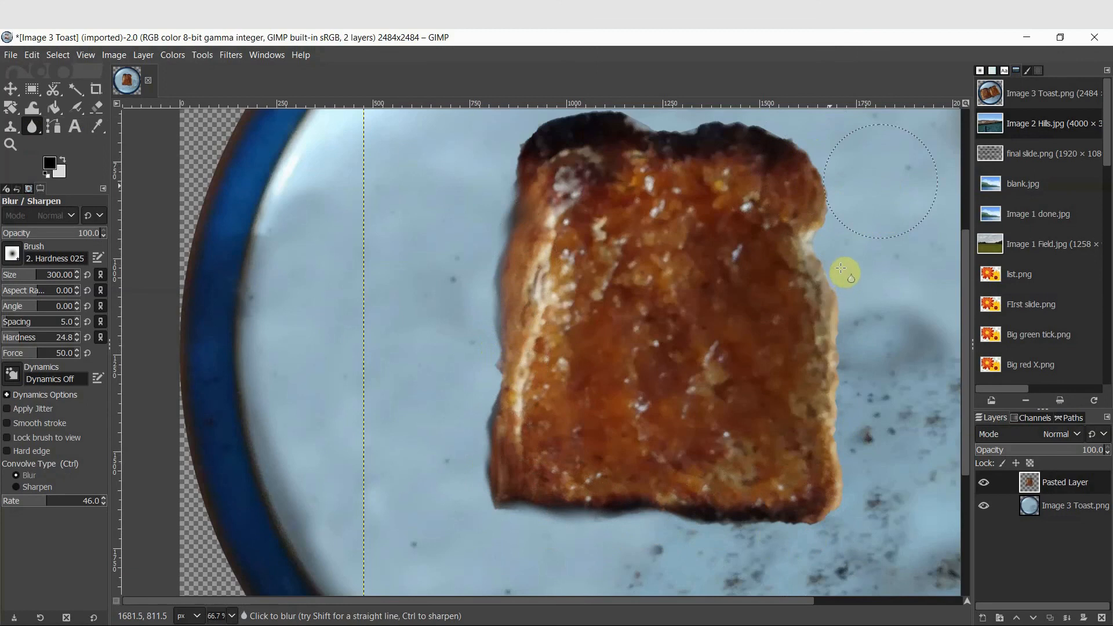
mouse_move(841, 268)
left_mouse_down()
mouse_move(832, 308)
mouse_move(836, 290)
mouse_move(844, 324)
mouse_move(836, 283)
mouse_move(802, 261)
mouse_move(820, 286)
mouse_move(818, 229)
mouse_move(873, 399)
mouse_move(855, 394)
mouse_move(839, 488)
mouse_move(833, 339)
mouse_move(829, 413)
mouse_move(586, 111)
mouse_move(520, 116)
mouse_move(807, 160)
mouse_move(761, 122)
mouse_move(817, 152)
left_mouse_up()
mouse_move(812, 357)
left_mouse_down()
mouse_move(793, 355)
mouse_move(708, 477)
mouse_move(716, 529)
mouse_move(685, 446)
left_mouse_up()
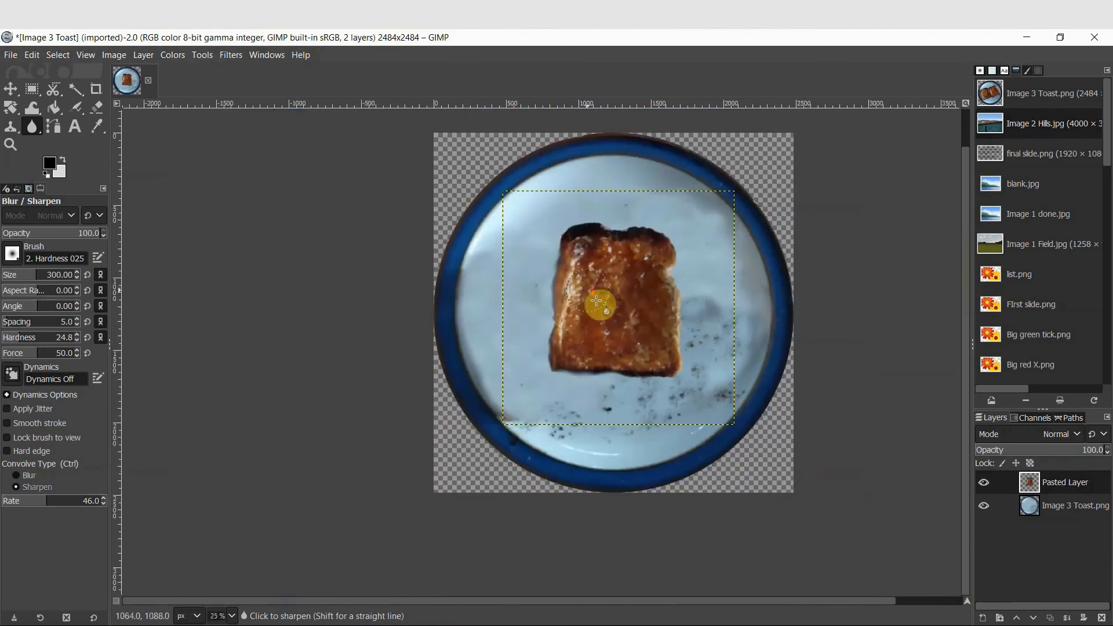
Select the plate layer, set a clone source and clone plate texture over the dark specks near the plate's lower left
scroll(580, 241, "down", 2)
scroll(682, 378, "up", 1)
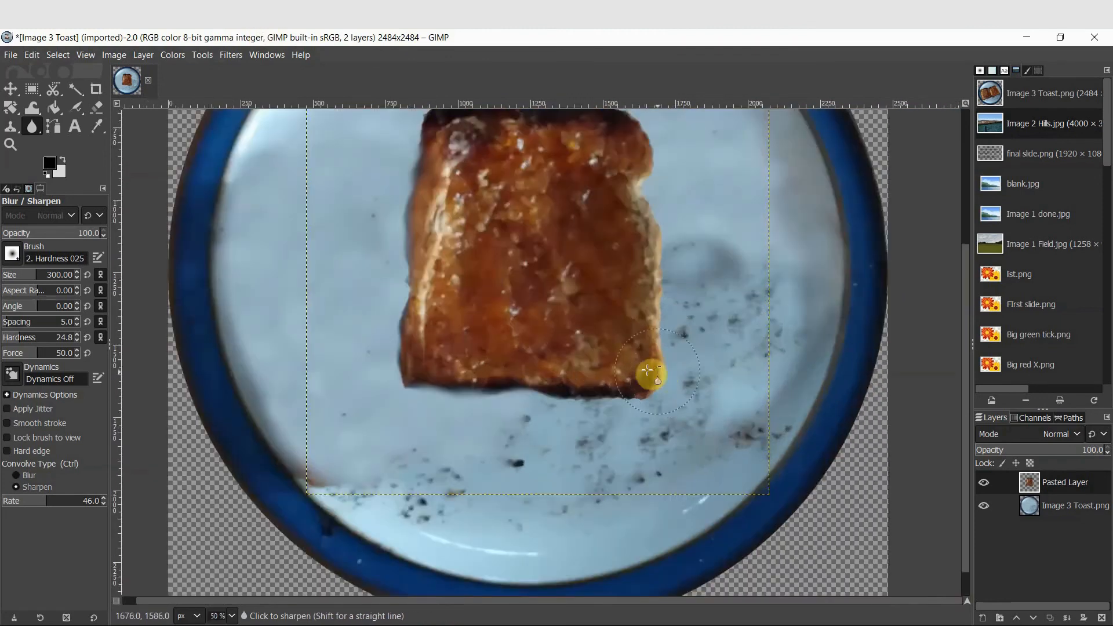
scroll(651, 373, "down", 1)
left_click(10, 127)
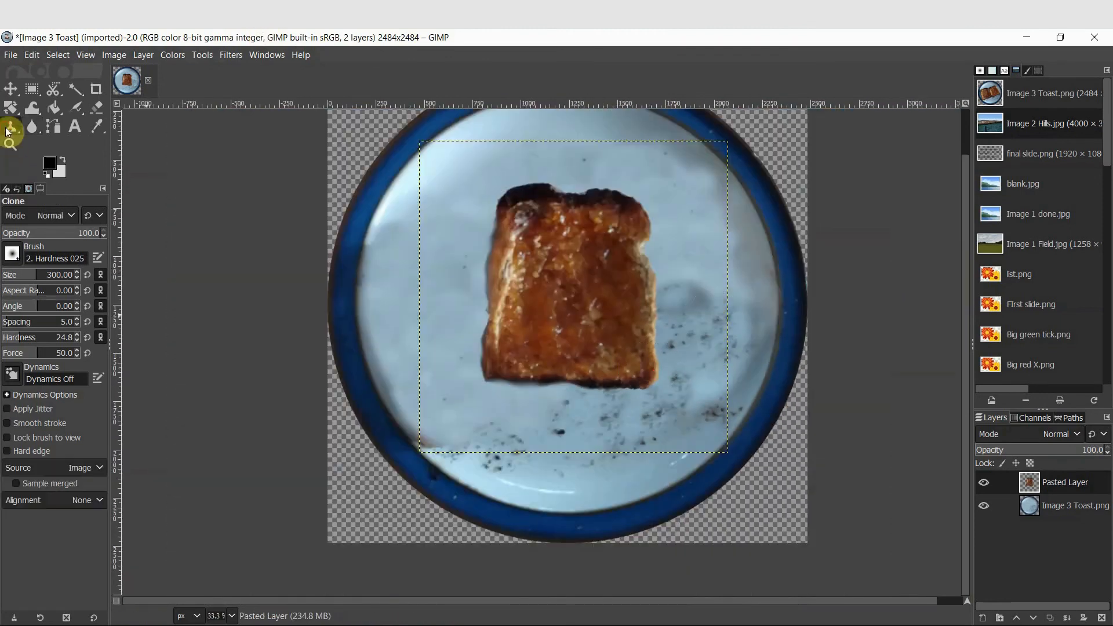
left_click(1072, 508)
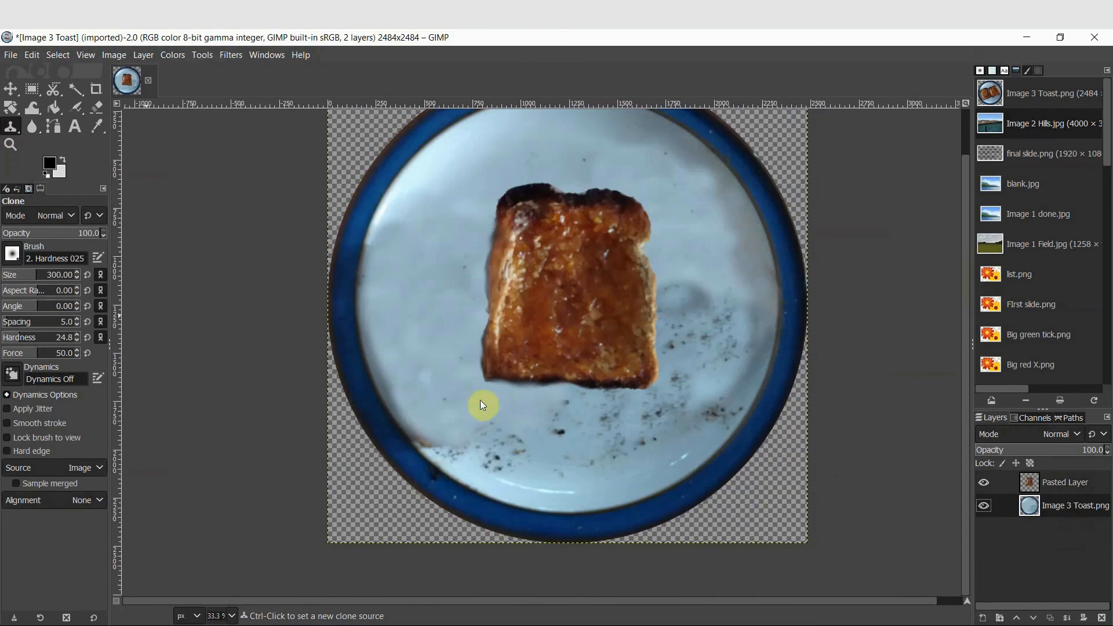
left_click(510, 455)
left_click(436, 320)
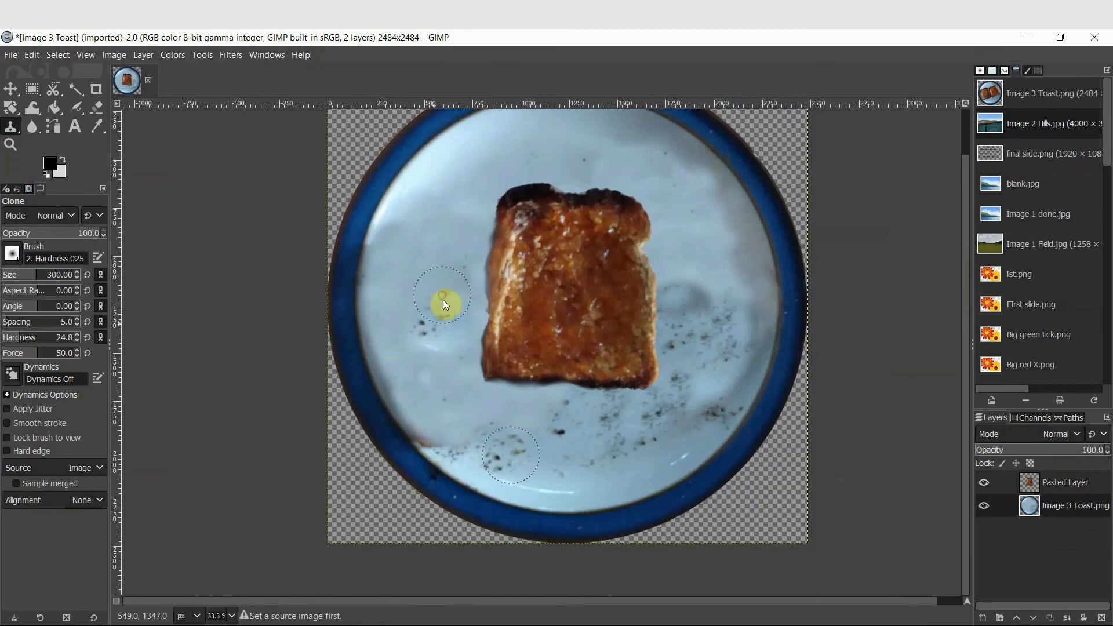
left_click(443, 341)
mouse_move(446, 437)
left_mouse_down()
mouse_move(437, 431)
mouse_move(444, 439)
left_mouse_up()
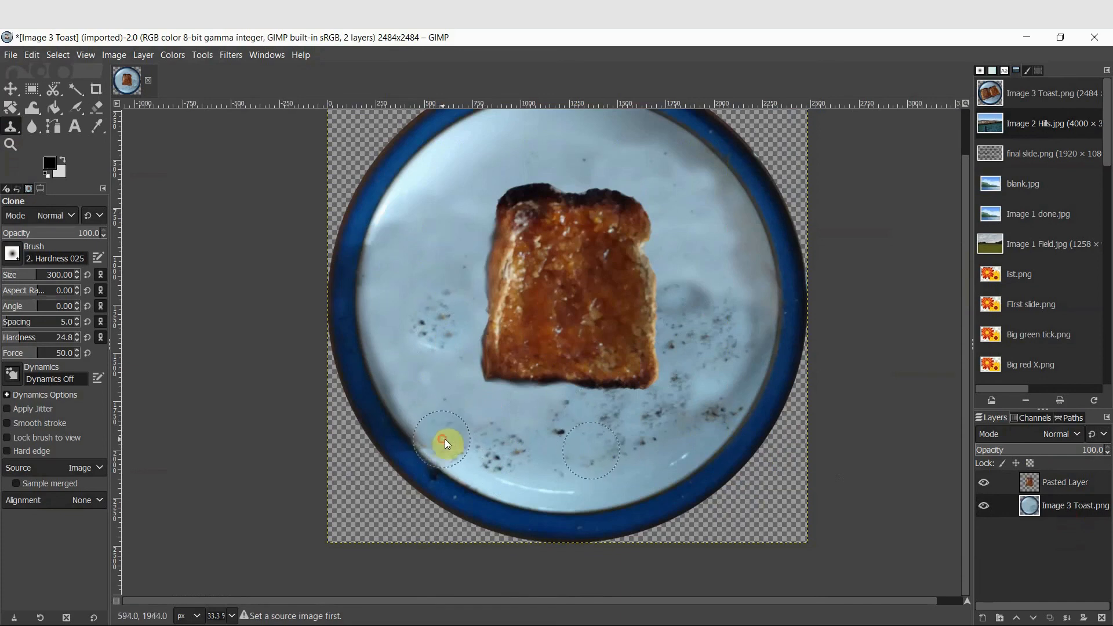
left_click(476, 474, "ctrl")
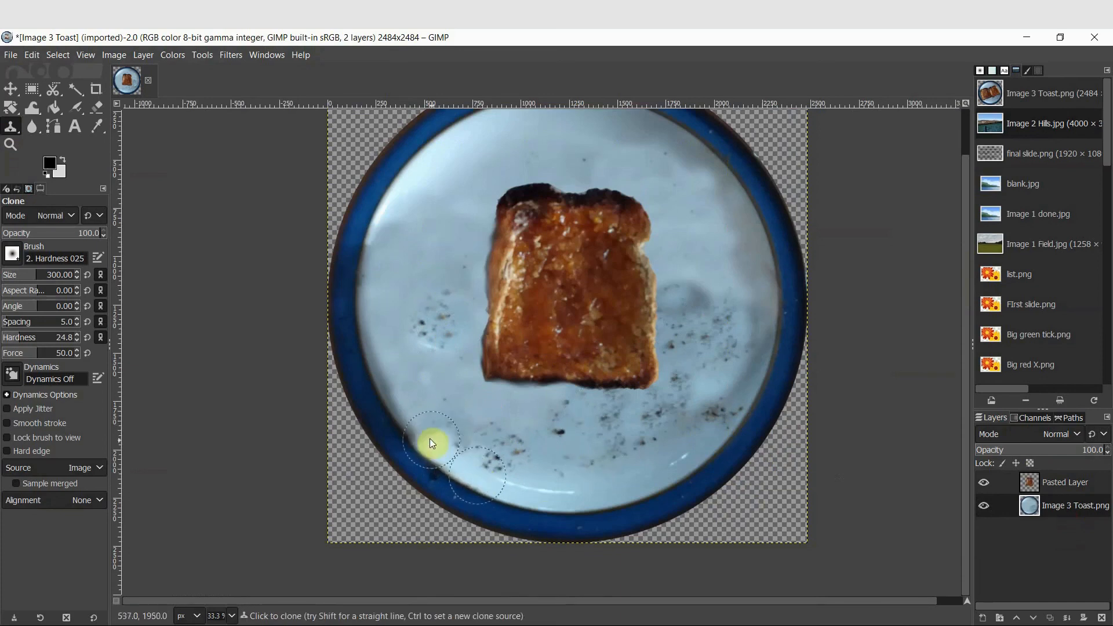
left_click(502, 435, "ctrl")
mouse_move(464, 432)
left_mouse_down()
mouse_move(455, 428)
mouse_move(506, 455)
left_mouse_up()
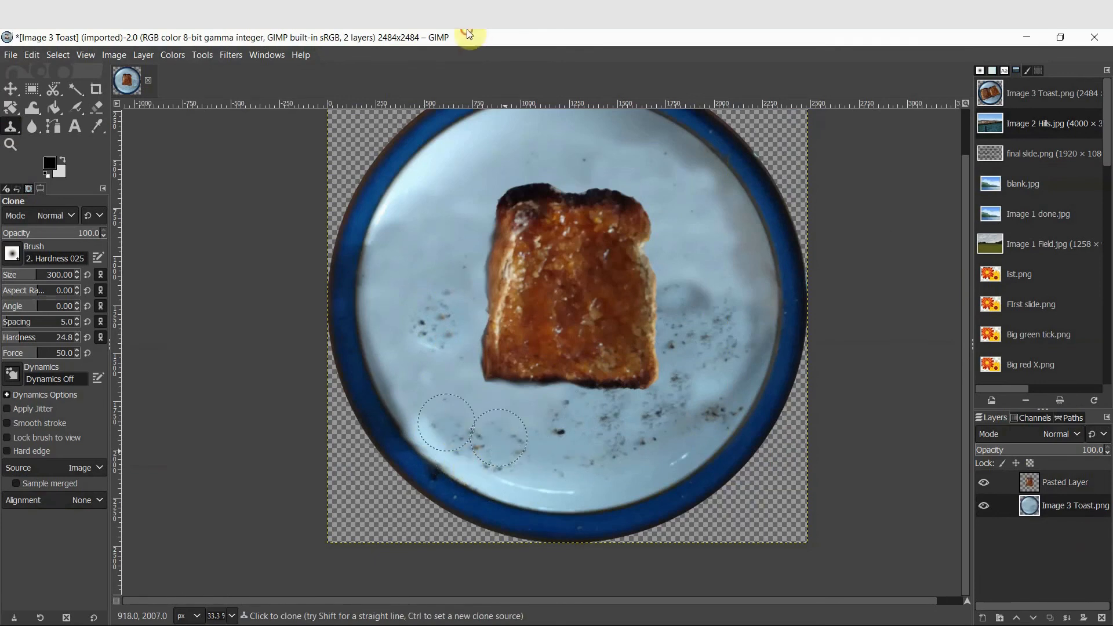
Smudge the remaining specks near the plate's lower left rim
scroll(468, 483, "up", 3)
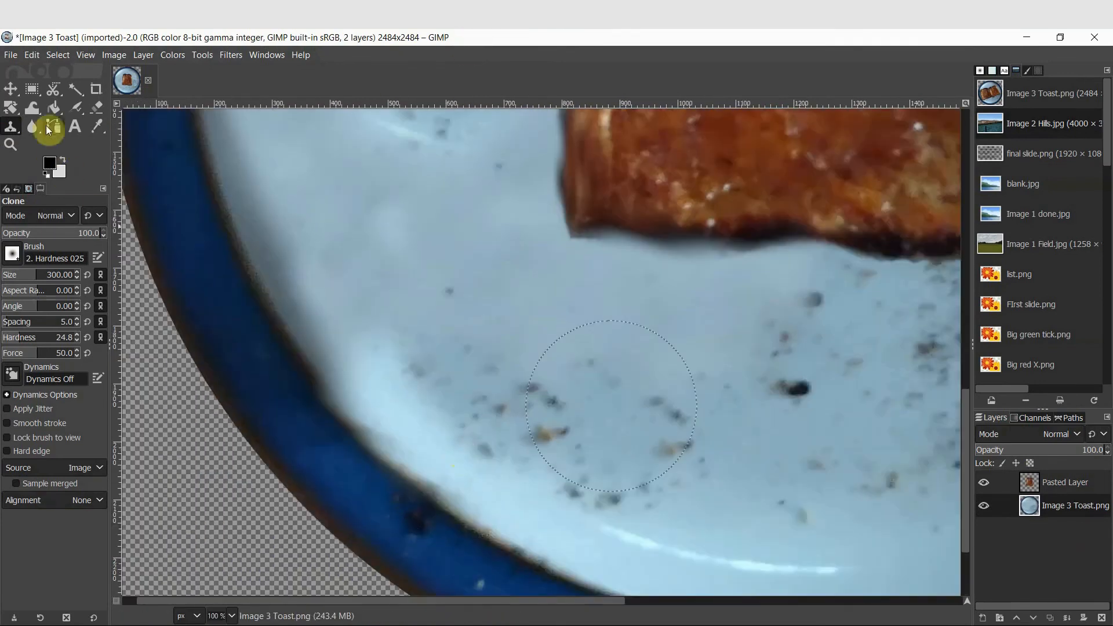
left_click(35, 127)
left_click_drag(32, 134, 113, 134)
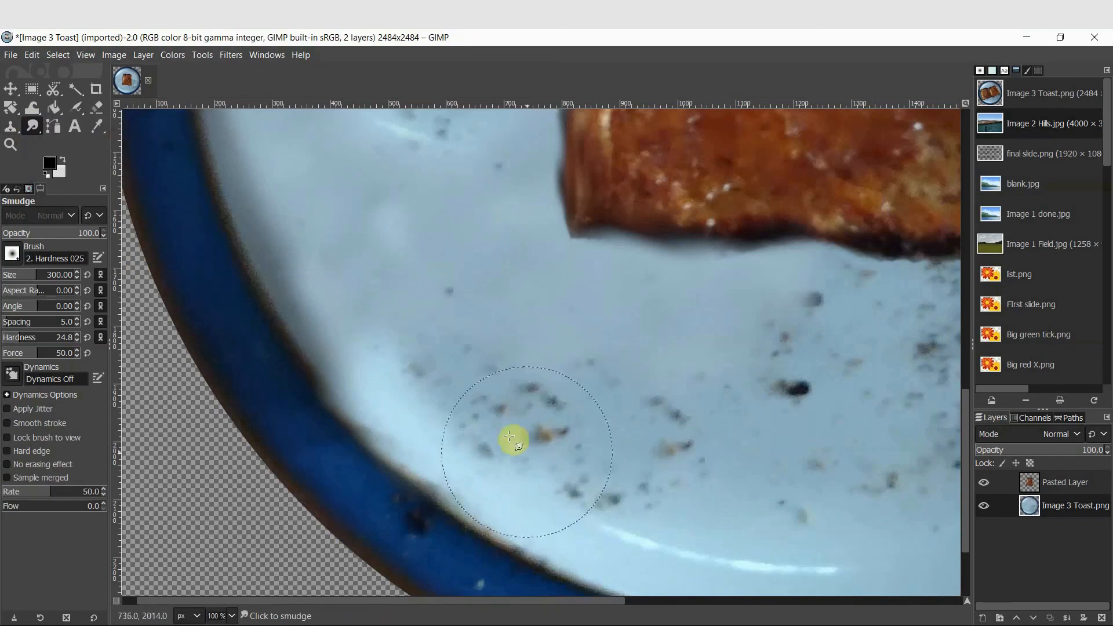
mouse_move(489, 439)
left_mouse_down()
mouse_move(393, 361)
mouse_move(441, 381)
mouse_move(581, 495)
mouse_move(661, 527)
mouse_move(845, 505)
mouse_move(725, 453)
left_mouse_up()
double_click(274, 36)
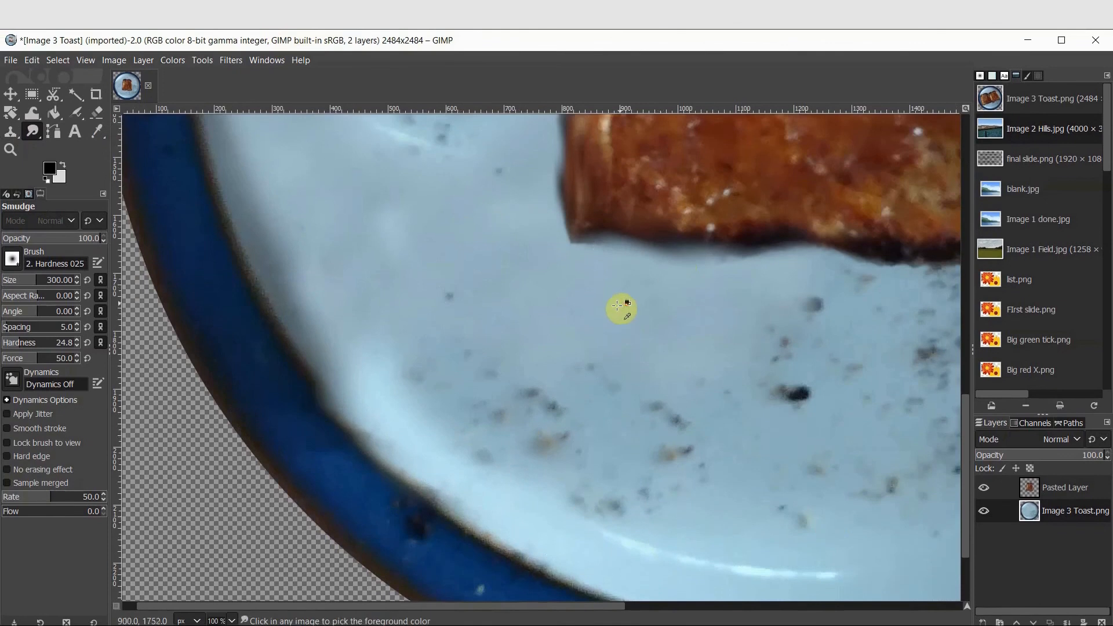
scroll(618, 313, "down", 4, "ctrl")
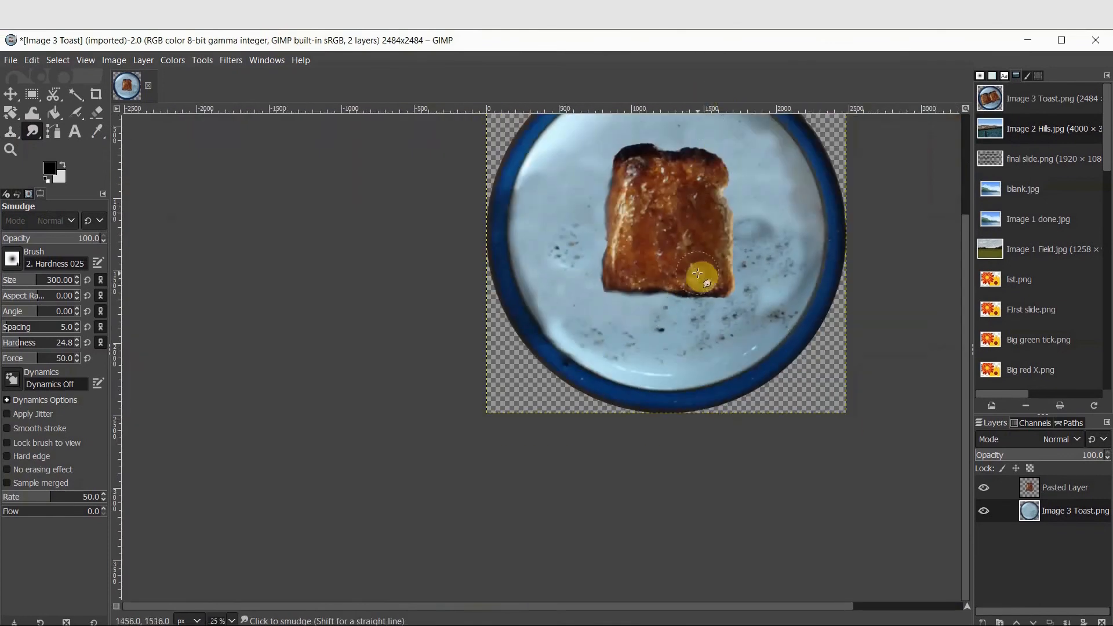
scroll(768, 335, "up", 2)
left_click_drag(711, 606, 783, 606)
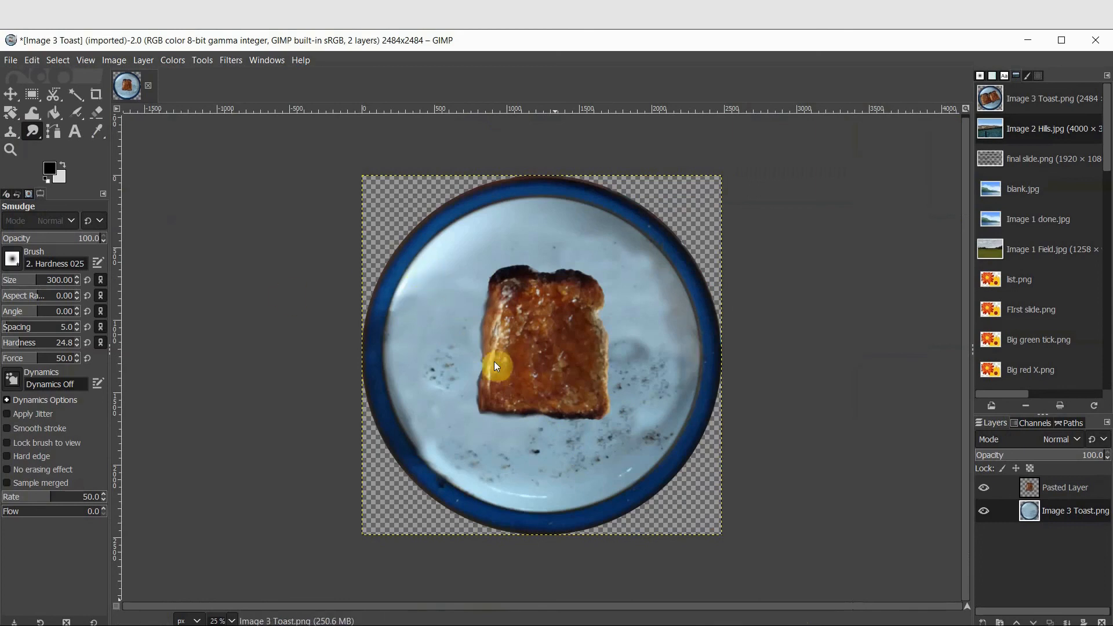
Smudge the plate surface near its upper left rim and around the toast's top edge
scroll(439, 290, "up", 3)
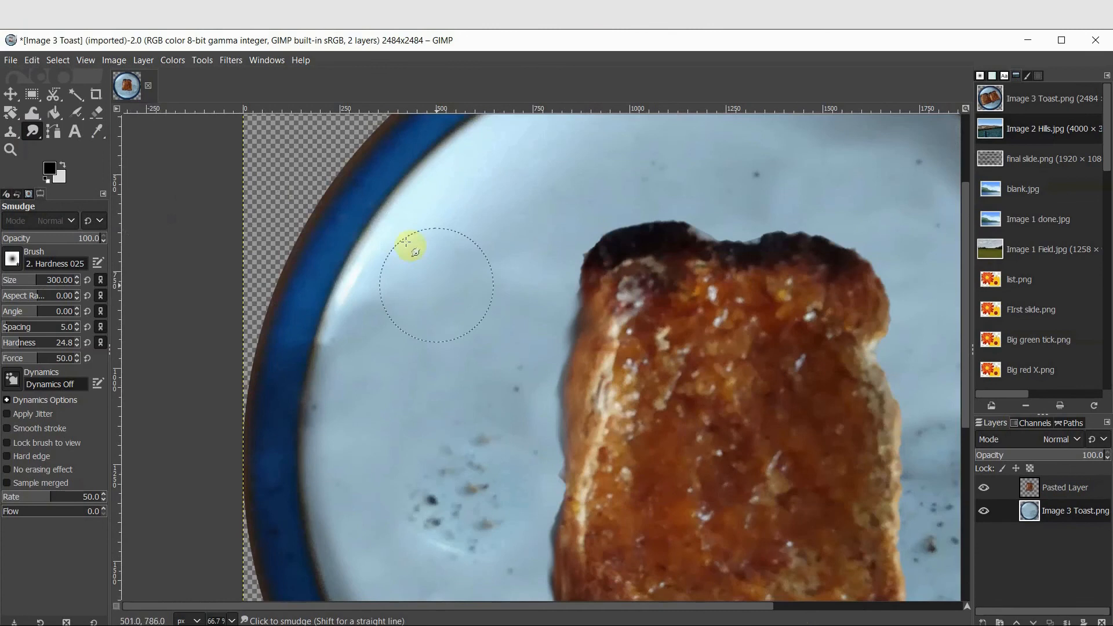
mouse_move(388, 265)
left_mouse_down()
mouse_move(349, 350)
mouse_move(341, 341)
mouse_move(401, 306)
mouse_move(459, 274)
left_mouse_up()
mouse_move(401, 303)
left_mouse_down()
mouse_move(356, 372)
mouse_move(337, 364)
mouse_move(331, 384)
mouse_move(573, 409)
left_mouse_up()
scroll(659, 241, "down", 3)
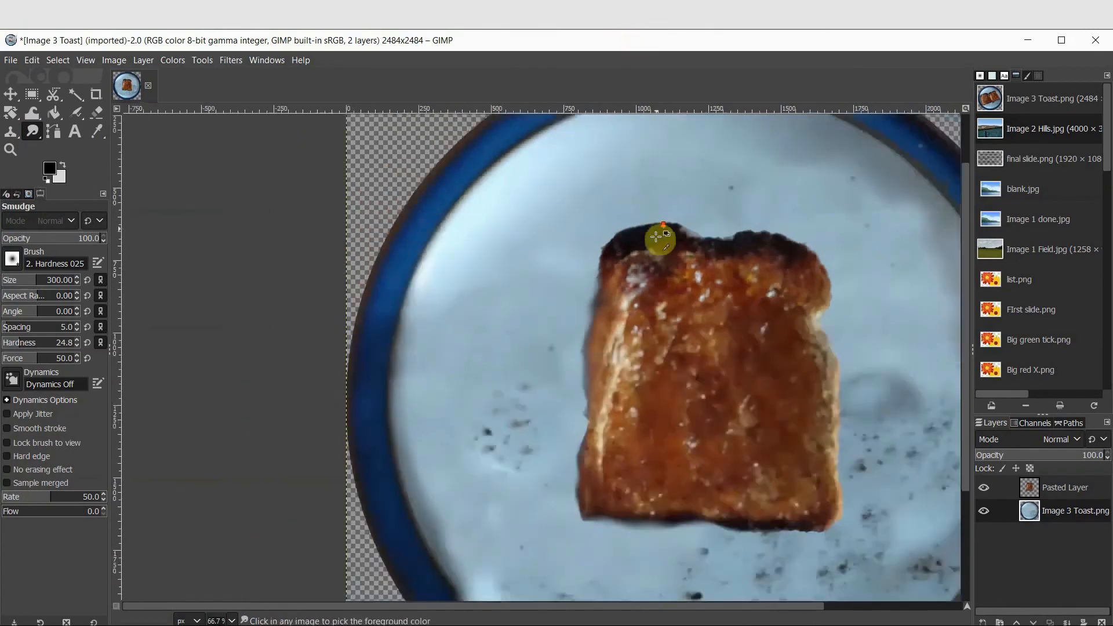
scroll(785, 318, "up", 3)
mouse_move(738, 314)
left_mouse_down()
mouse_move(715, 324)
mouse_move(688, 307)
left_mouse_up()
mouse_move(877, 283)
left_mouse_down()
mouse_move(838, 226)
mouse_move(798, 216)
mouse_move(831, 263)
mouse_move(811, 268)
mouse_move(728, 151)
mouse_move(795, 196)
mouse_move(833, 186)
mouse_move(848, 251)
mouse_move(790, 236)
mouse_move(790, 273)
mouse_move(658, 32)
left_mouse_up()
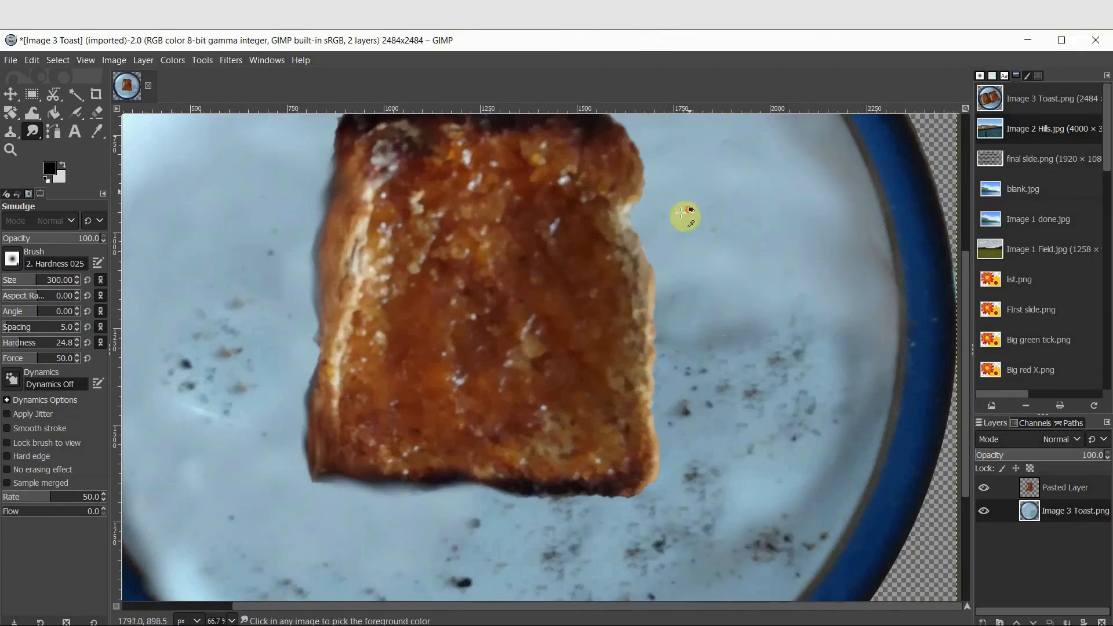
scroll(720, 236, "down", 4)
scroll(641, 204, "up", 2)
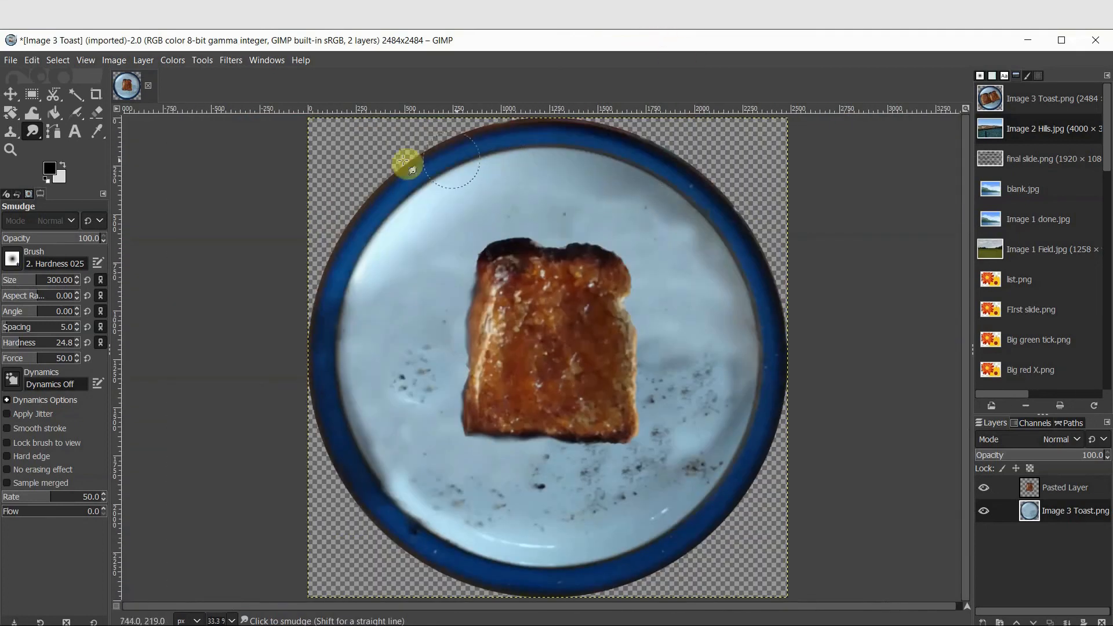
Bucket fill the four transparent corners around the plate with the light foreground colour on the plate layer
left_click(55, 112)
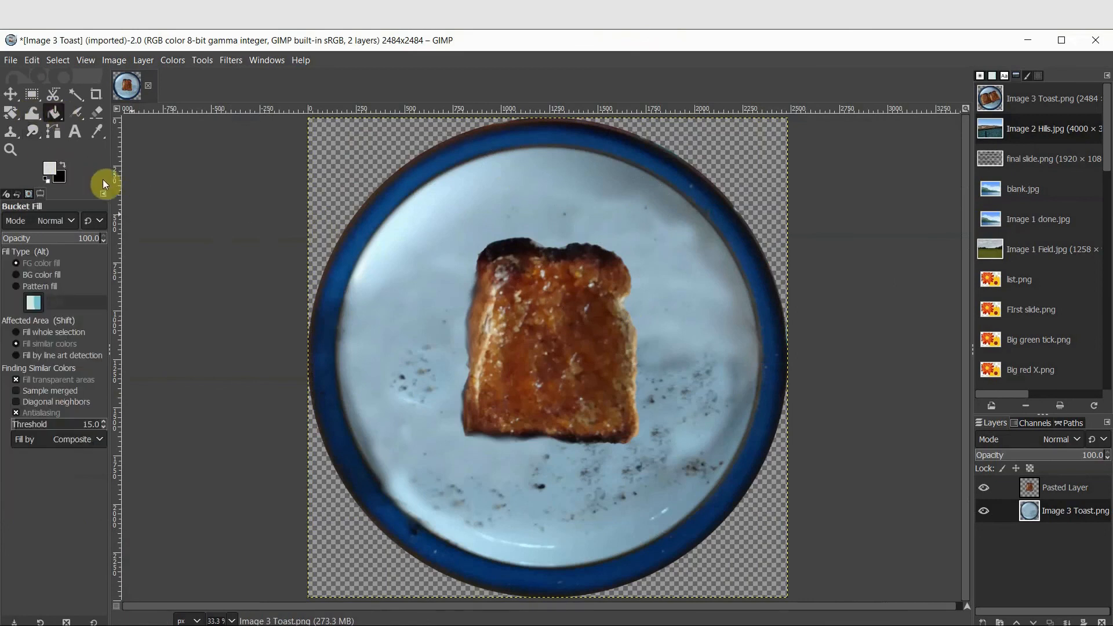
left_click(1062, 506)
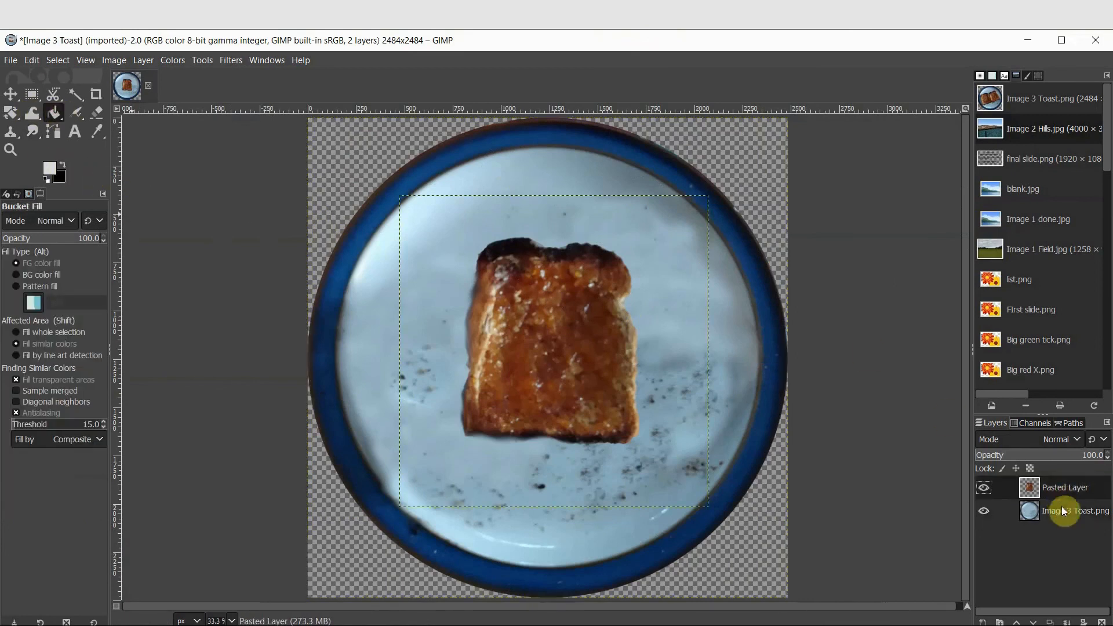
left_click(356, 168)
left_click(745, 167)
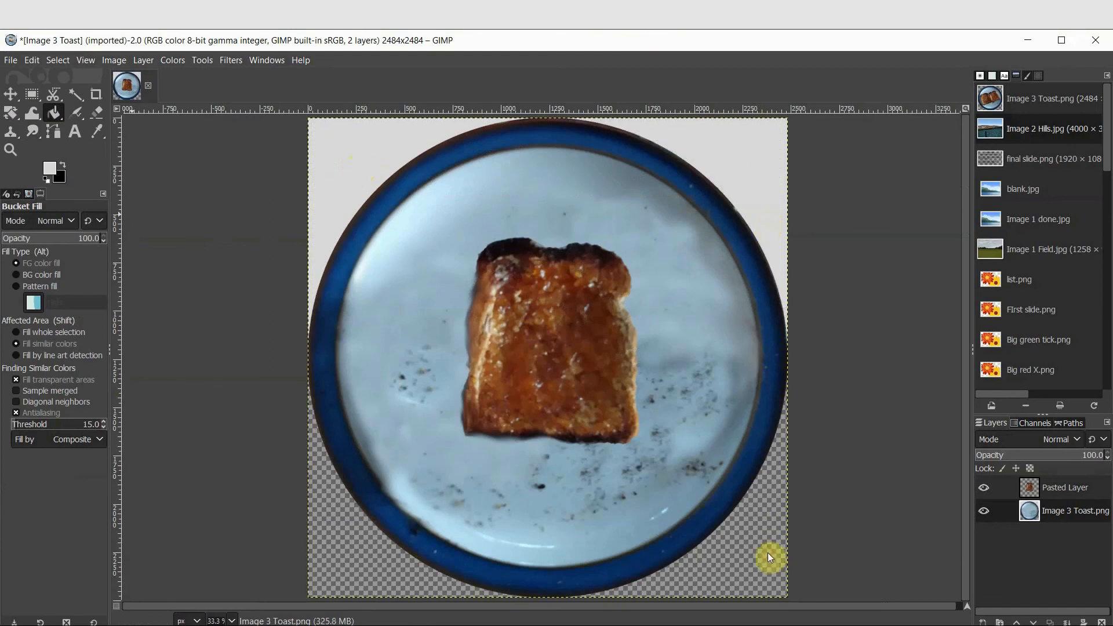
left_click(769, 555)
left_click(321, 563)
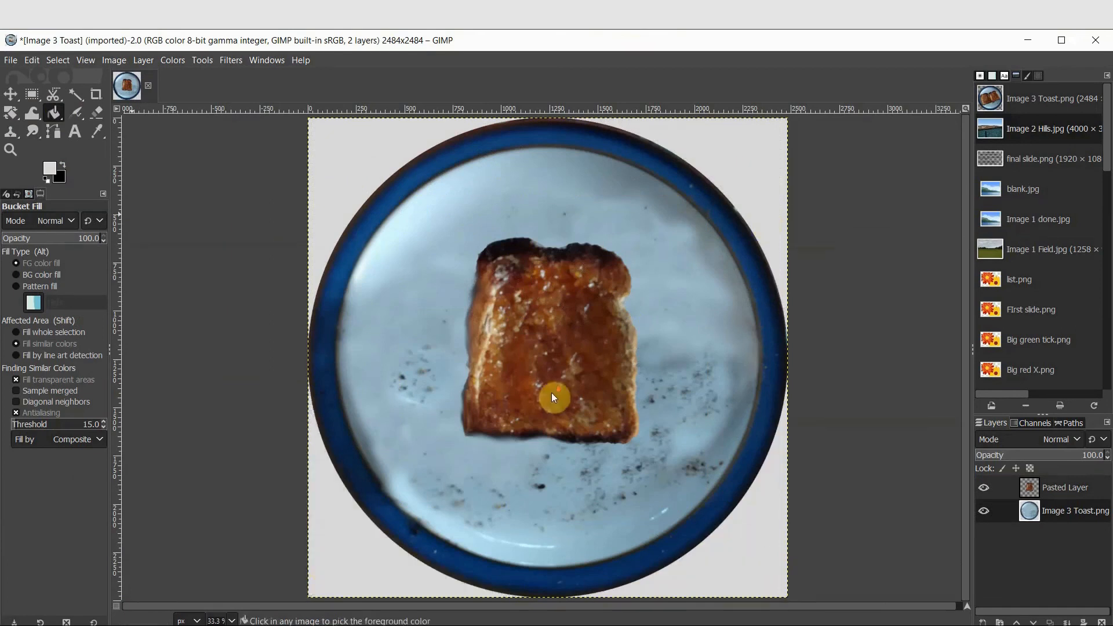